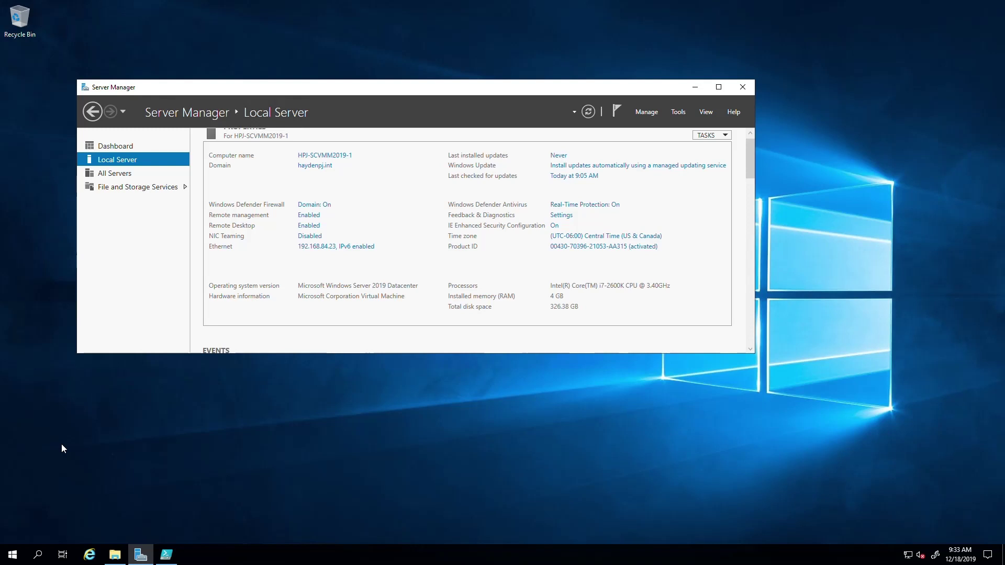
Mount the VMM 2019 disc image from C: and launch SCVMM_2019 from the new DVD drive (F:)
click(114, 554)
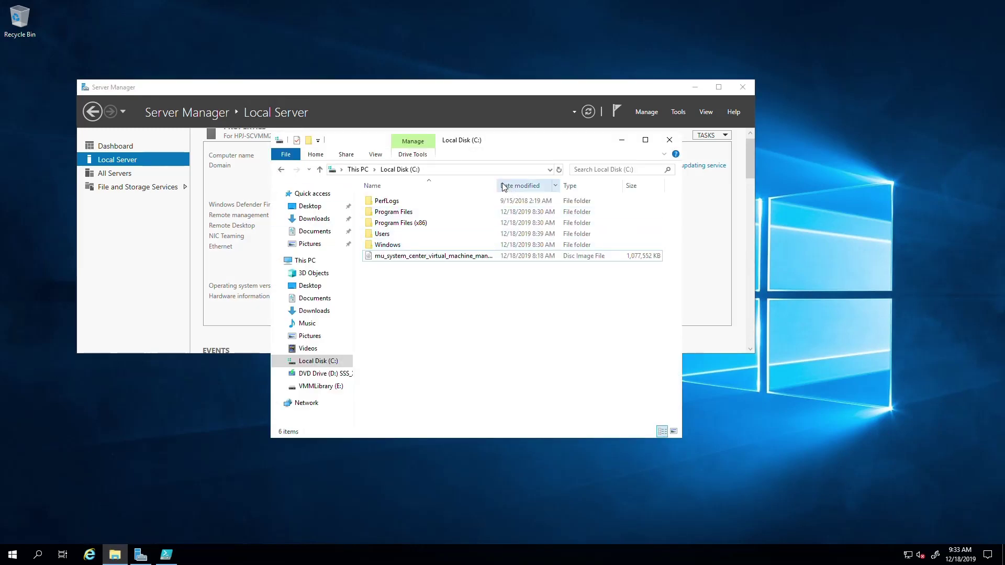
click(400, 259)
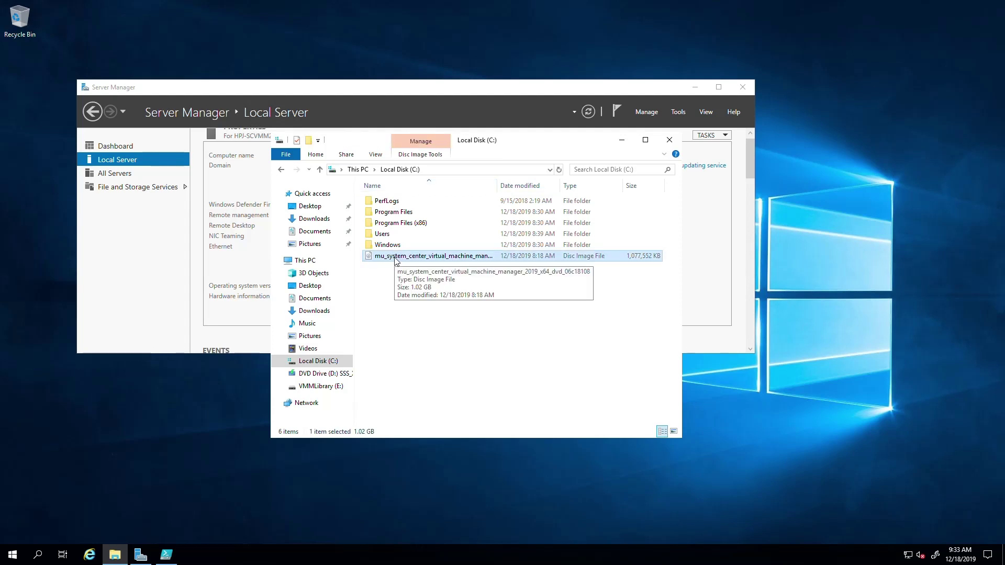
right_click(395, 260)
click(416, 267)
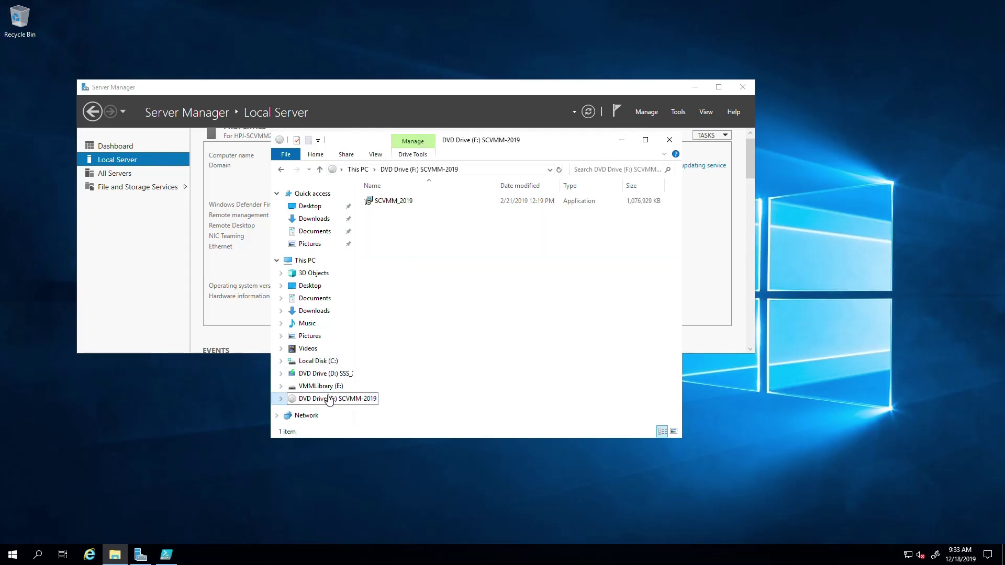
click(383, 203)
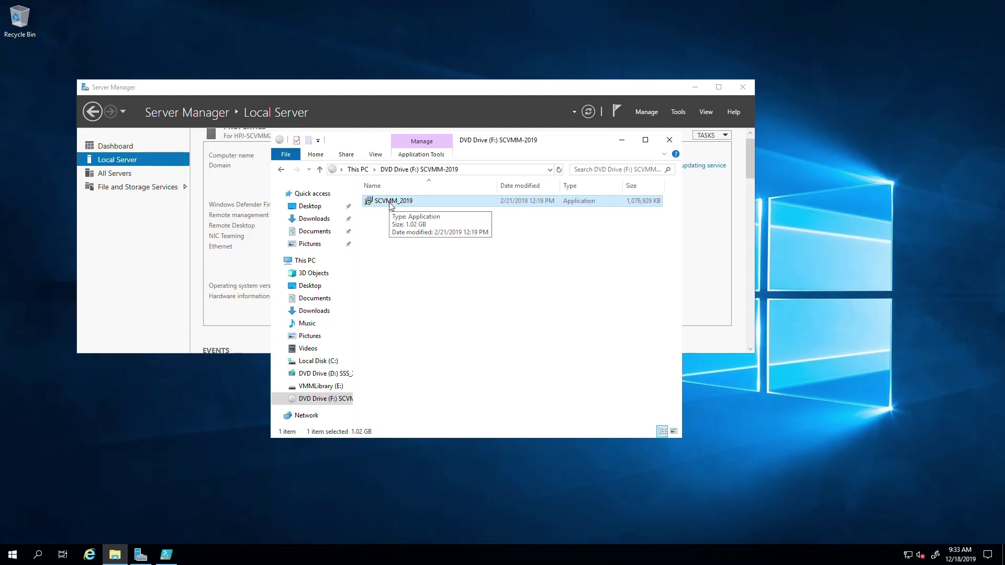
double_click(389, 204)
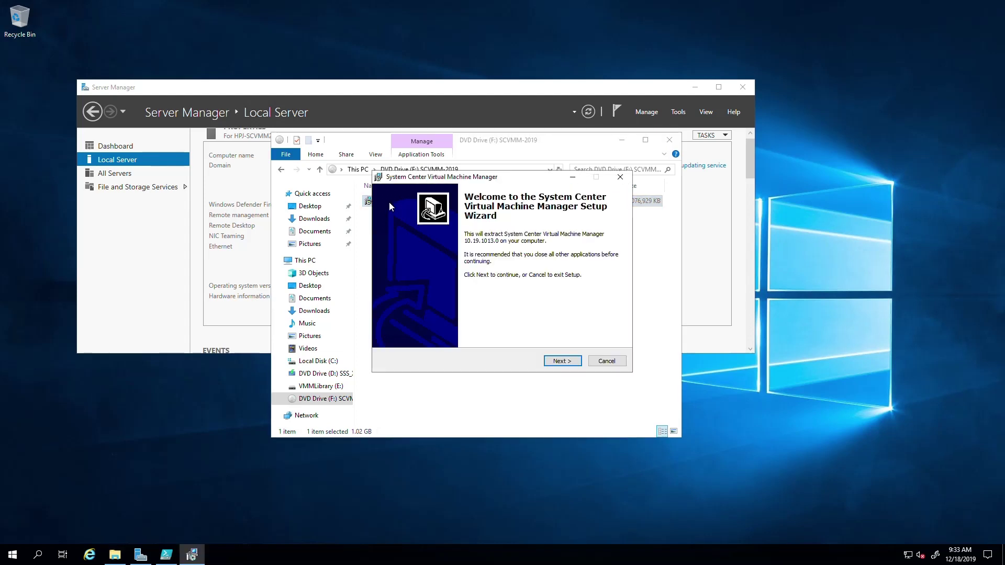
Accept the licence and extract the setup files to E:\System Center Virtual Machine Manager
click(567, 362)
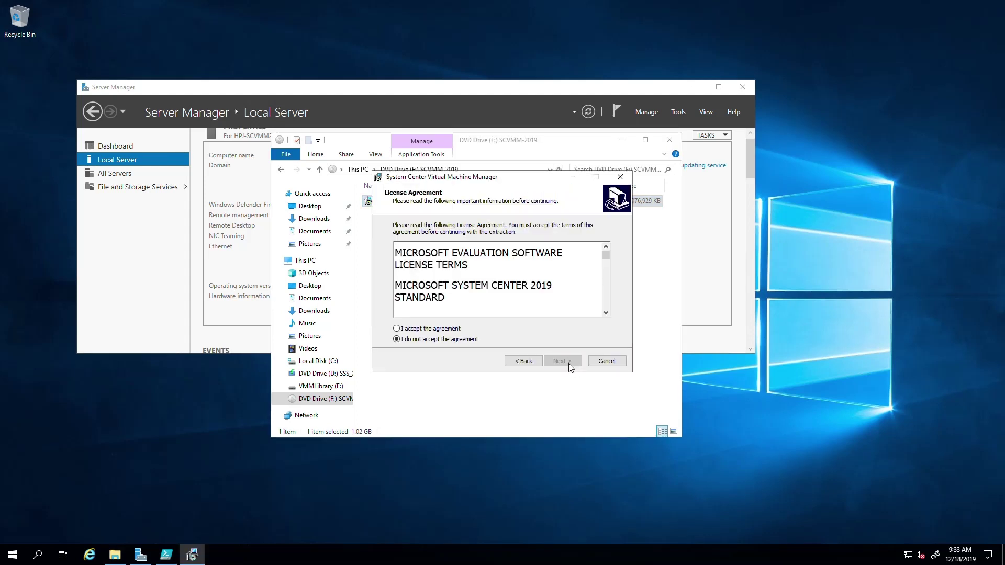
click(434, 329)
drag(607, 257, 605, 318)
click(563, 362)
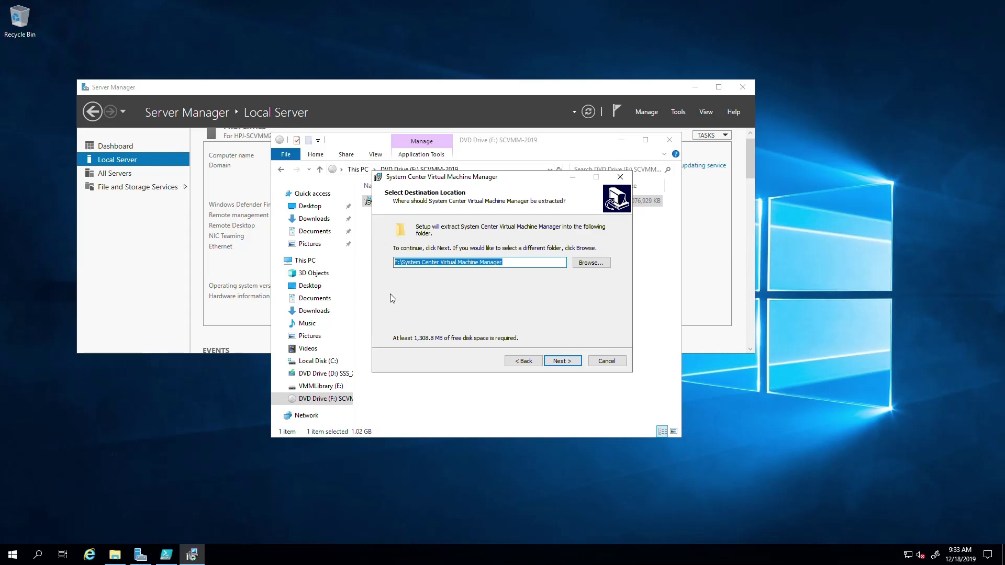
key(Home)
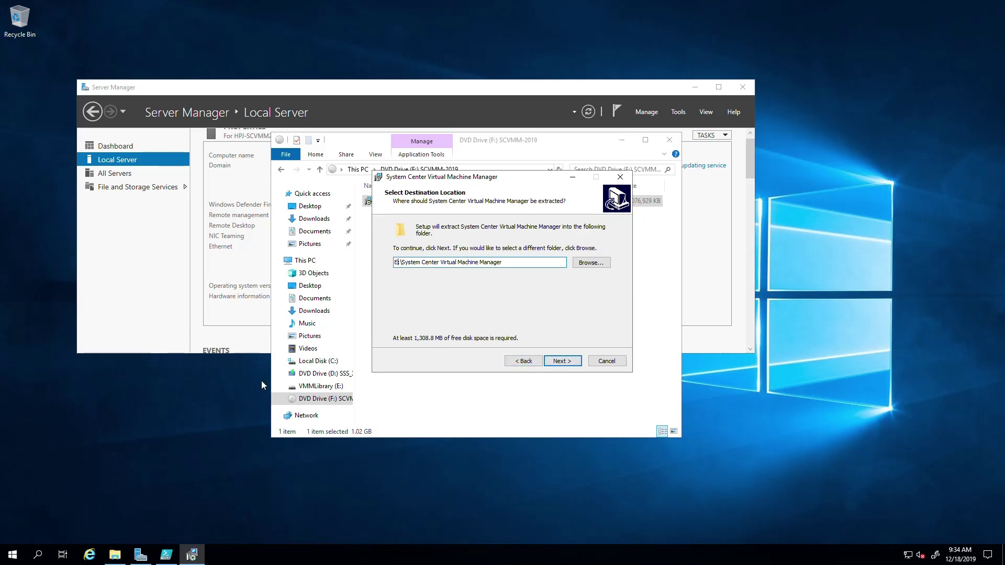
click(554, 361)
click(547, 361)
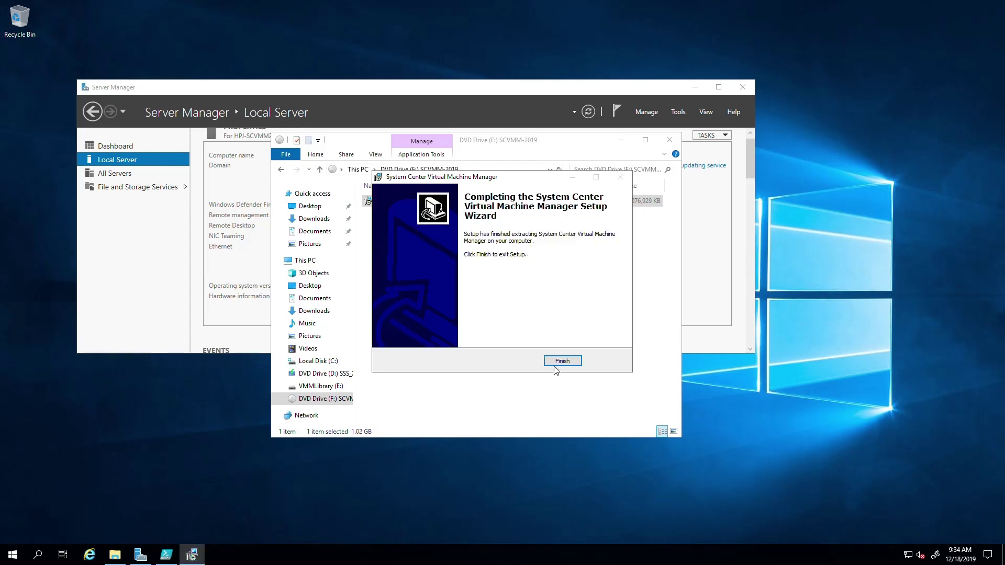
click(560, 362)
Open the System Center Virtual Machine Manager folder on VMMLibrary (E:) and select setup
click(320, 386)
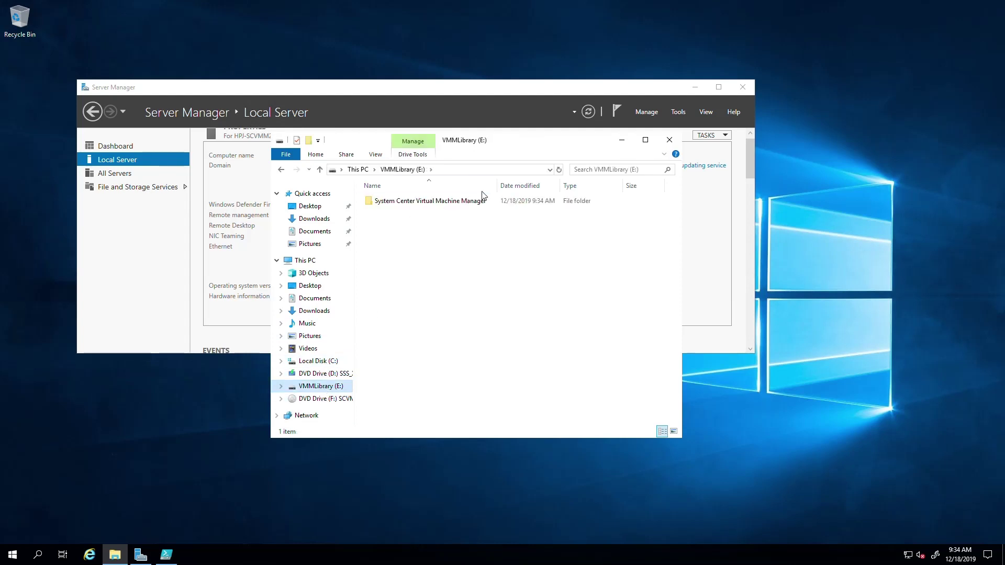
click(448, 204)
double_click(447, 204)
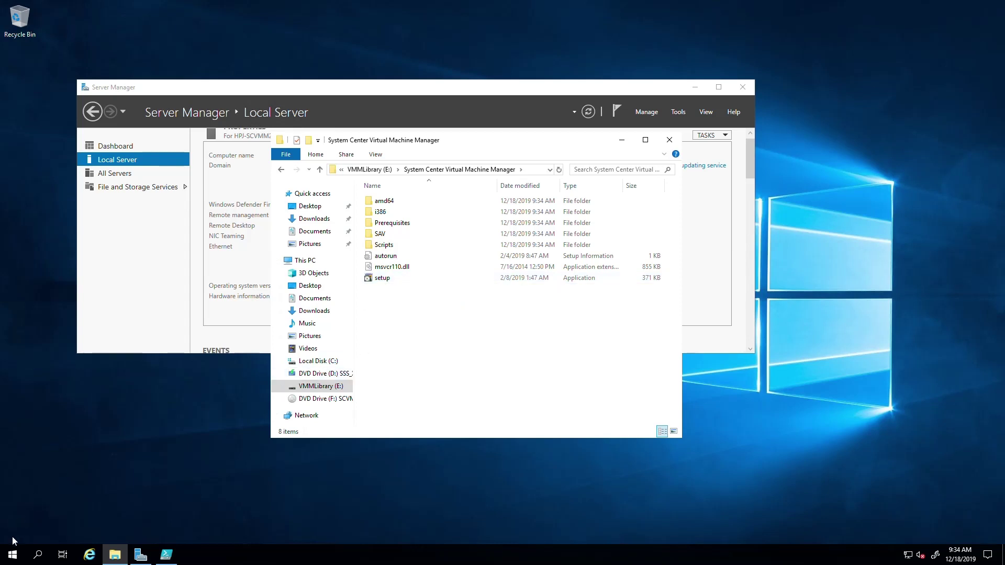
click(382, 278)
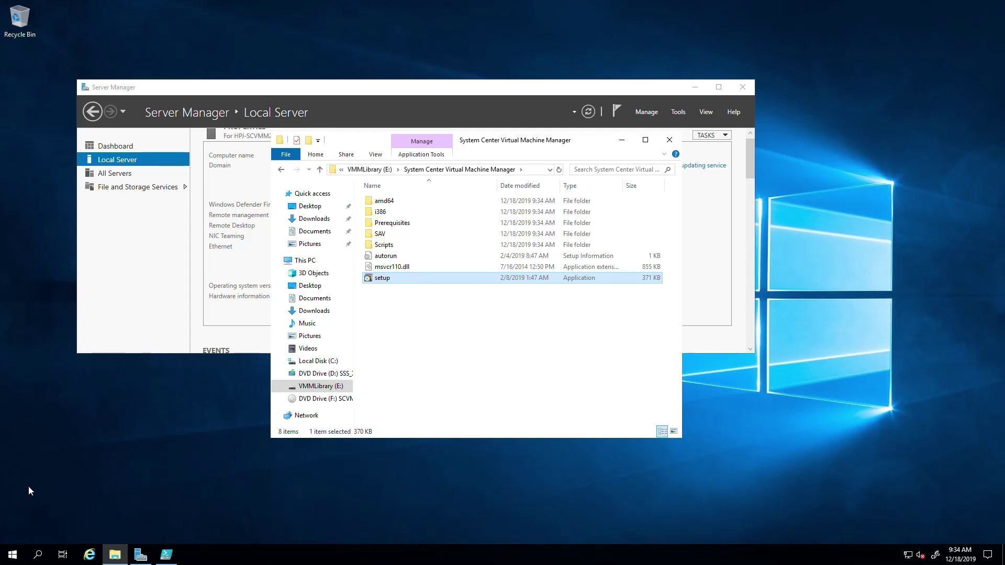
click(12, 555)
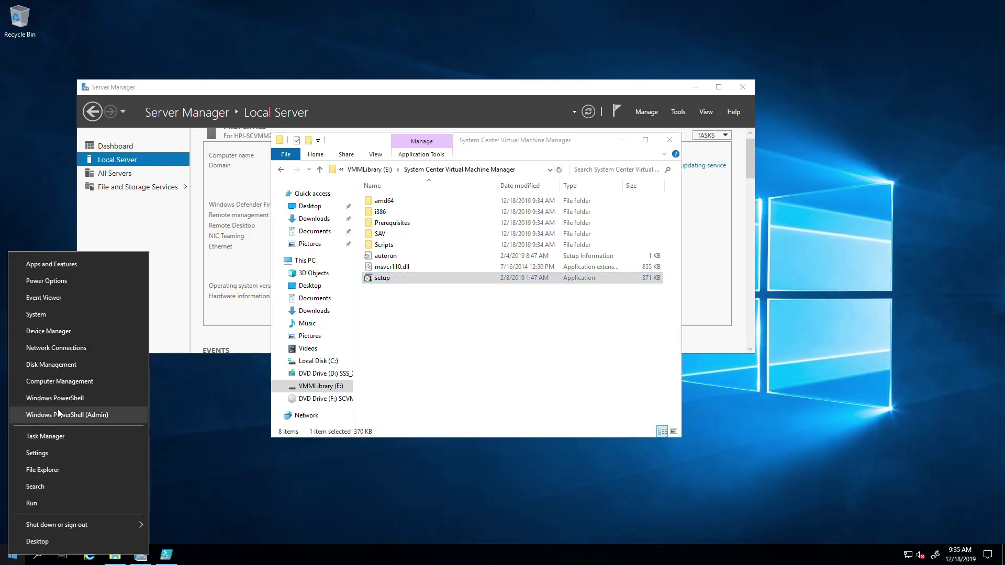
Launch an elevated Command Prompt through Run and move its window lower on screen
click(33, 502)
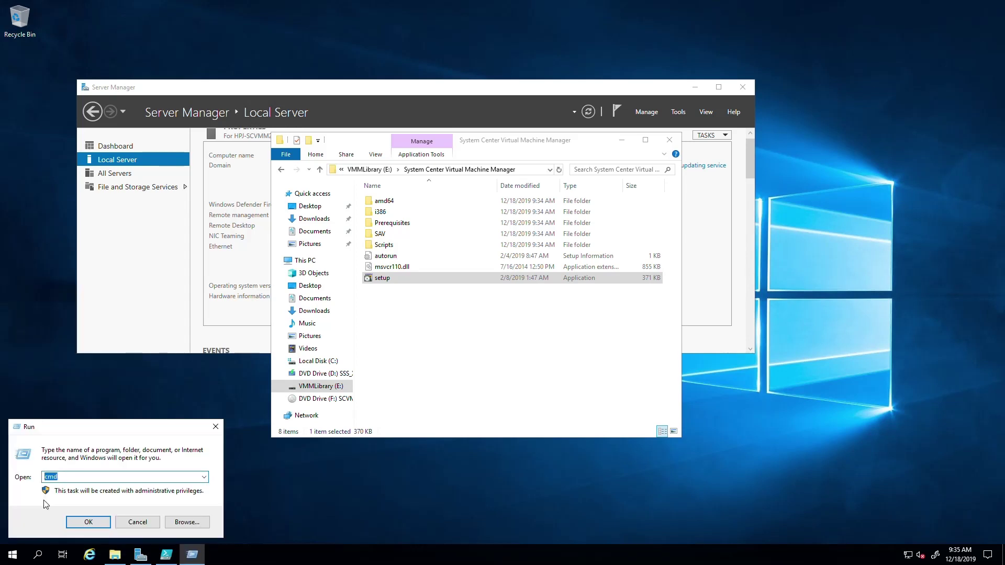
click(93, 521)
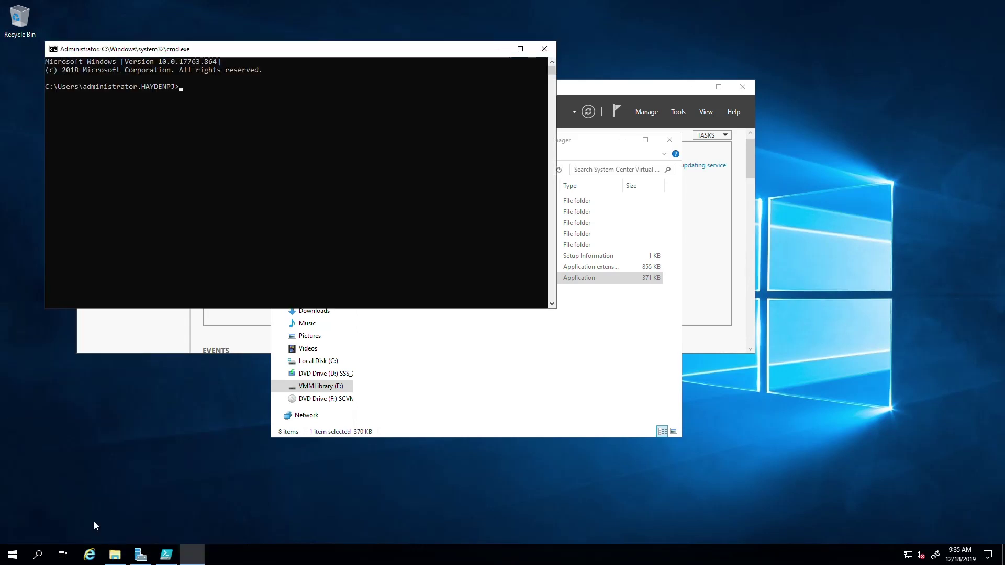
click(439, 356)
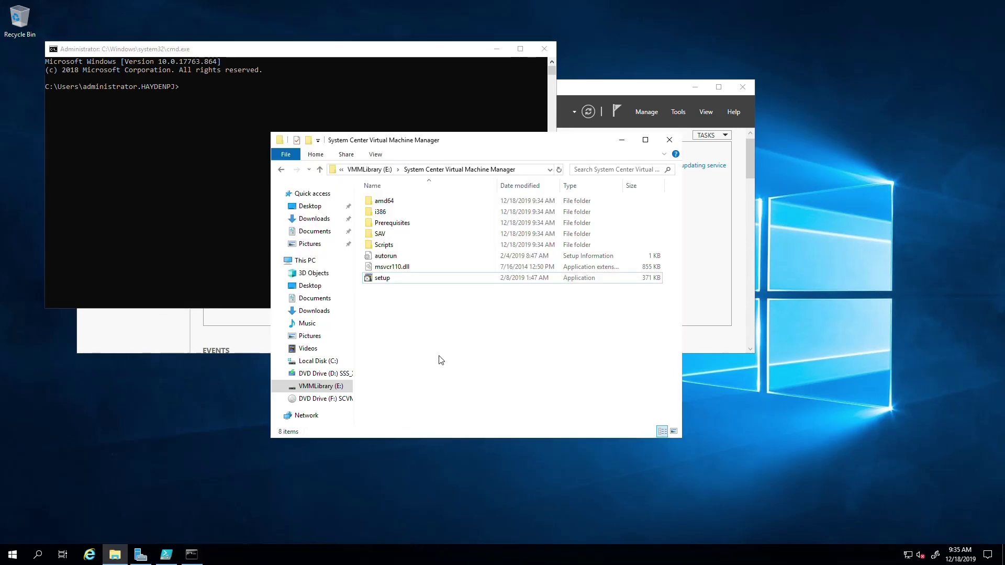
click(200, 53)
drag(201, 53, 175, 124)
Copy the setup folder path from File Explorer and enter cd at the console prompt
click(551, 370)
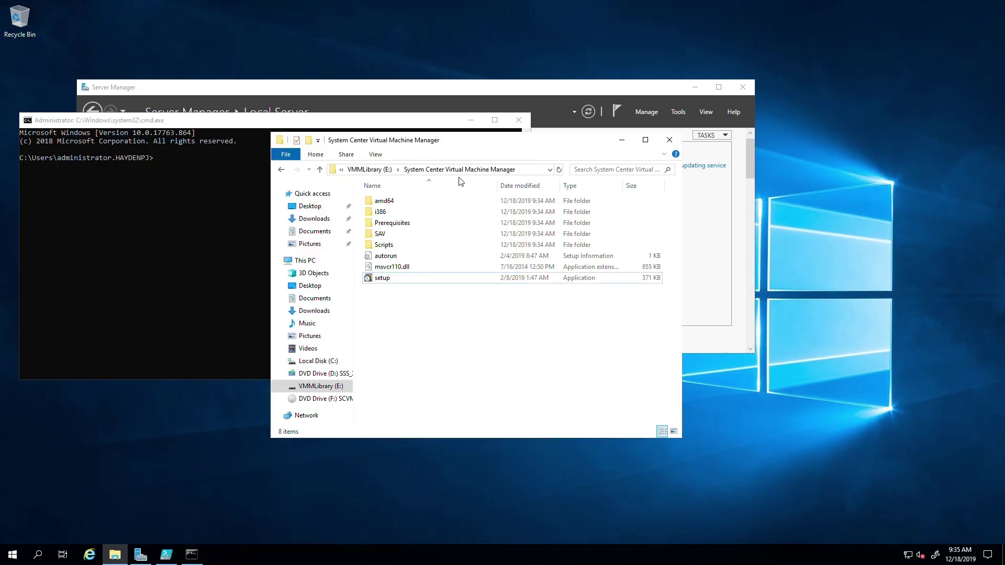
click(526, 173)
right_click(526, 173)
click(548, 204)
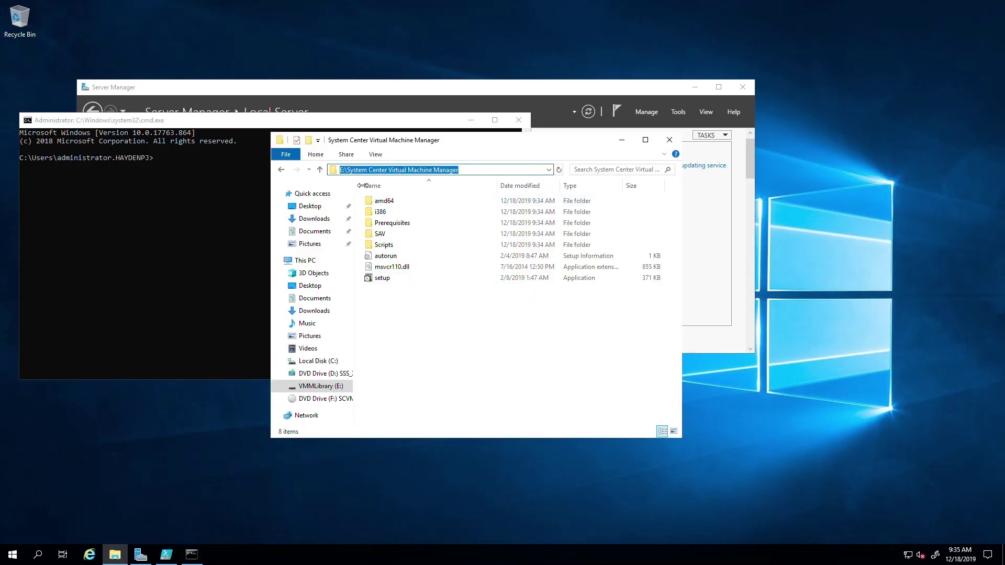
click(181, 165)
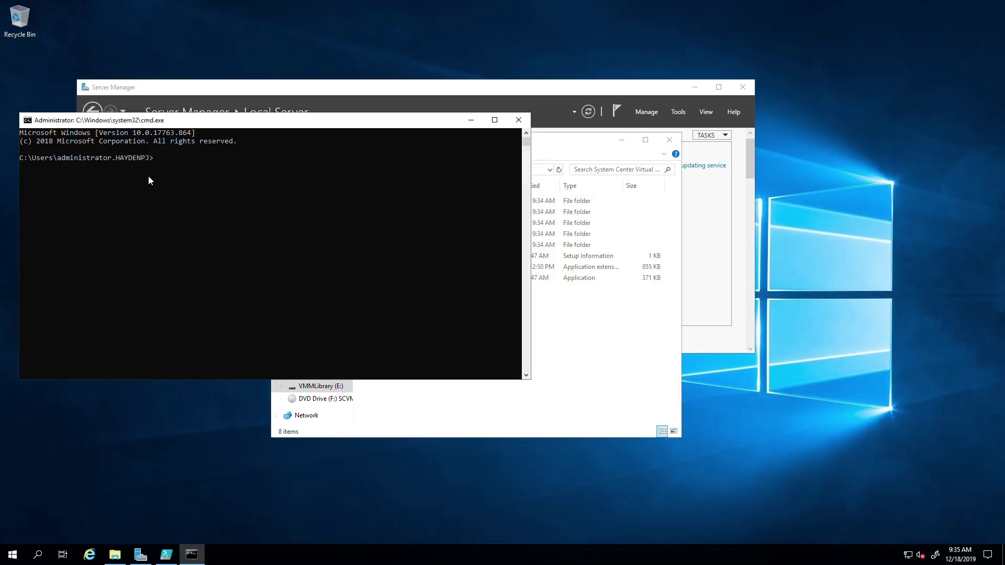
key(super+d)
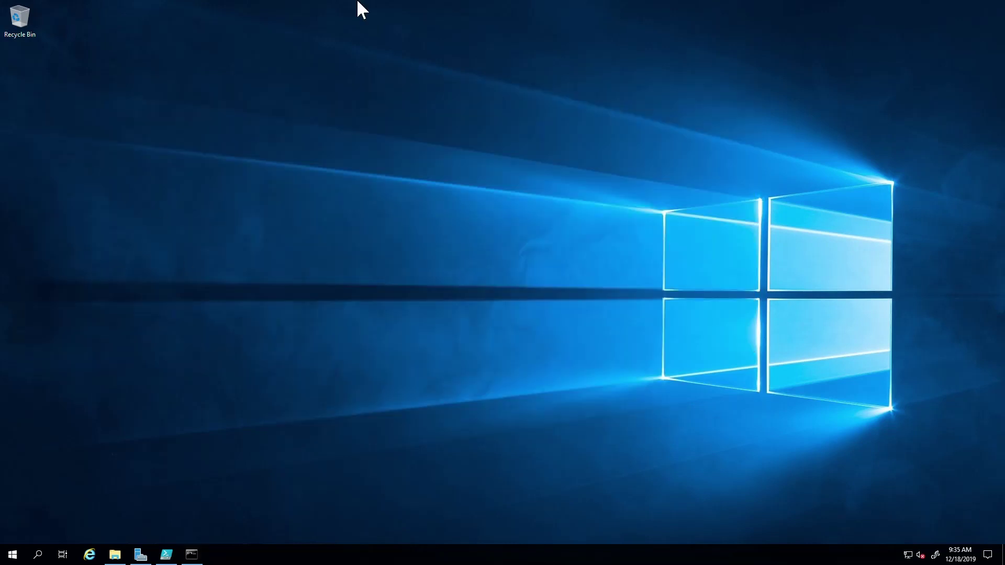
click(191, 554)
text(g)
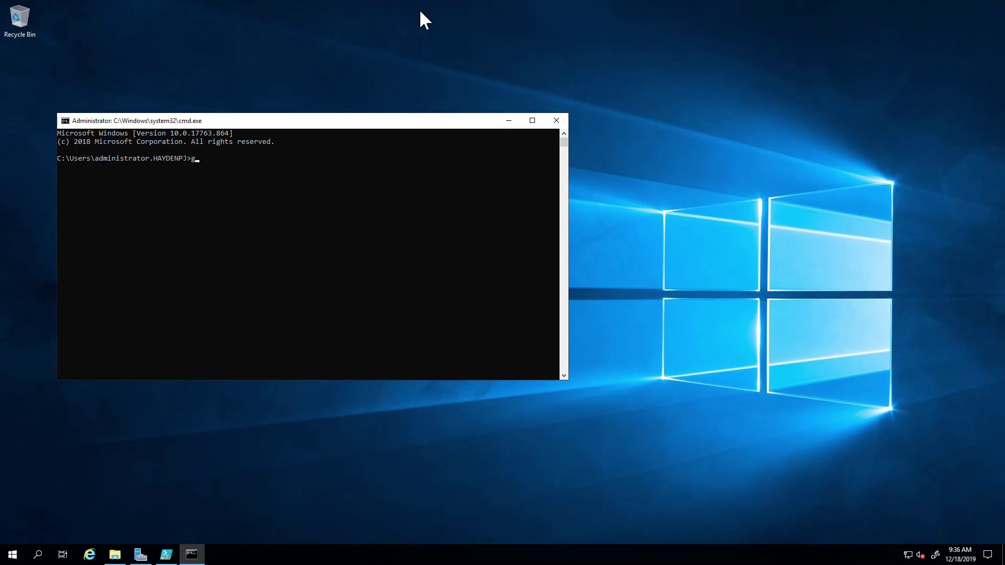
key(BackSpace)
text(cd)
right_click(225, 122)
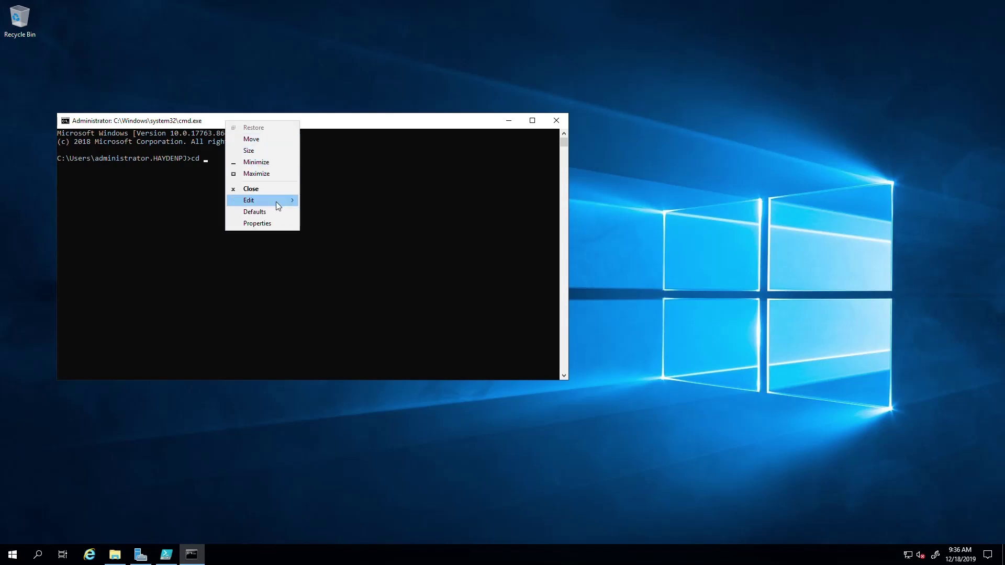
mouse_move(276, 202)
click(318, 224)
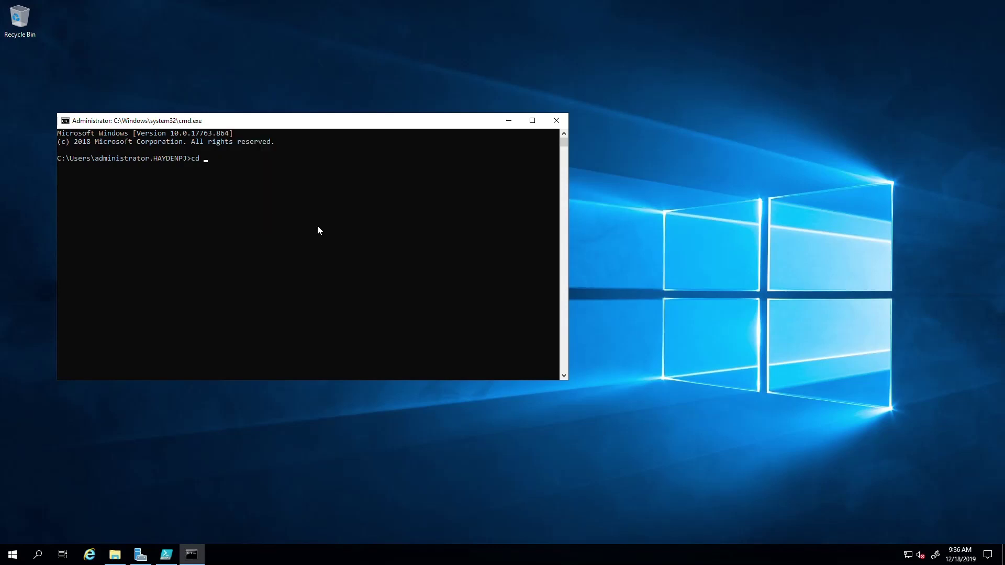
click(219, 159)
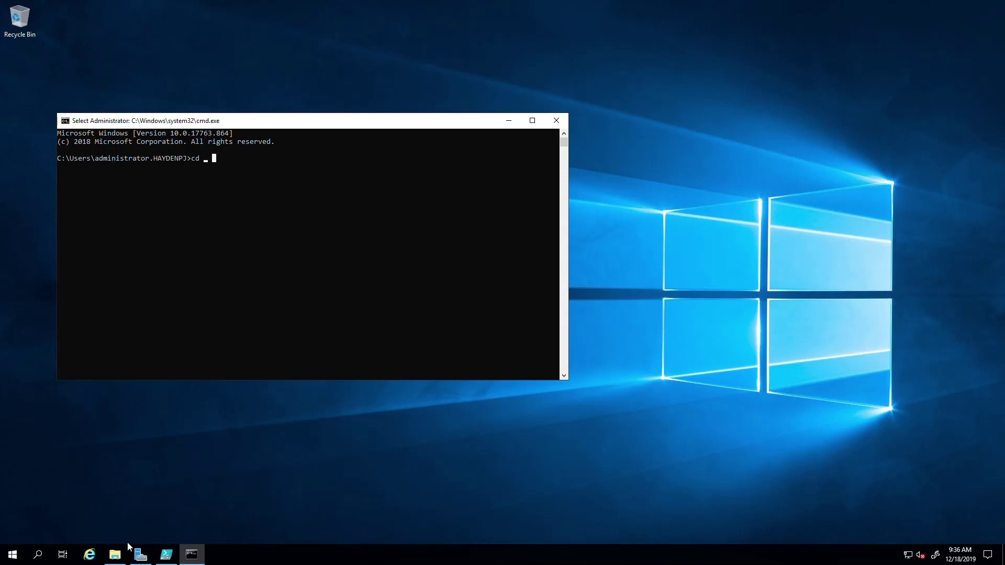
Recopy the folder path, paste it after cd through the console Edit menu, and run it
click(114, 554)
click(511, 172)
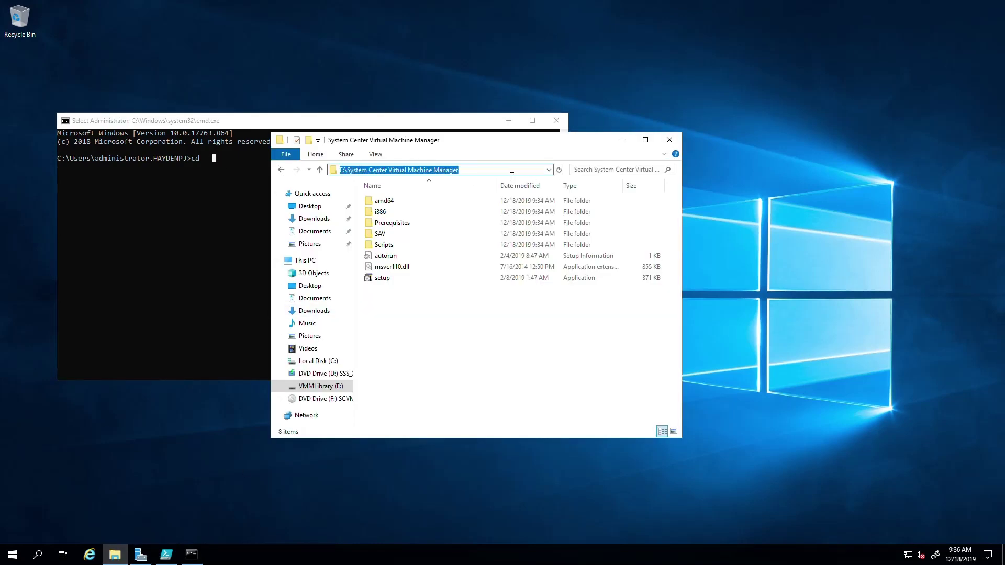
right_click(507, 171)
click(535, 205)
click(206, 160)
click(207, 160)
right_click(208, 160)
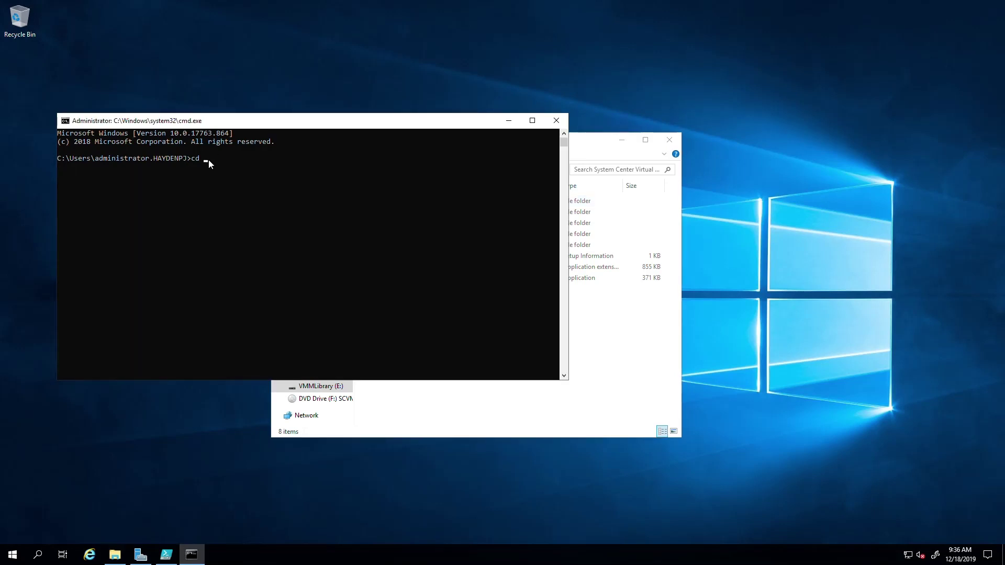
right_click(221, 119)
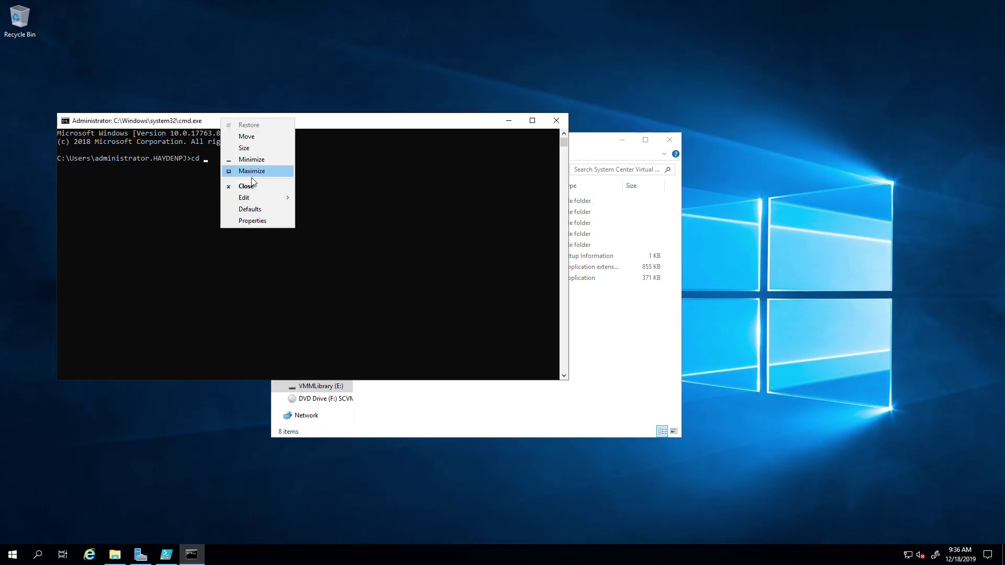
mouse_move(265, 198)
click(318, 220)
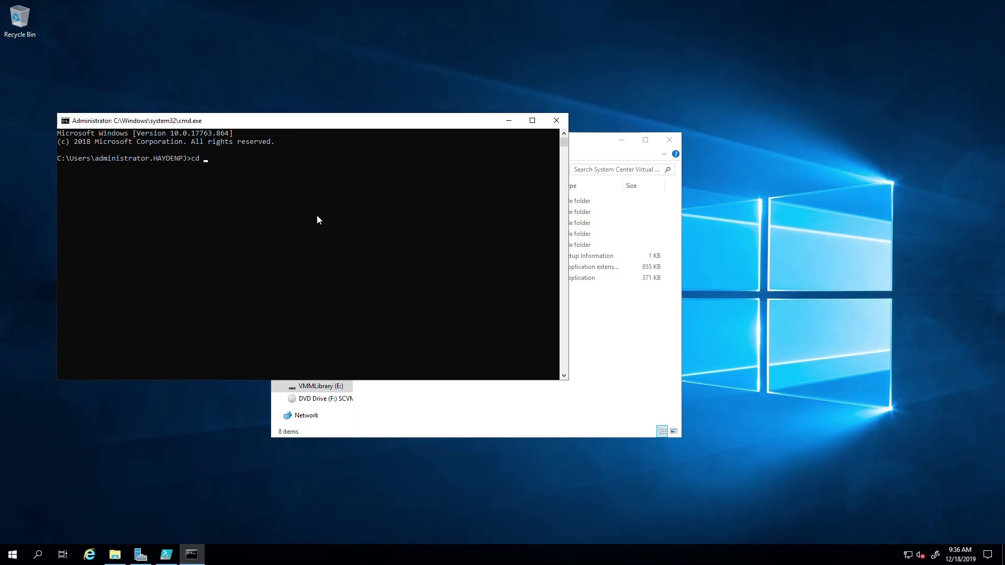
key(Return)
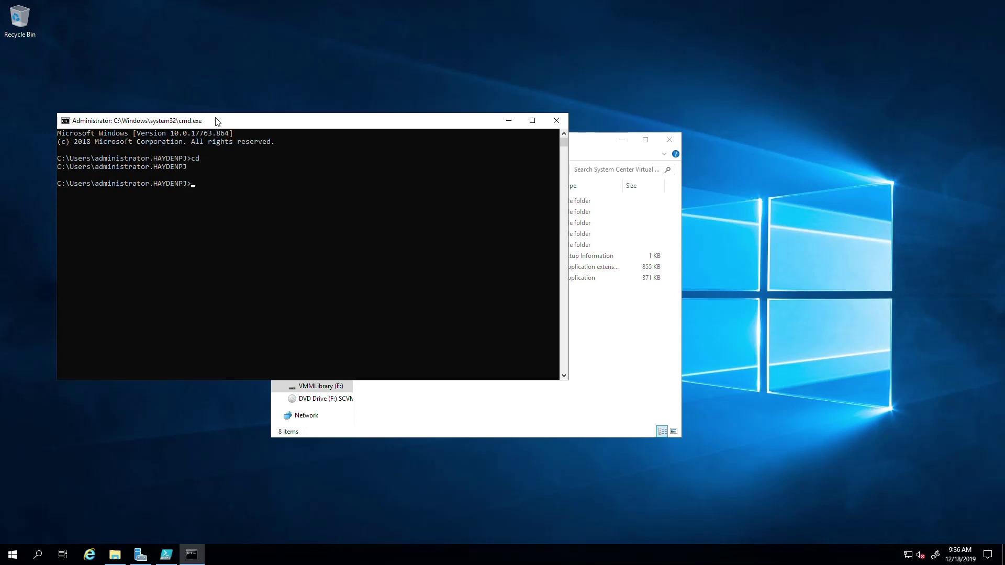
Switch the prompt to drive E with e: and list its contents with dir
text(cd\)
key(Return)
text(cd e)
key(Return)
text(cd)
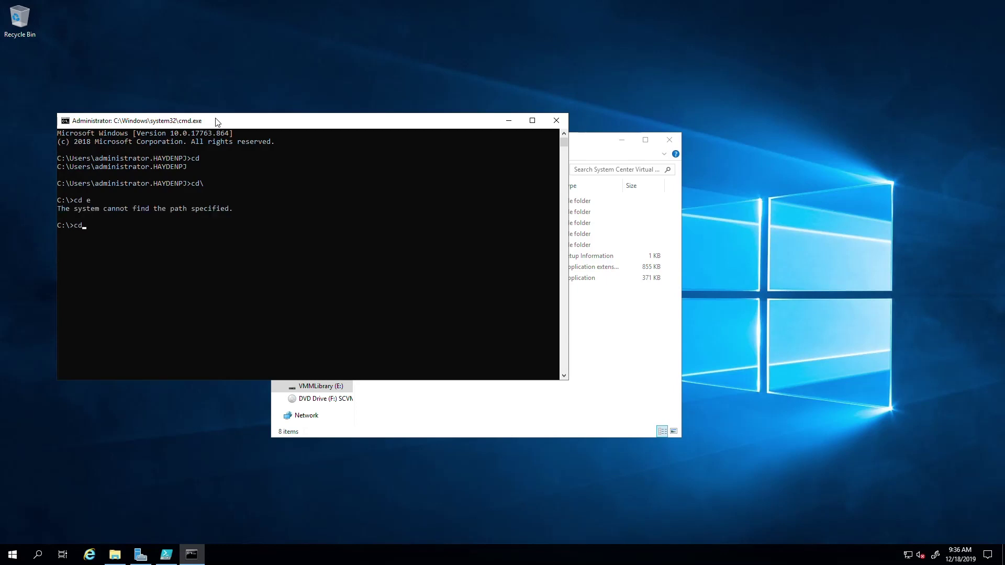
text( E:)
key(Return)
text(cd e)
key(Return)
text(cd e")
key(Return)
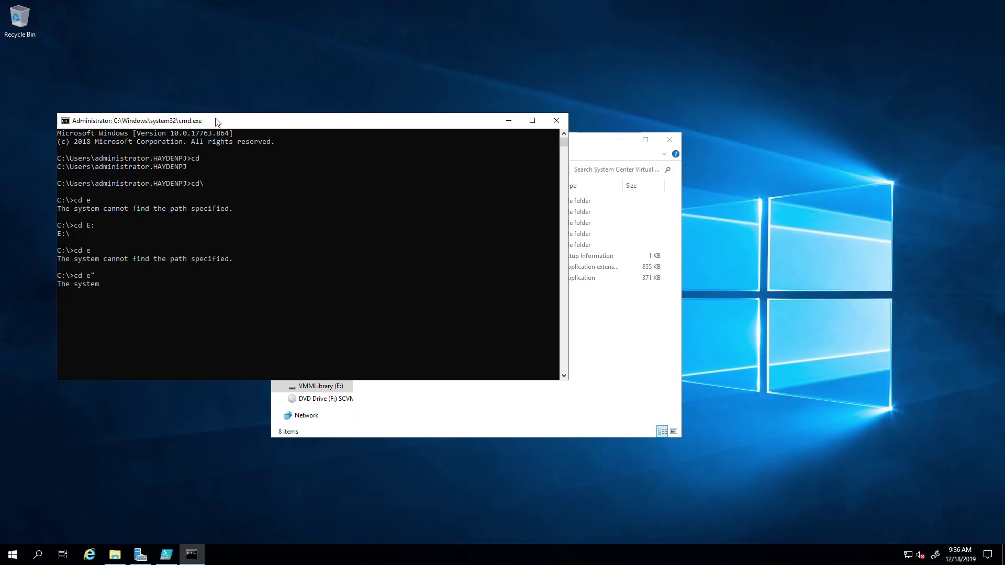
text(cd e:)
key(Return)
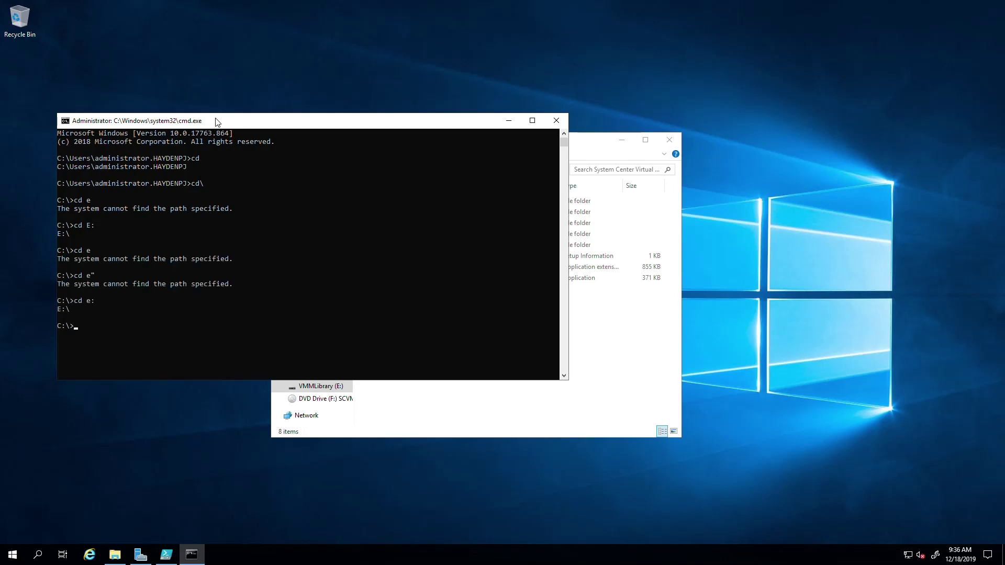
text(e:)
key(Return)
text(i)
key(BackSpace)
text(dir)
key(Return)
Change into System Center Virtual Machine Manager, list its files, and run setup.exe
text(cd sysrt)
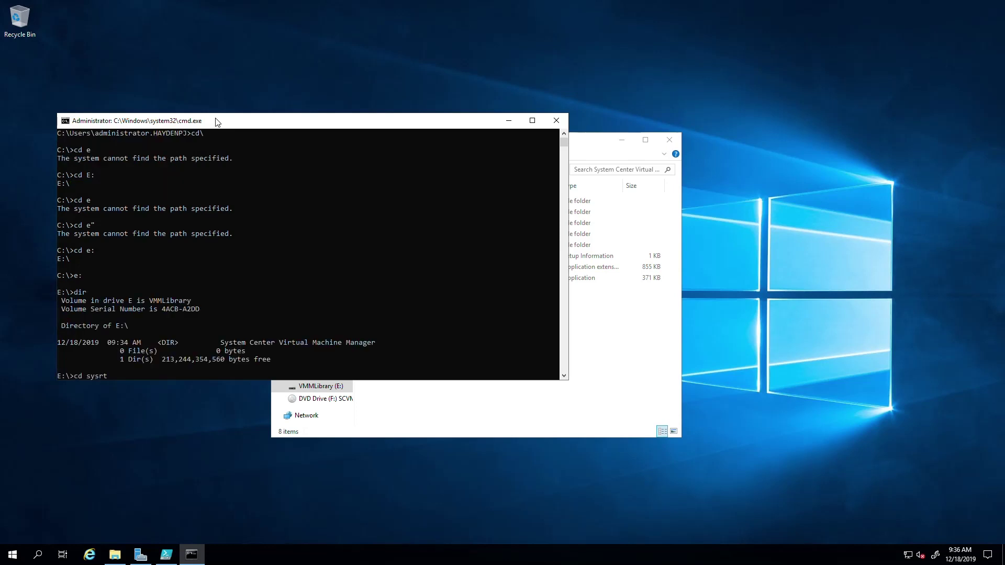
key(BackSpace)
key(BackSpace)
text(te)
key(Tab)
key(Return)
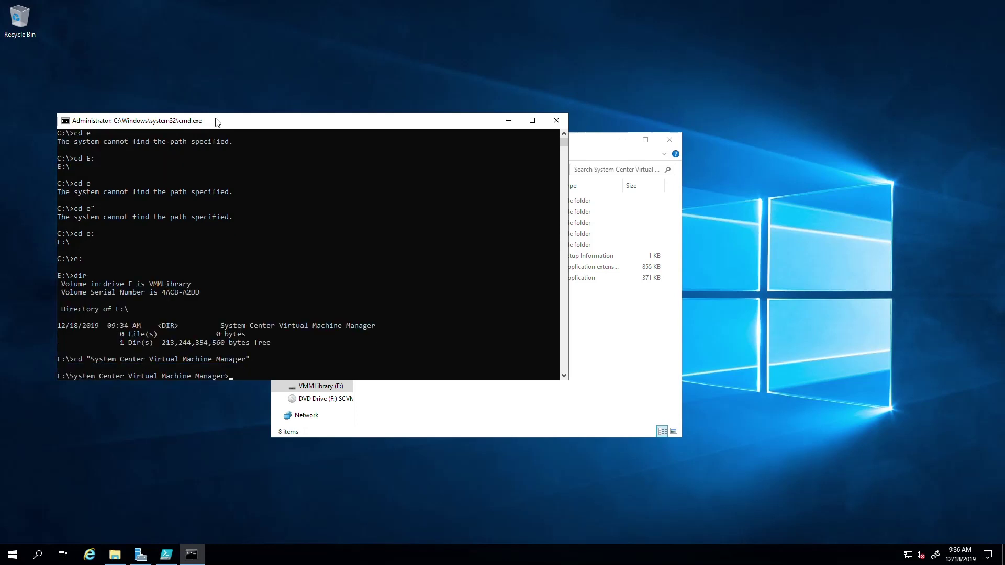
text(dir)
key(Return)
text(setupe)
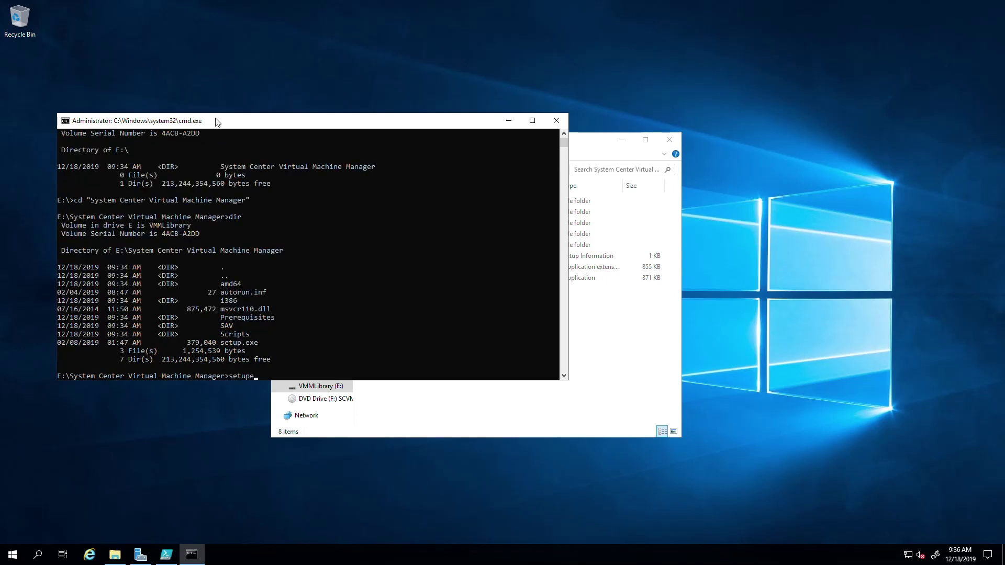
key(BackSpace)
key(Tab)
key(Return)
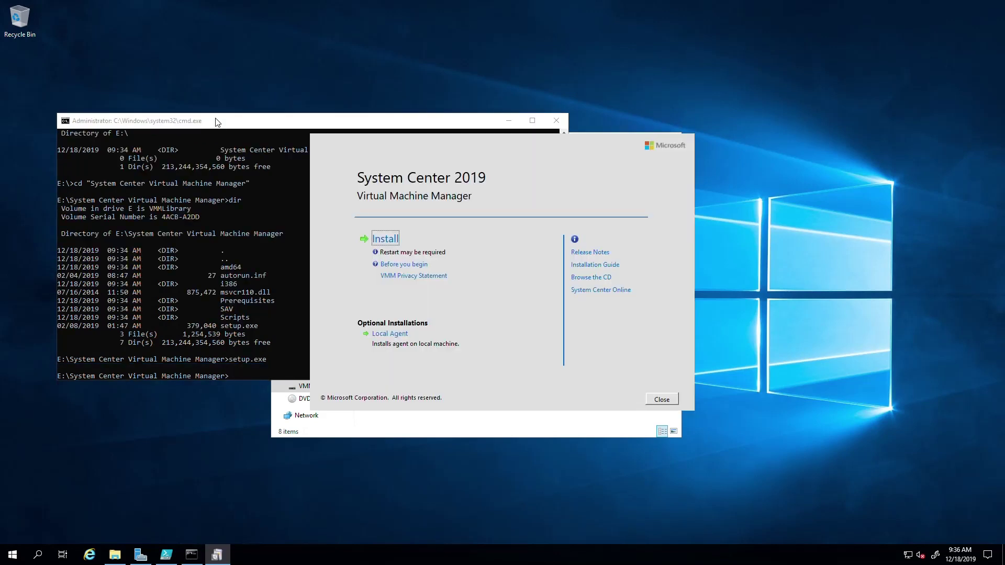
Close cmd.exe, minimize File Explorer, and choose Install in the VMM 2019 launcher
click(557, 121)
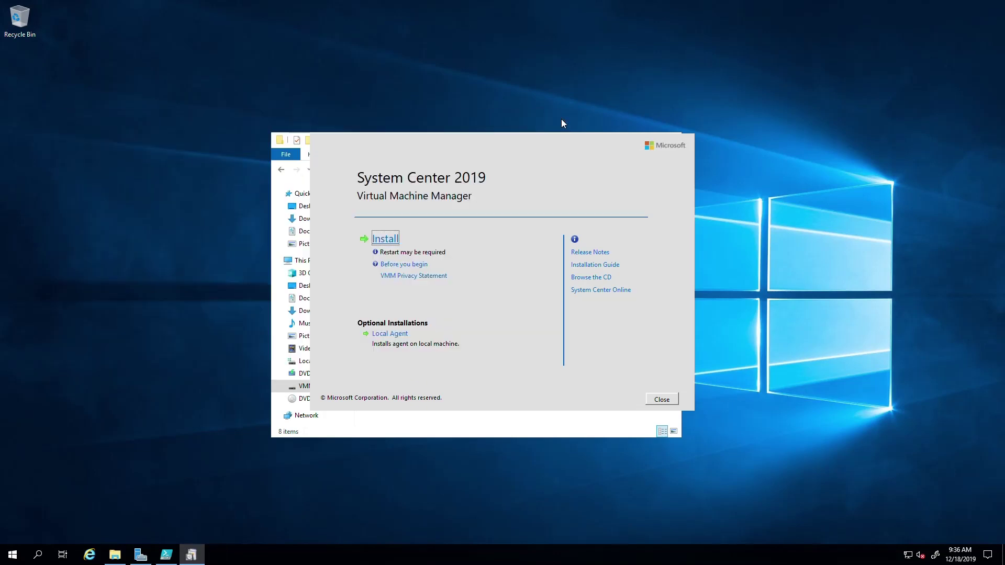
drag(426, 150, 413, 189)
click(620, 141)
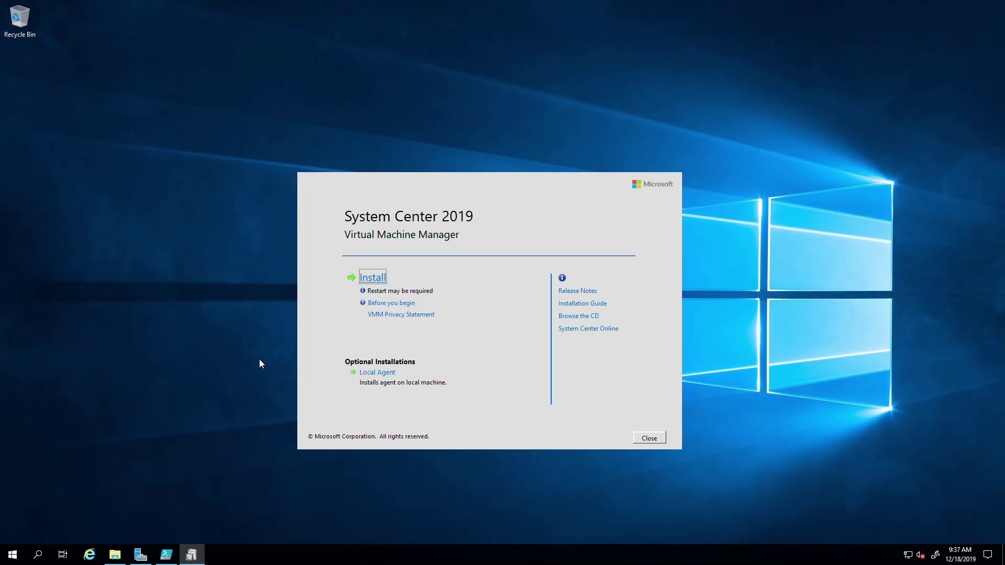
click(375, 281)
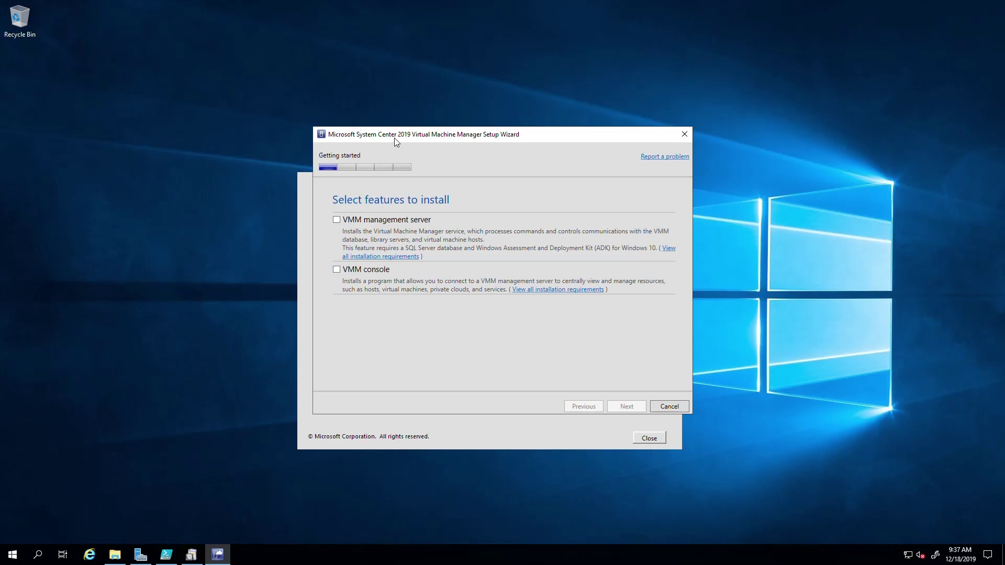
Select VMM management server, with the VMM console included, and proceed to product registration
drag(394, 137, 199, 148)
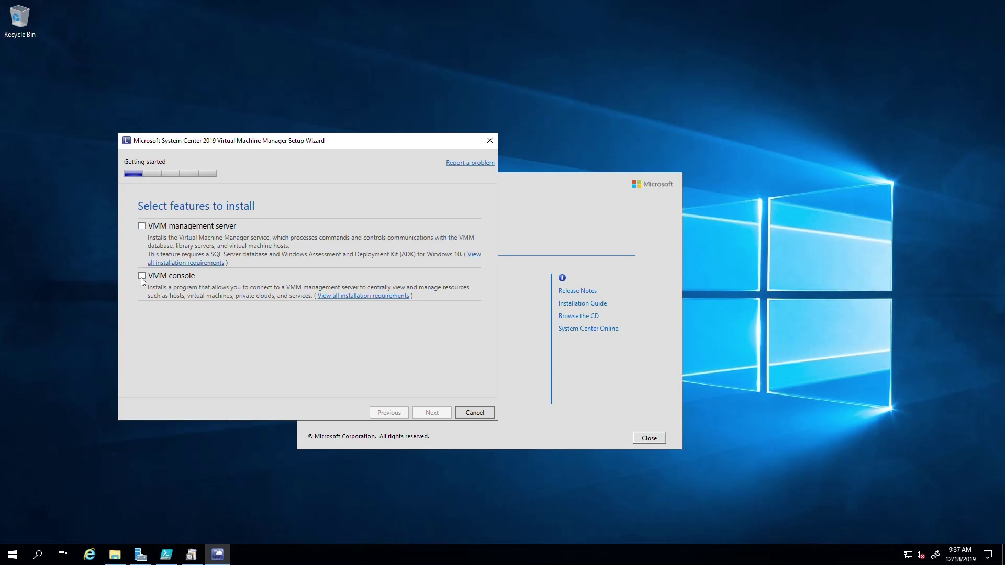
click(142, 226)
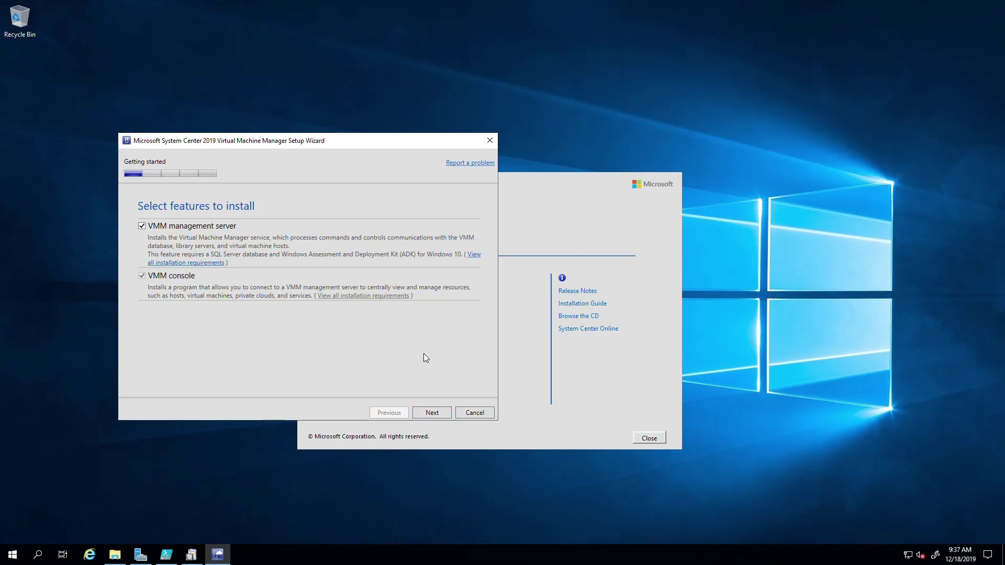
click(430, 412)
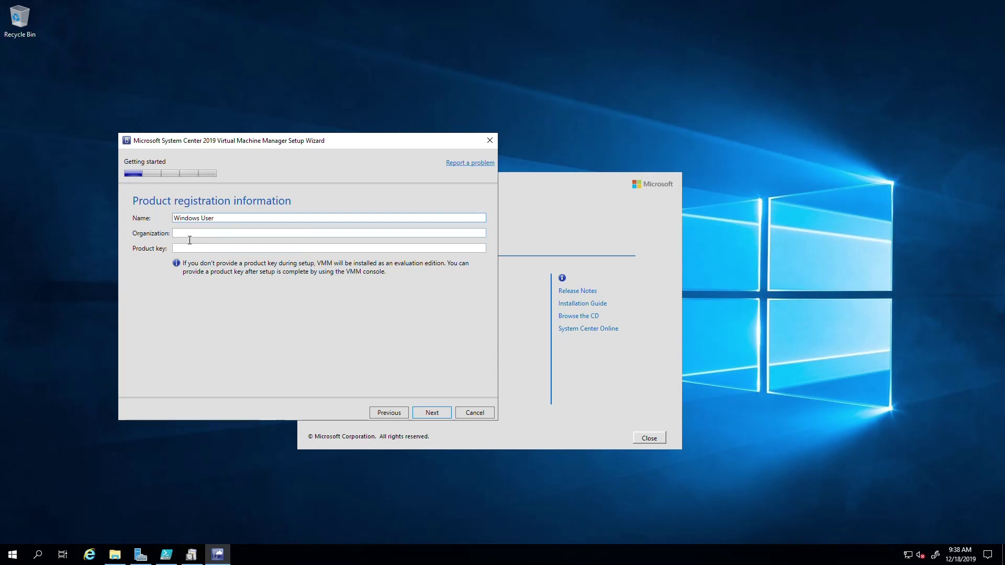
Enter the organization name, leave the product key blank, and continue to the license page
click(189, 236)
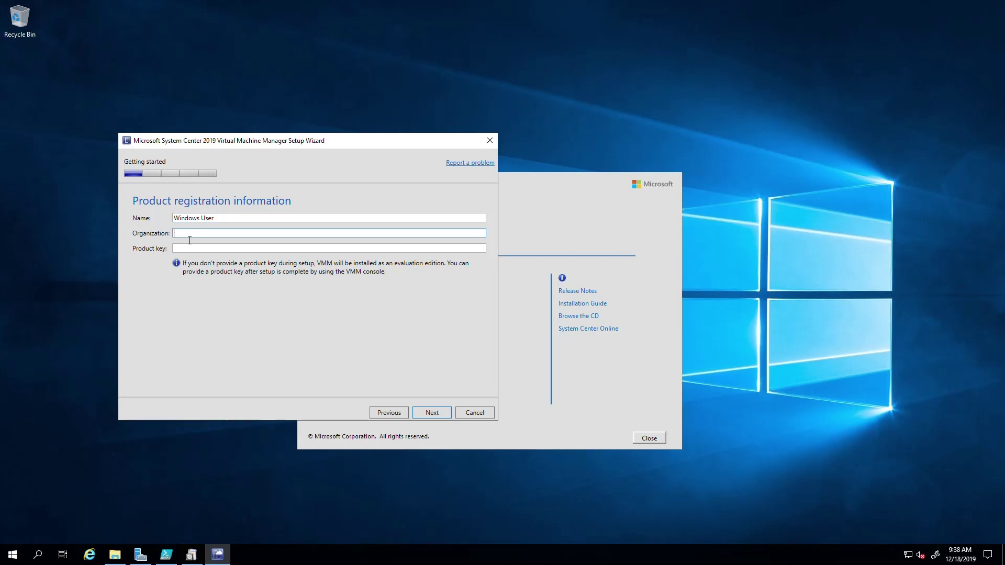
text(HaydenPJ)
click(207, 252)
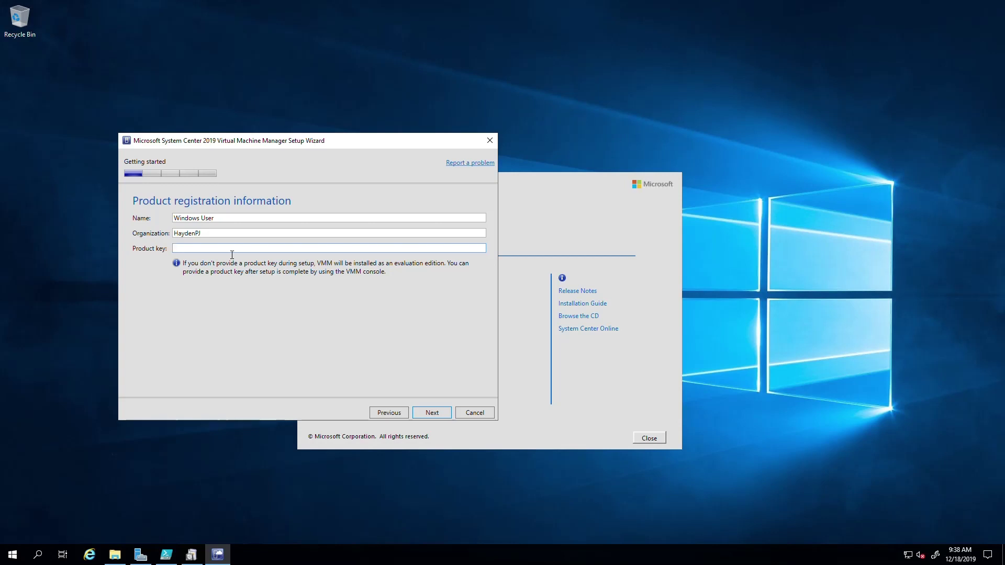
click(433, 413)
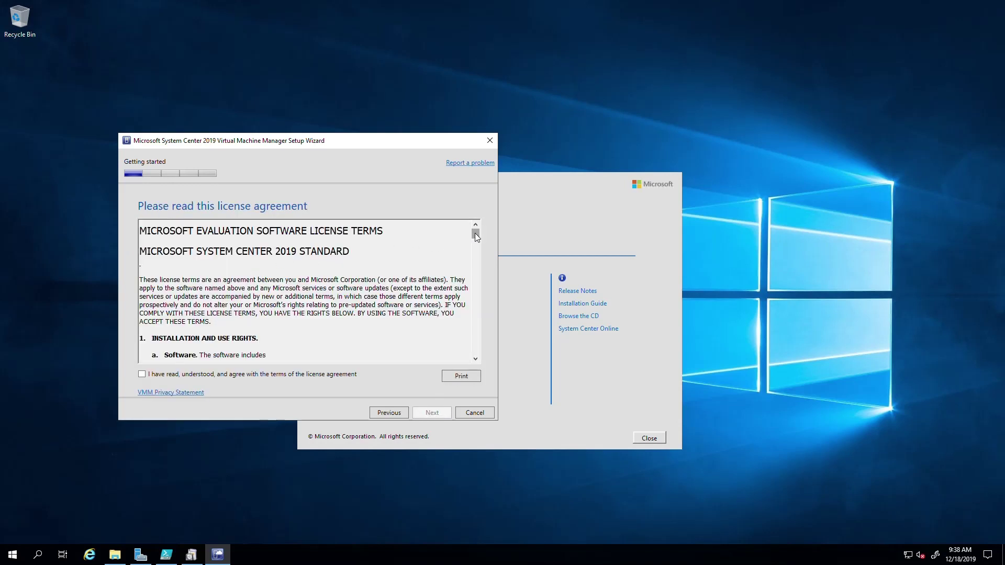
drag(475, 234, 472, 363)
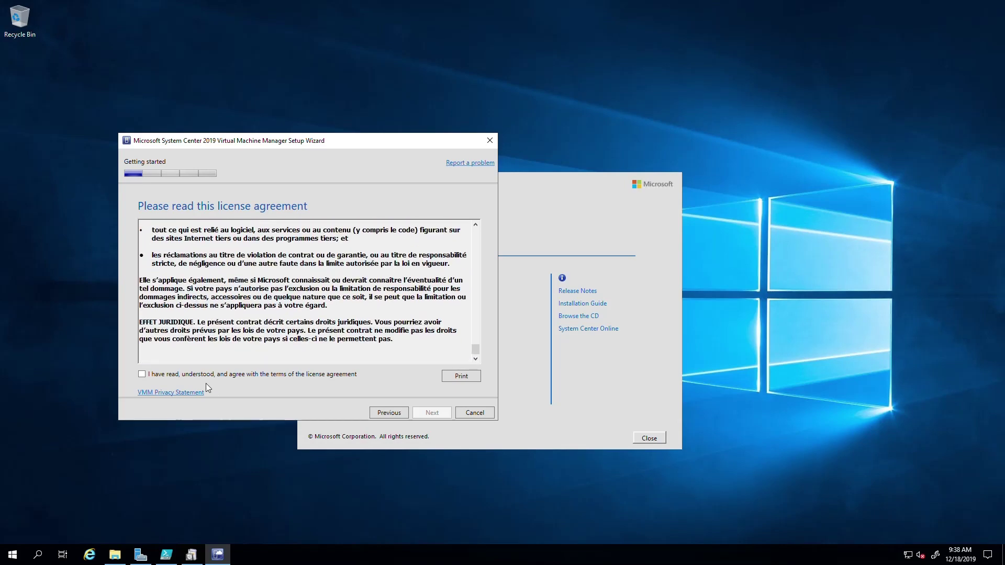
Tick the license agreement checkbox and continue to the Diagnostic and Usage Data notice
click(176, 375)
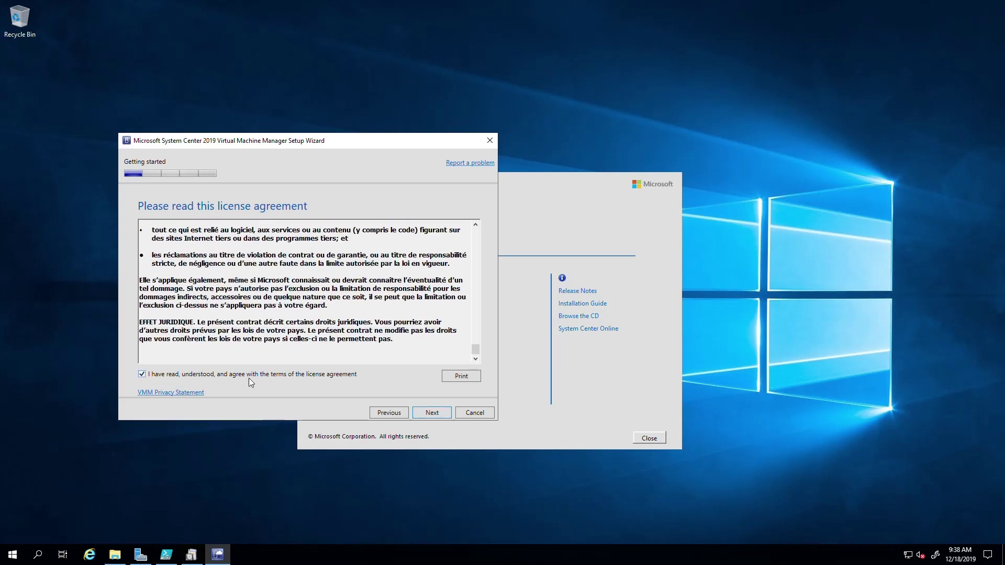
click(432, 417)
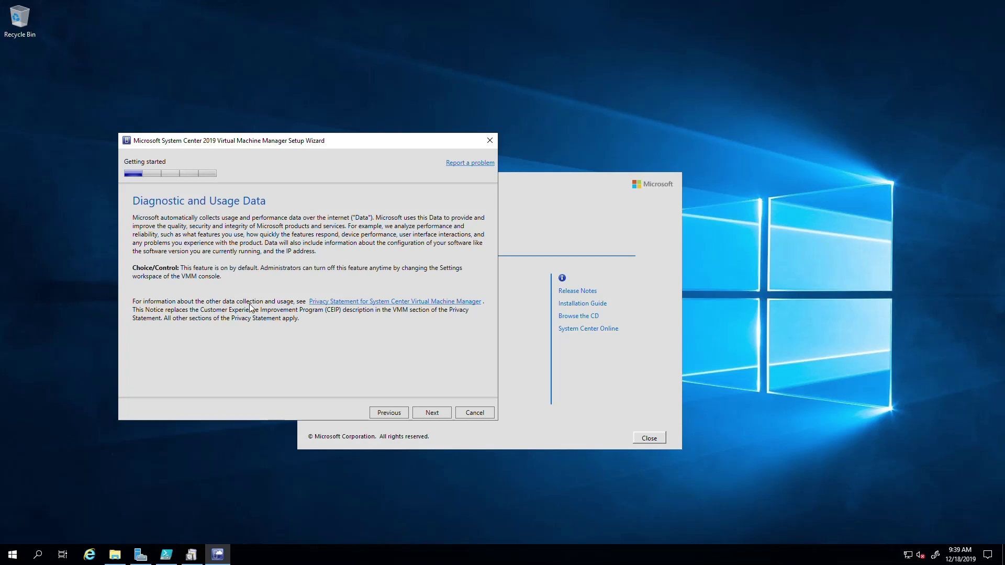
Pass the diagnostic data notice, set Microsoft Update to Off, and reach Installation location
click(430, 413)
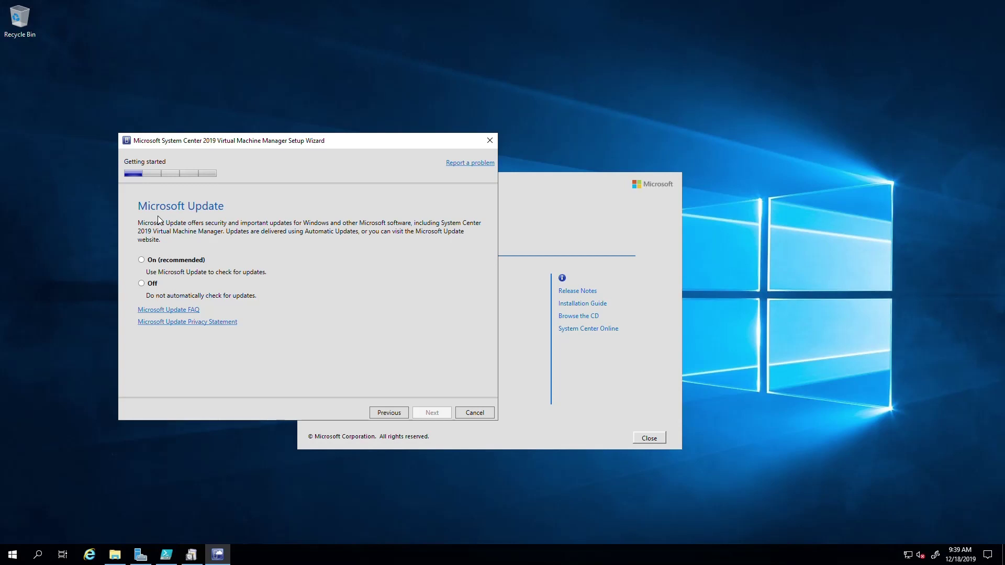
click(141, 283)
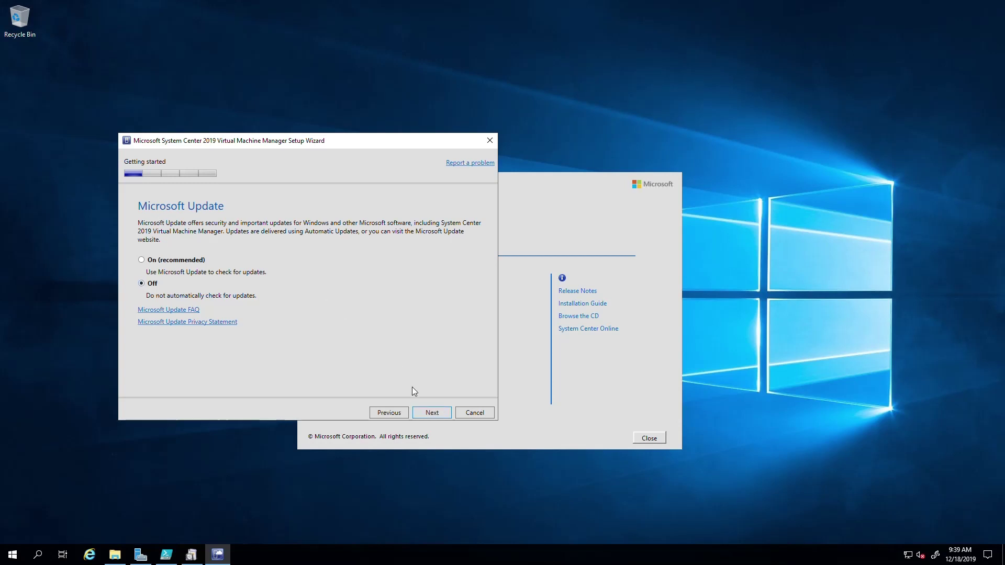
click(431, 412)
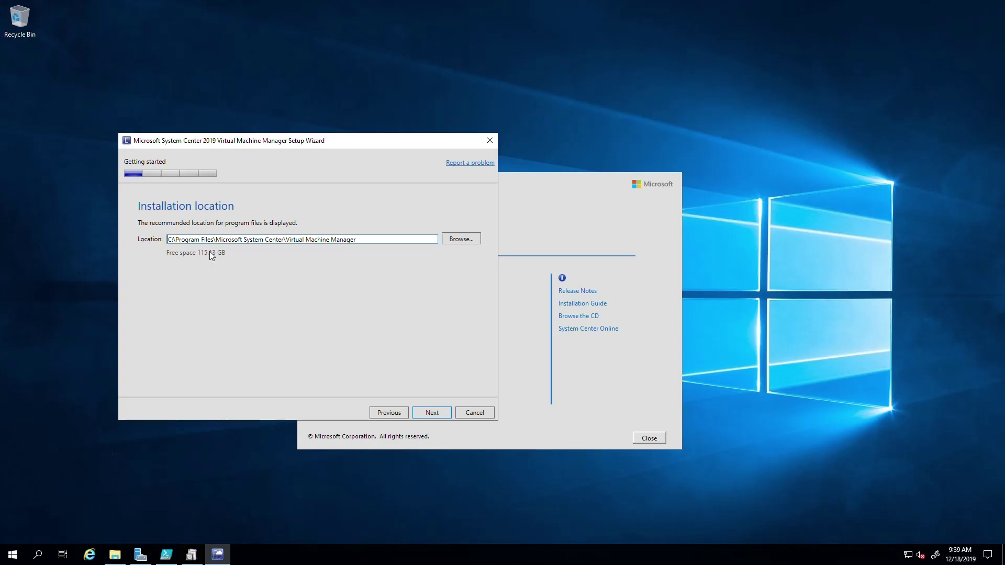
Keep C:\Program Files\Microsoft System Center\Virtual Machine Manager as the location and run the prerequisite check
click(424, 413)
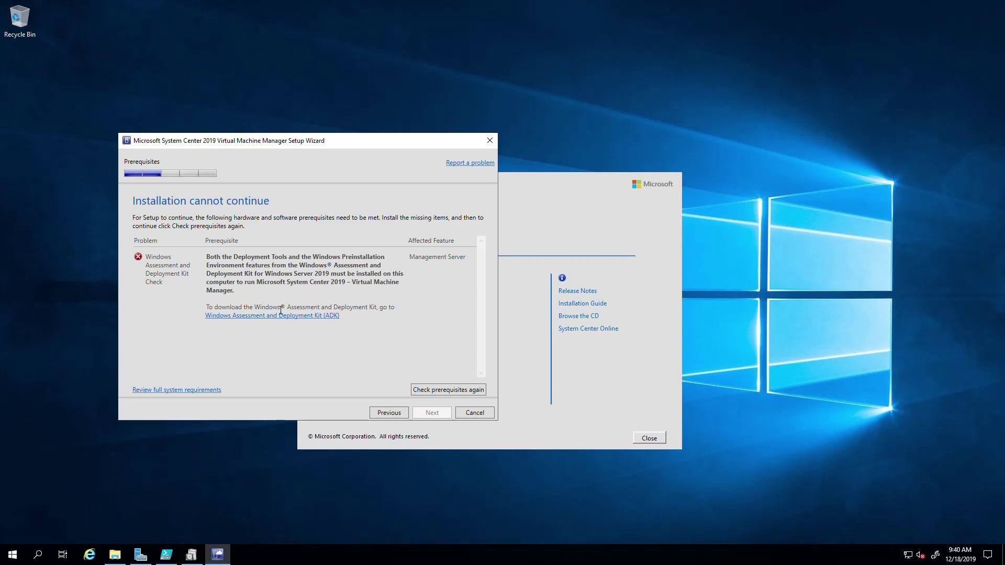
Open the Windows ADK download link, trust about:internet, and accept the recommended IE settings
click(238, 316)
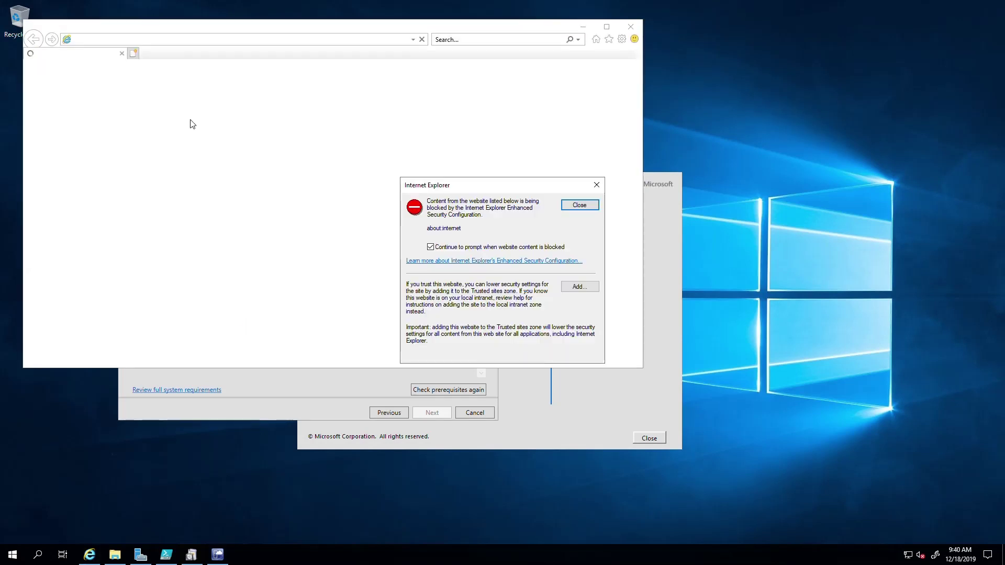
click(579, 286)
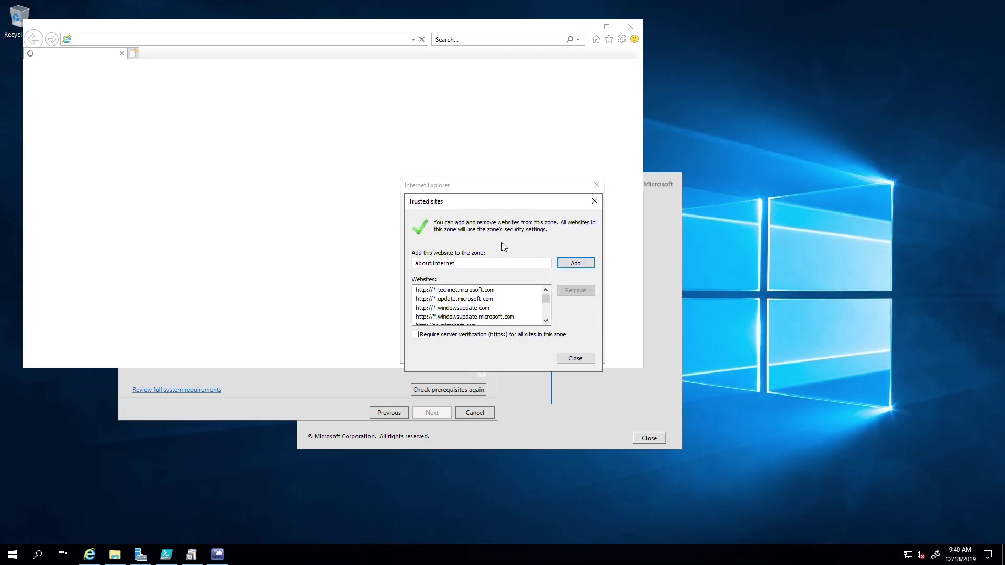
click(570, 265)
click(576, 358)
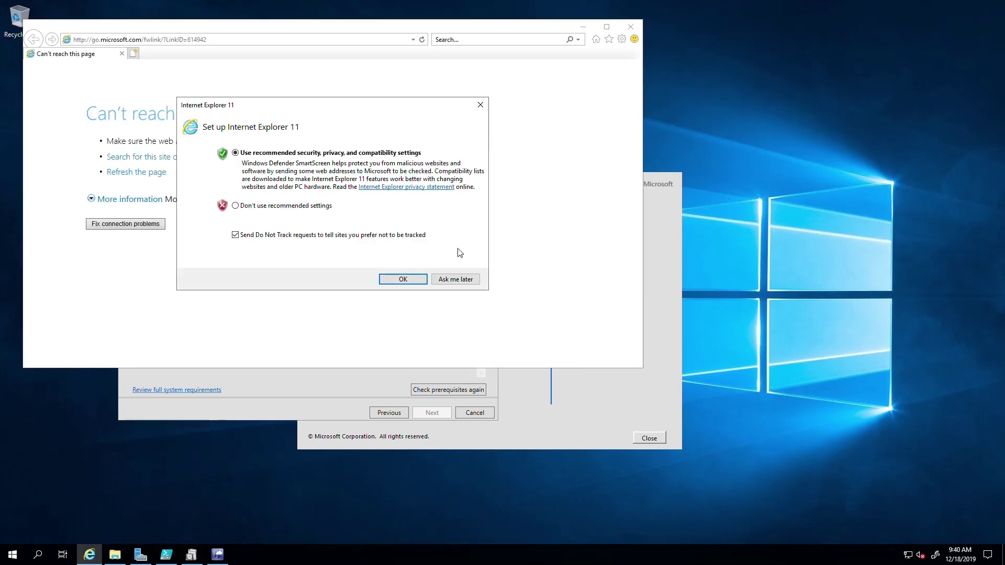
click(400, 279)
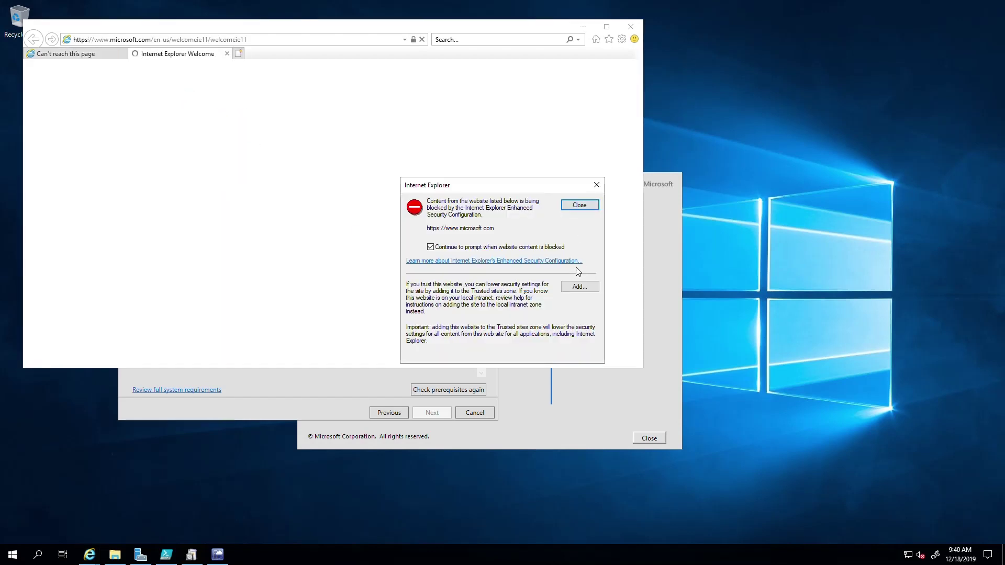
Add a wildcard microsoft.com address to the Trusted sites zone
click(578, 287)
click(450, 267)
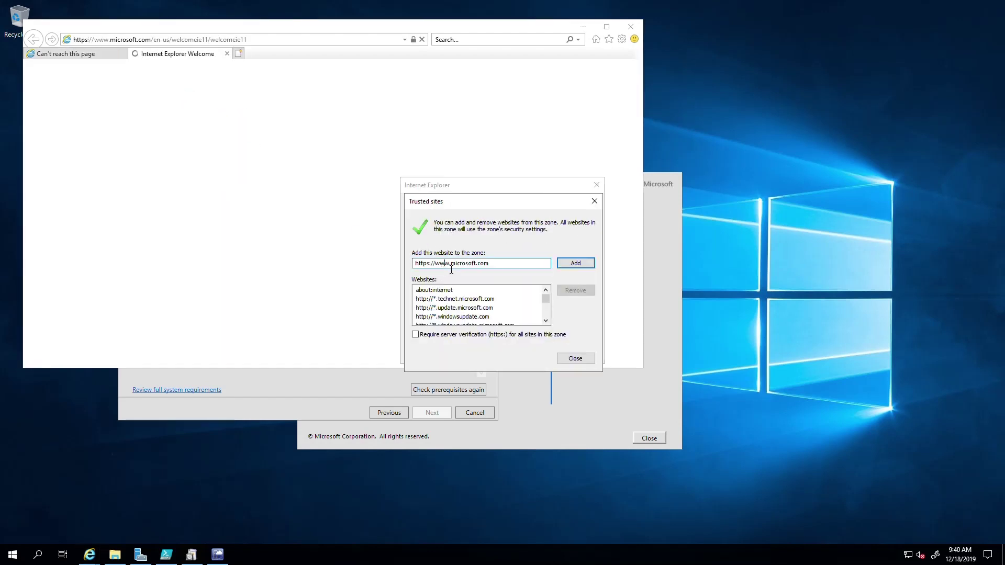
key(BackSpace)
key(BackSpace)
key(BackSpace)
text(*)
click(571, 266)
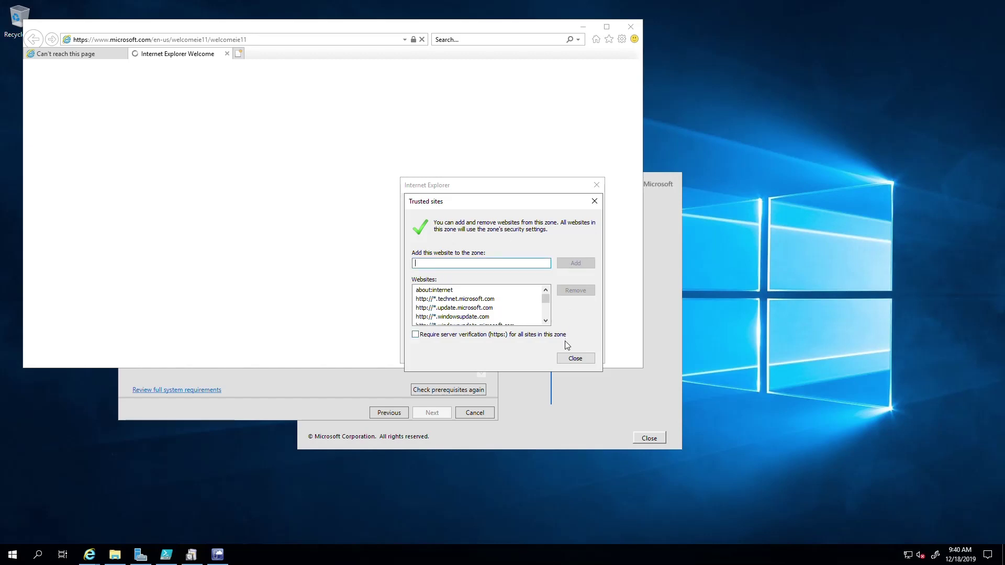
click(574, 359)
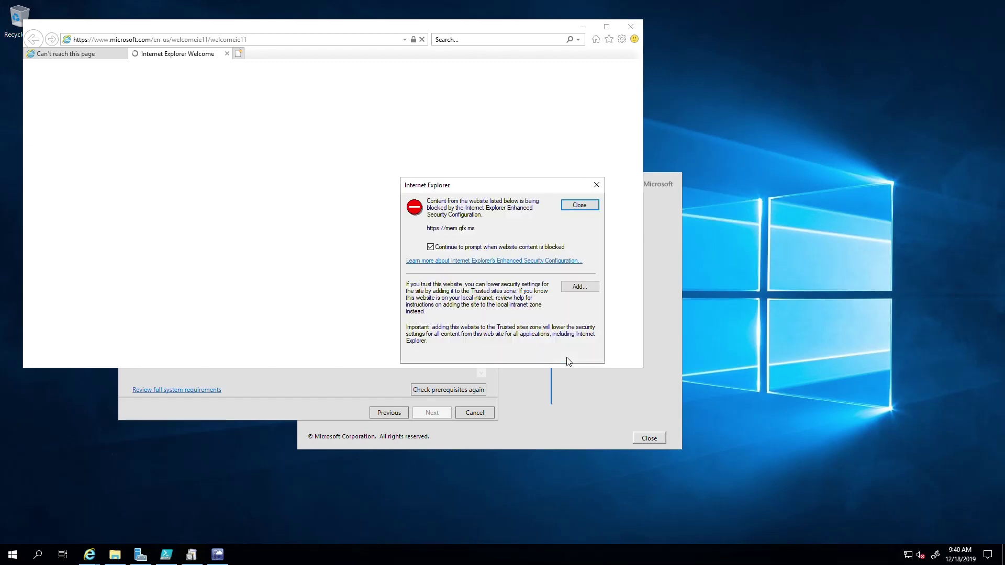
Add mem.gfx.ms, login.live.com and logincdn.msauth.net to the Trusted sites zone
click(572, 287)
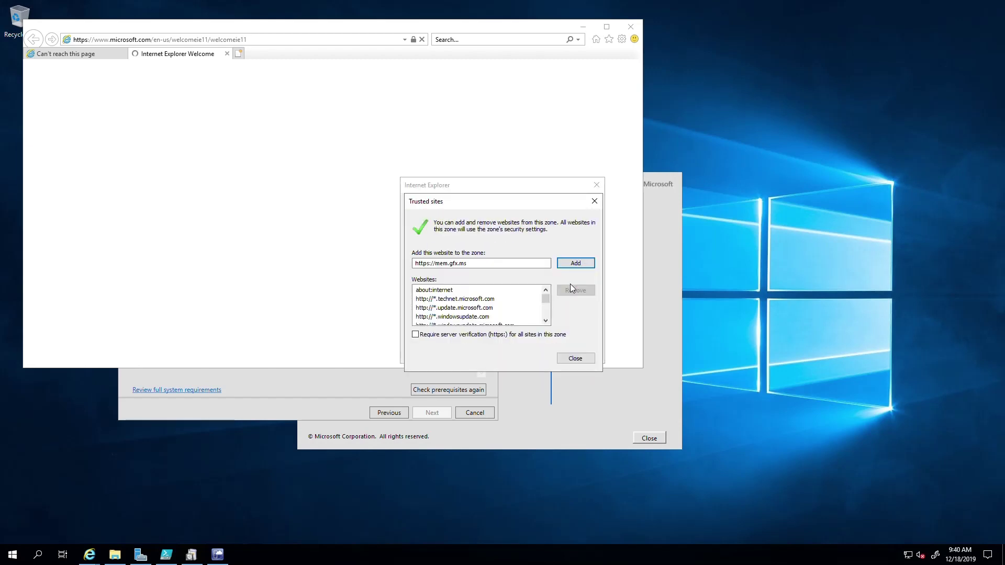
click(576, 263)
click(581, 365)
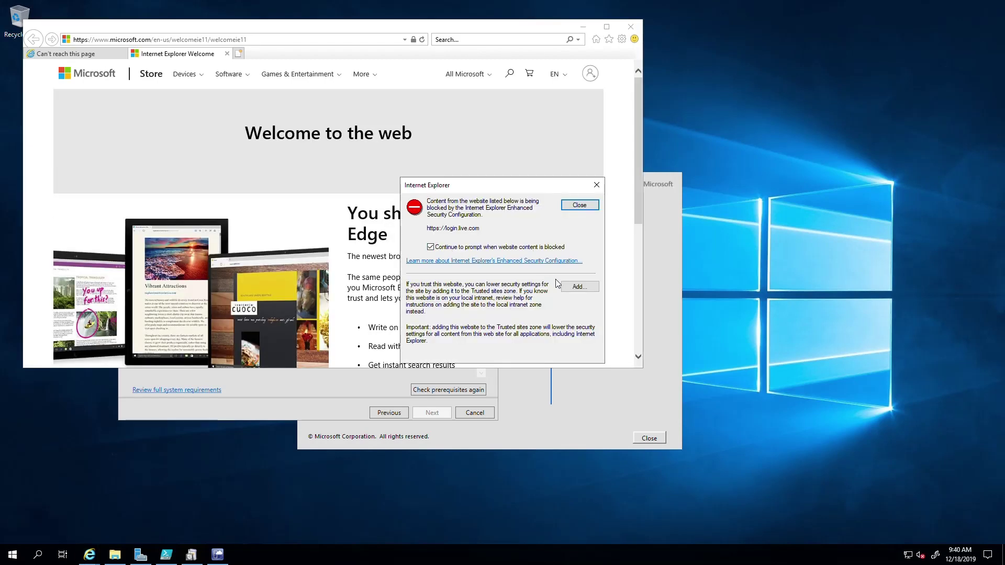
click(571, 287)
click(575, 263)
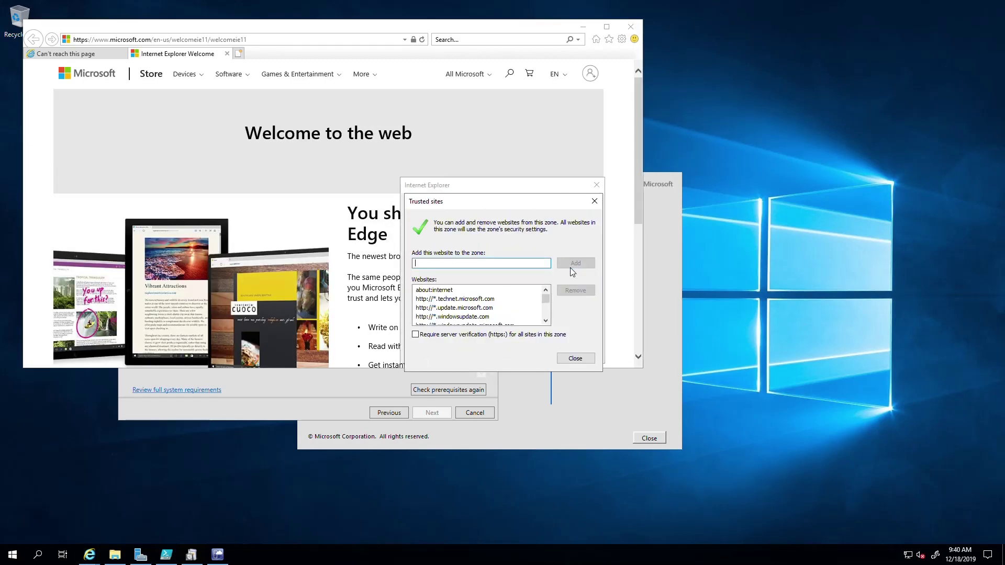
click(575, 358)
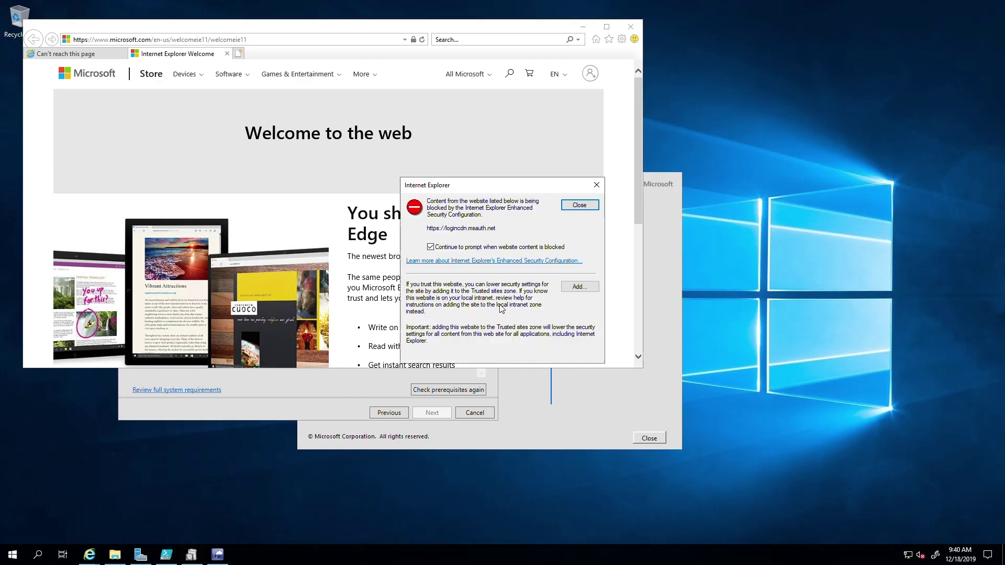
click(587, 287)
click(577, 264)
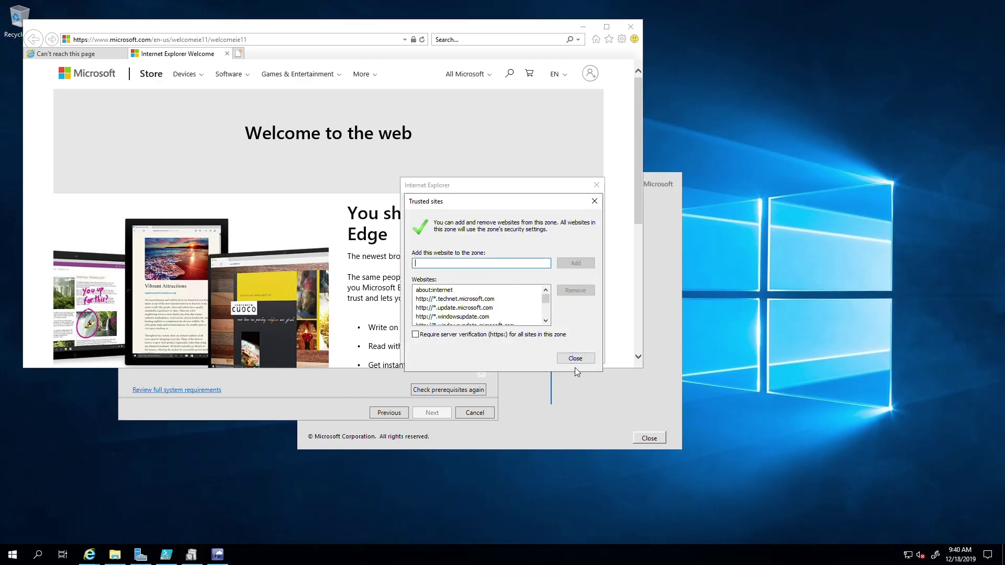
click(575, 359)
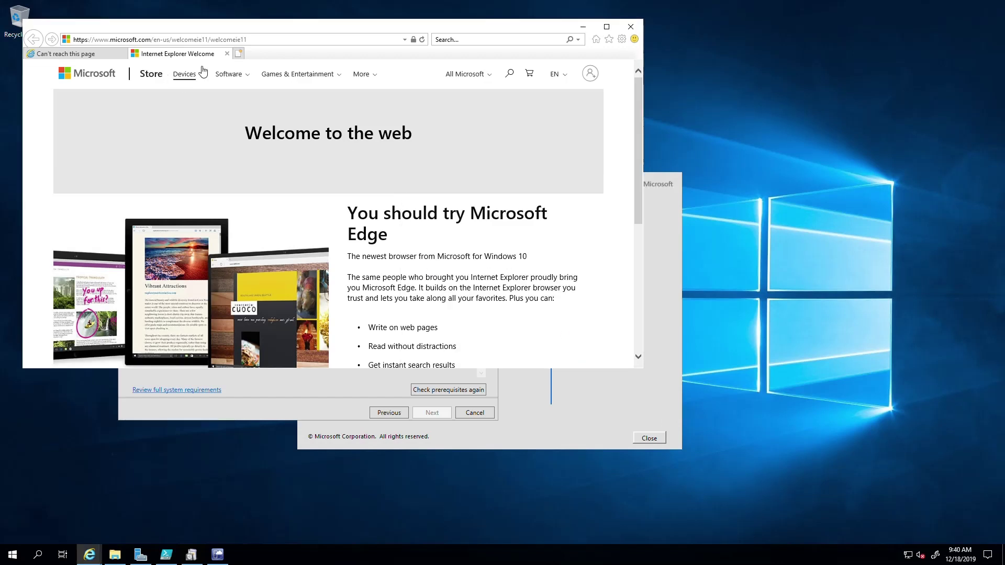
Close the Welcome tab, reload the go.microsoft.com link, and accept the secure connection alert
click(227, 54)
click(157, 39)
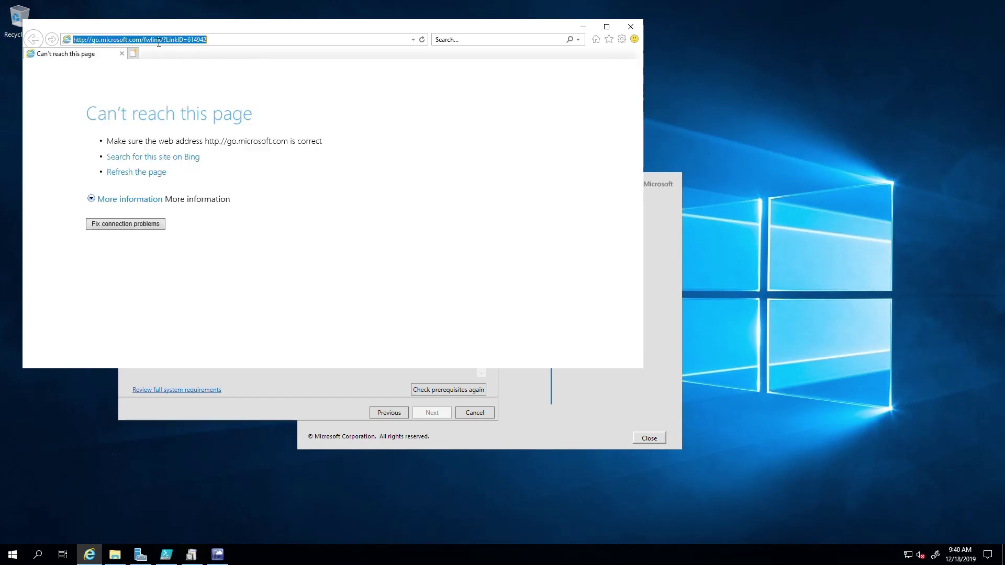
key(Return)
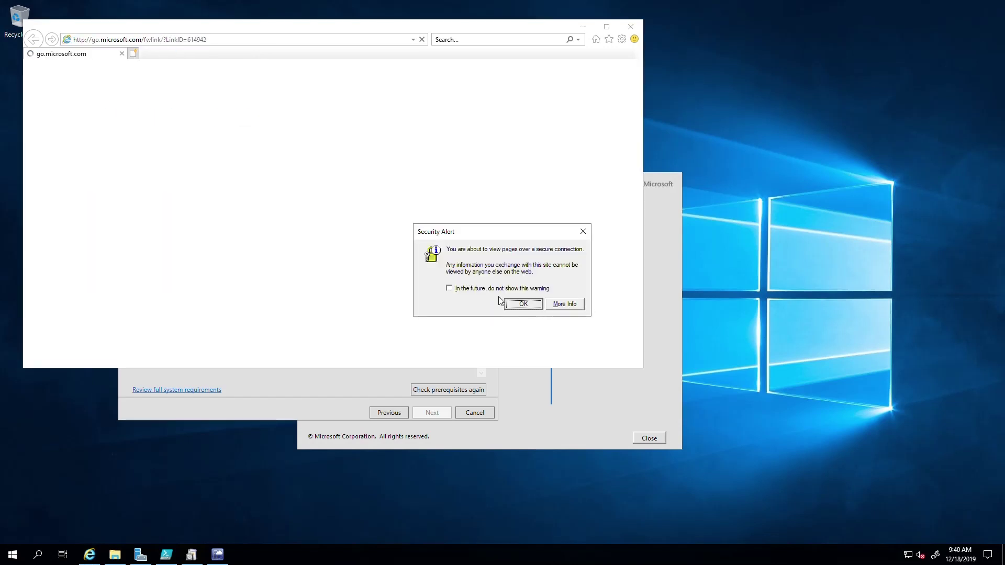
click(519, 306)
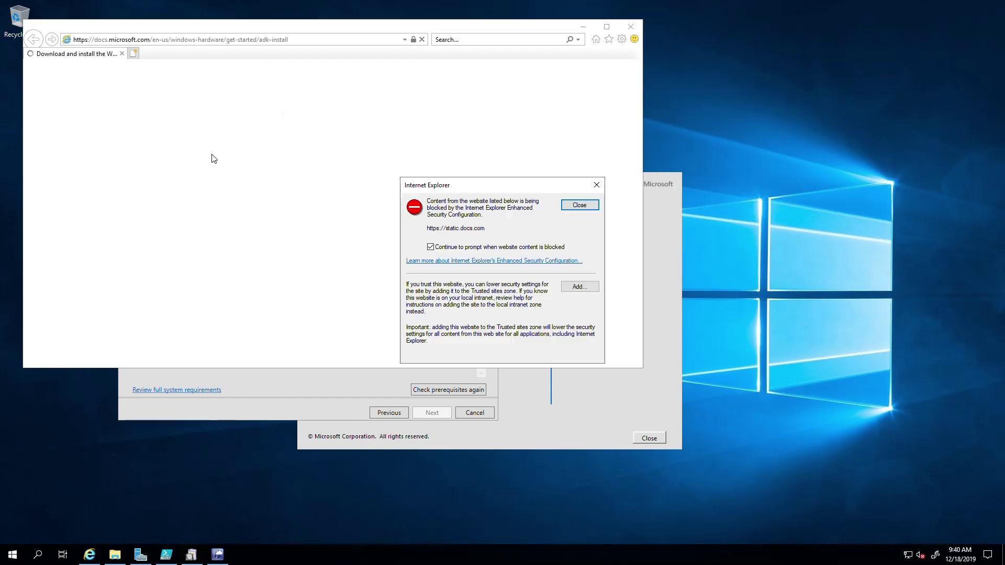
Add static.docs.com and ajax.aspnetcdn.com to the Trusted sites zone
click(576, 291)
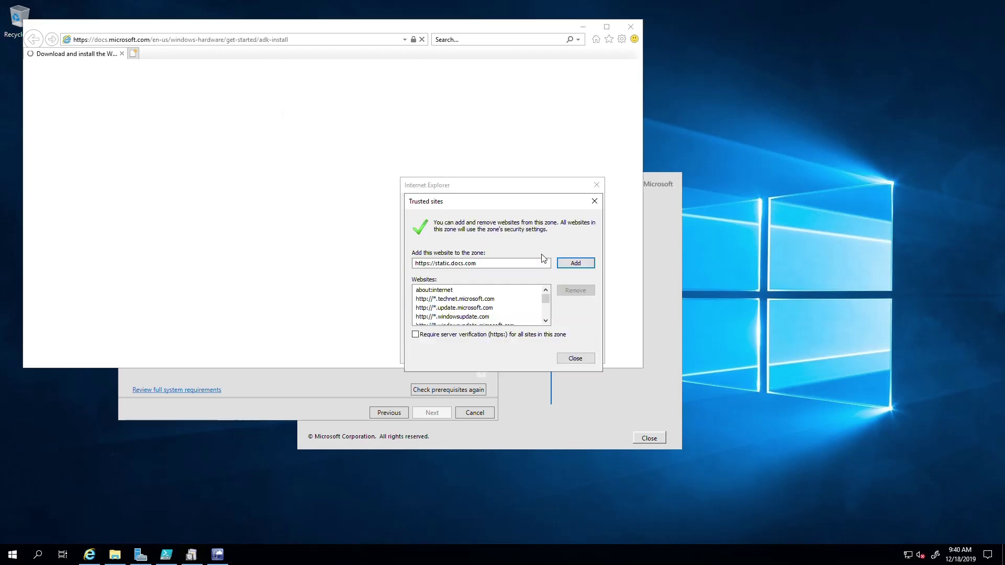
click(575, 262)
click(575, 358)
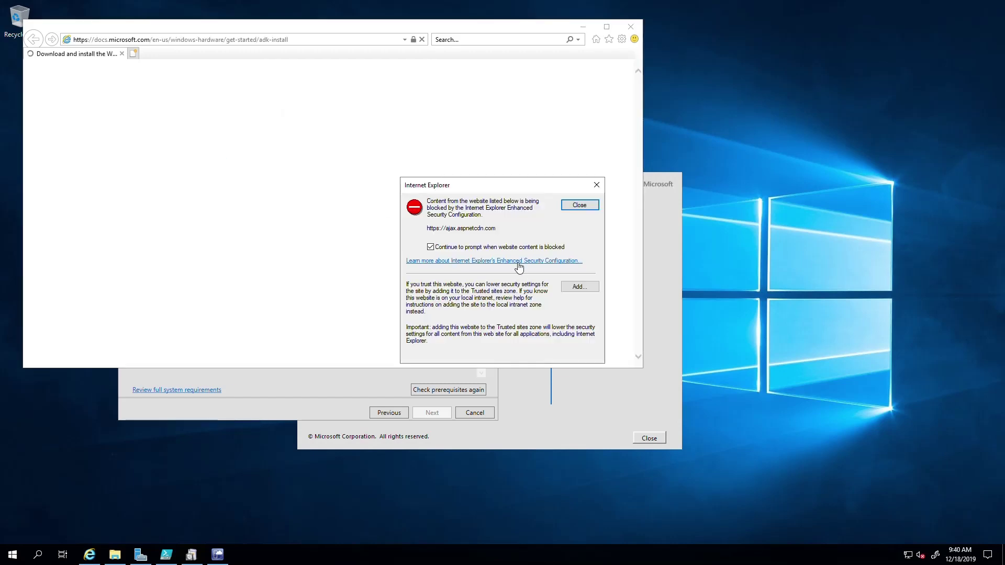
click(578, 289)
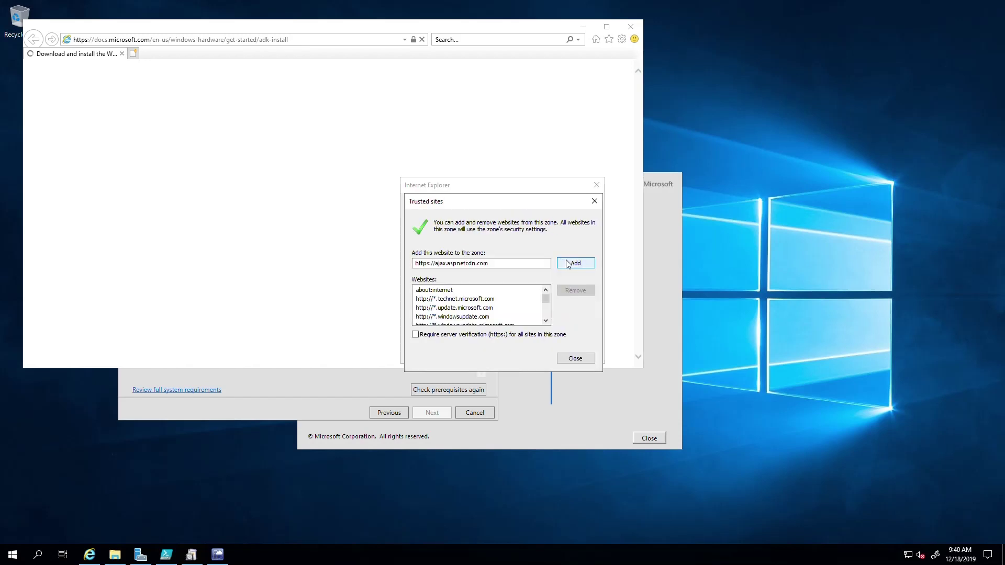
click(566, 262)
click(574, 359)
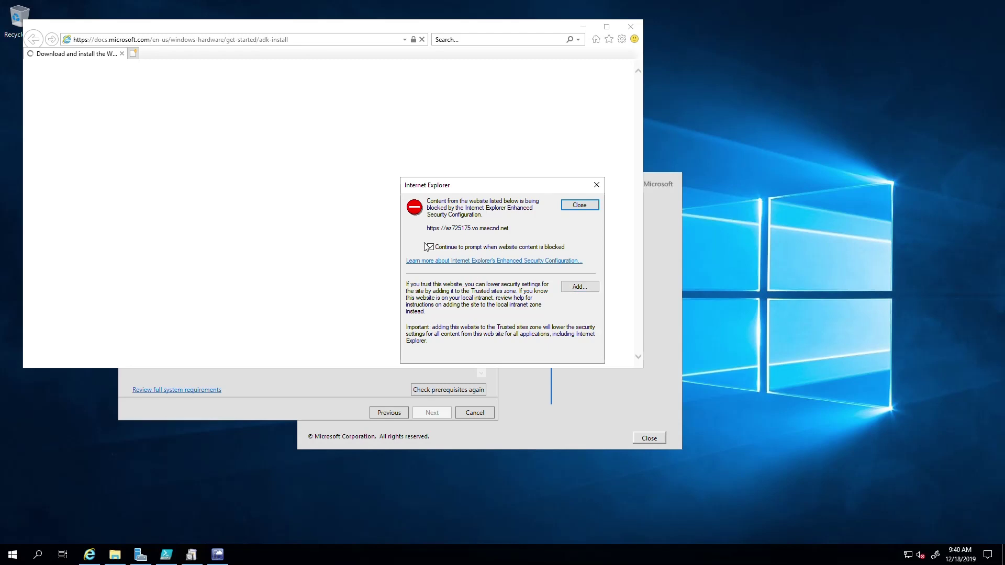
In Server Manager's Local Server page, set IE Enhanced Security Configuration to Off for Administrators
click(140, 554)
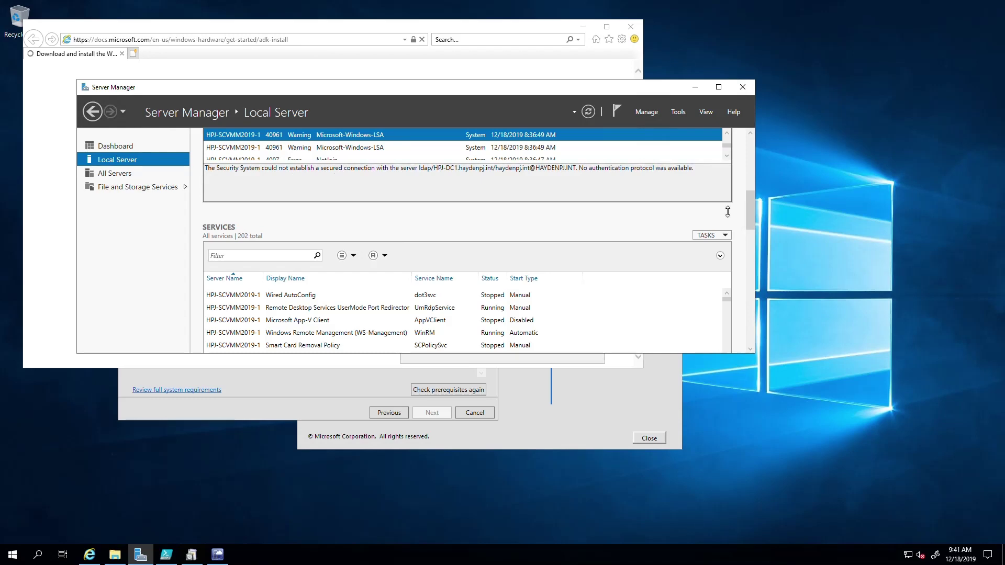
scroll(749, 216, down, 2)
scroll(749, 216, up, 5)
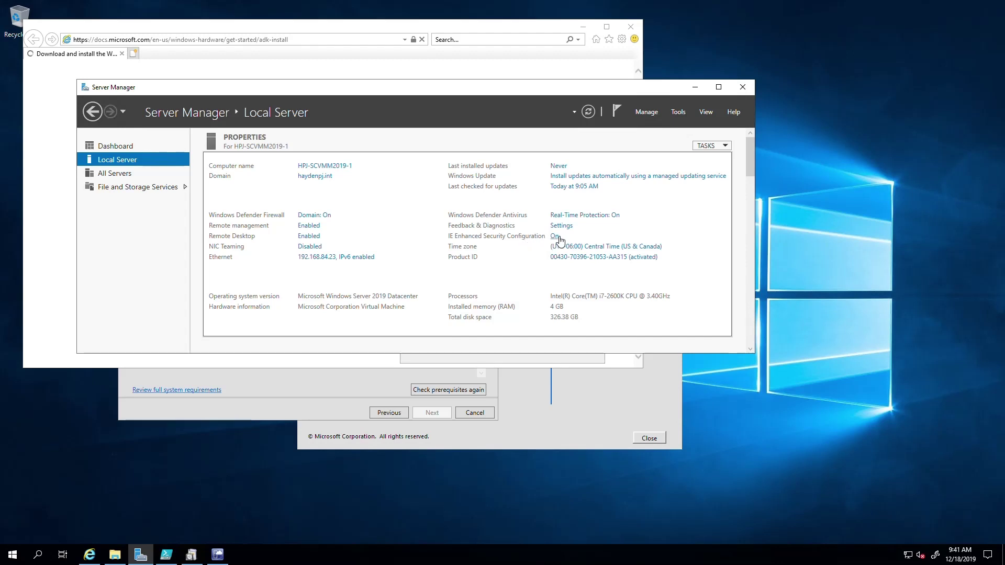
click(555, 237)
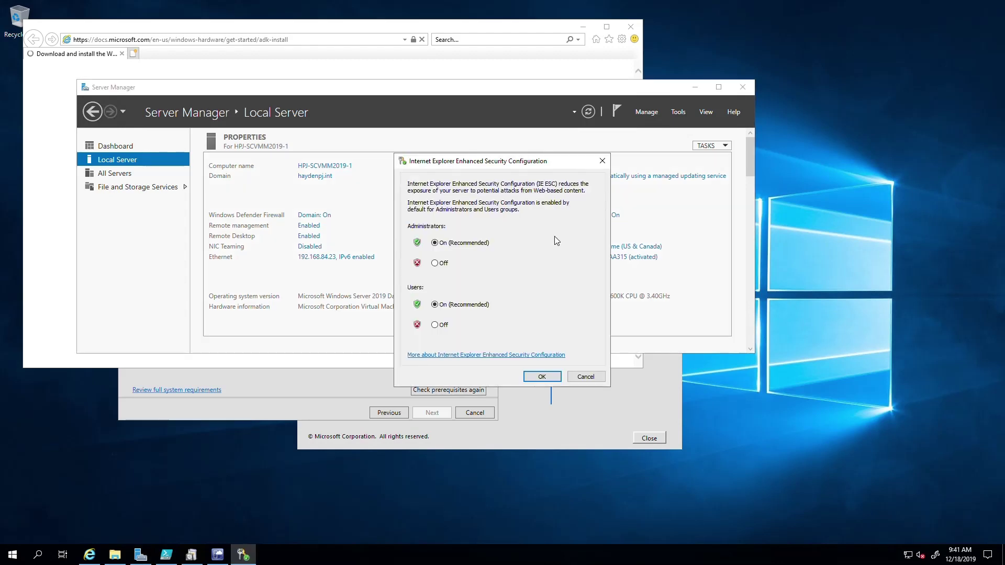
click(444, 264)
click(542, 377)
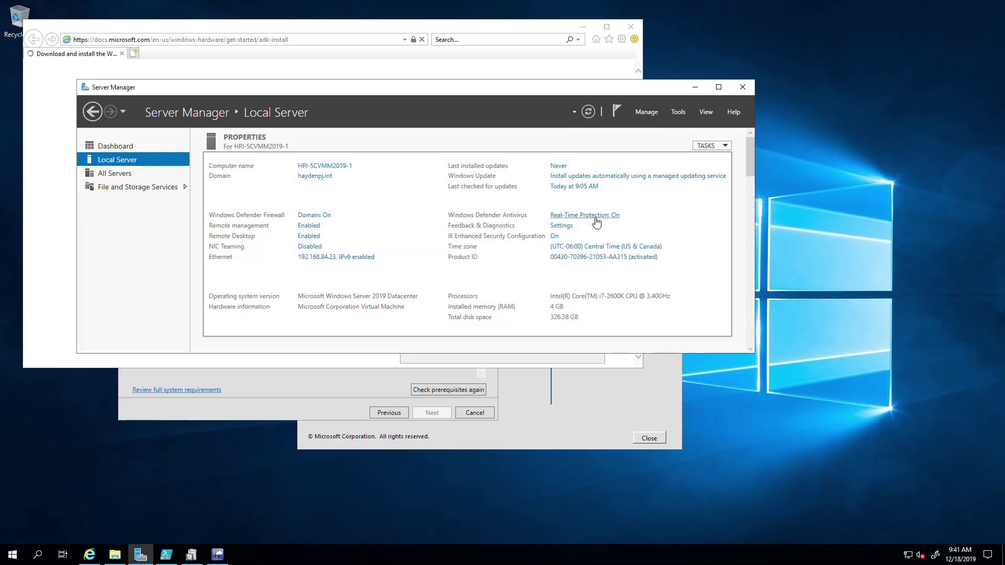
click(695, 86)
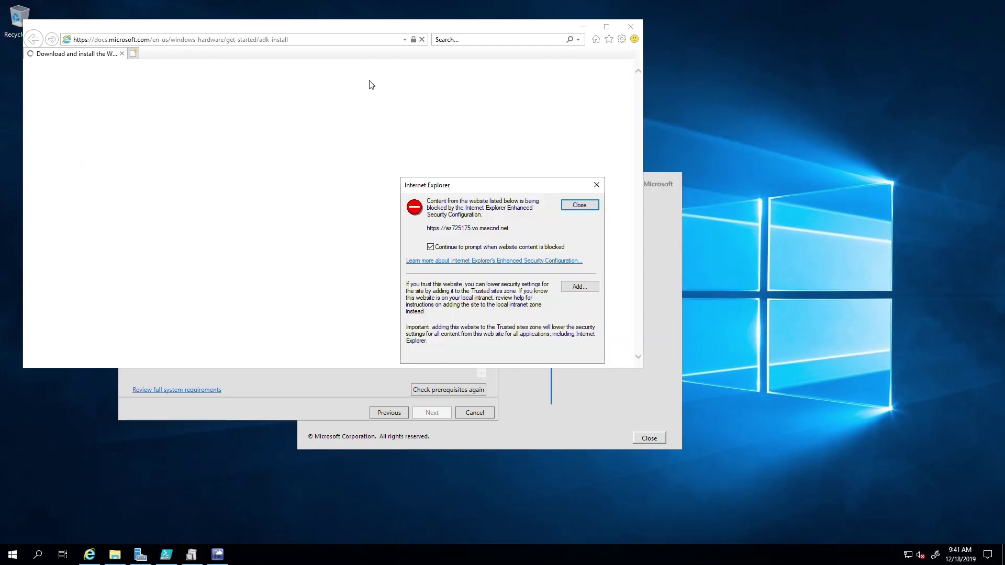
Dismiss the speedcurve and google-analytics blocked-content warnings and stop further prompts
click(596, 185)
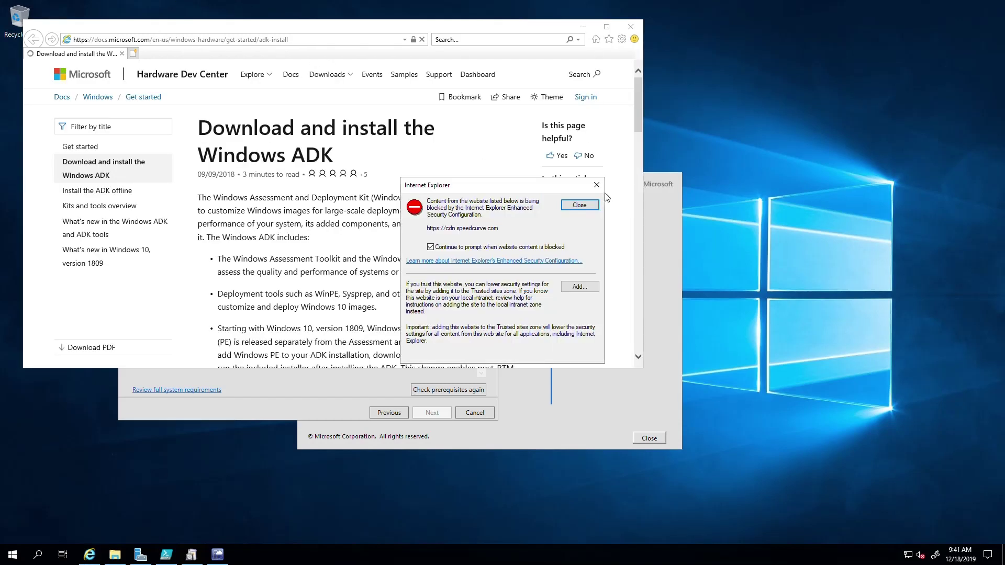
click(599, 187)
click(487, 247)
click(596, 184)
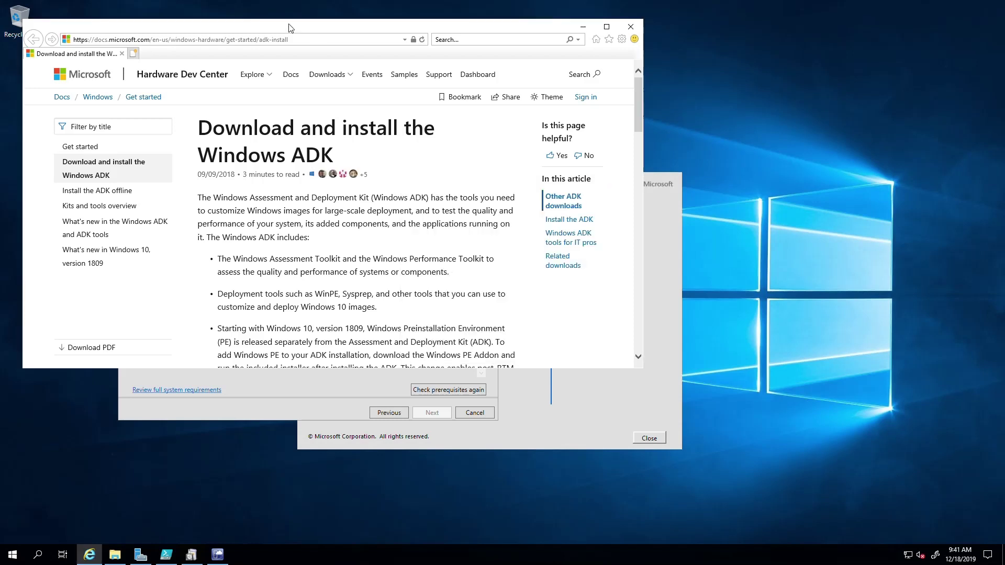
Copy the ADK page's web address and close Internet Explorer
click(244, 39)
right_click(233, 47)
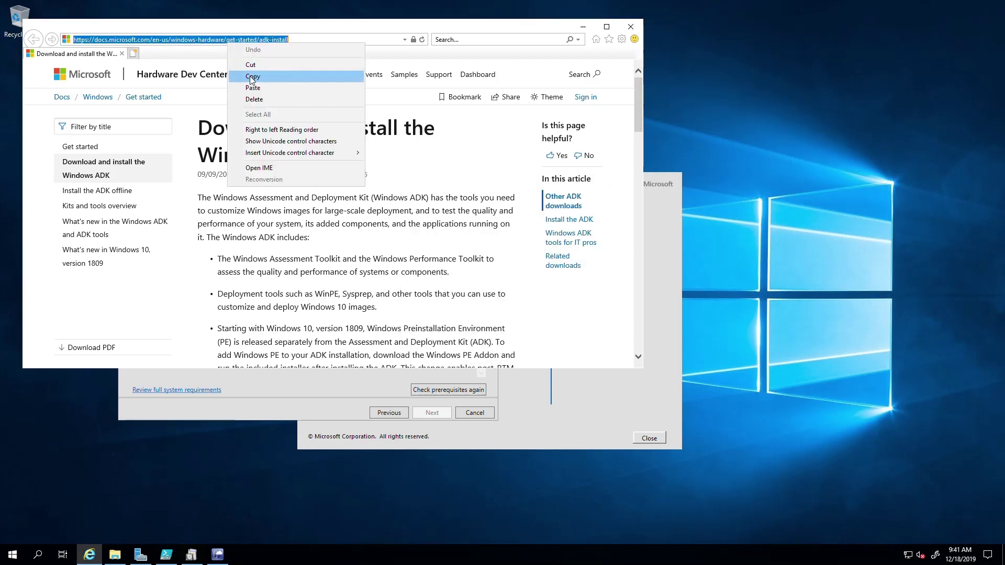
click(253, 79)
click(630, 29)
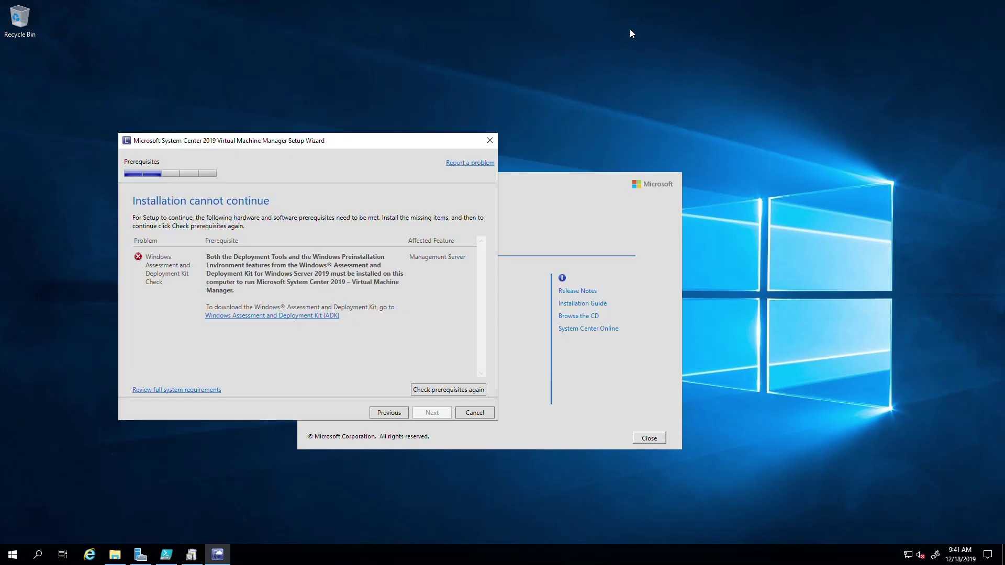
Relaunch Internet Explorer and open the pasted ADK page address
click(89, 554)
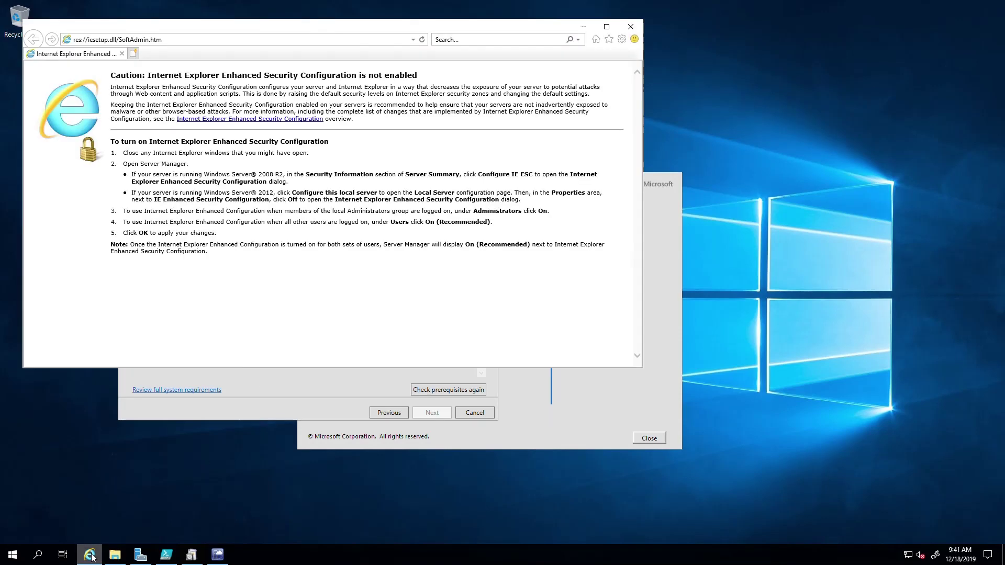
click(149, 44)
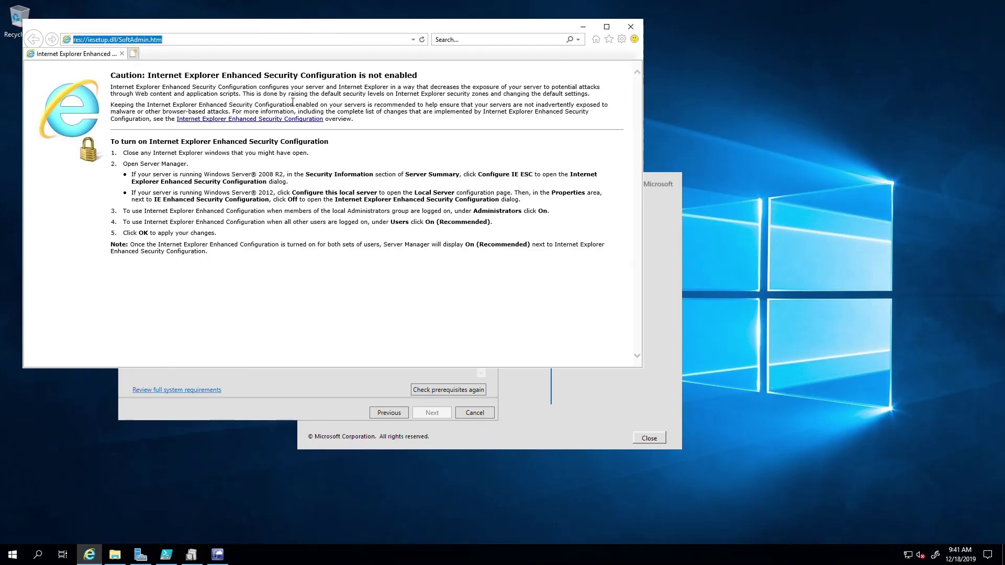
drag(222, 76, 417, 76)
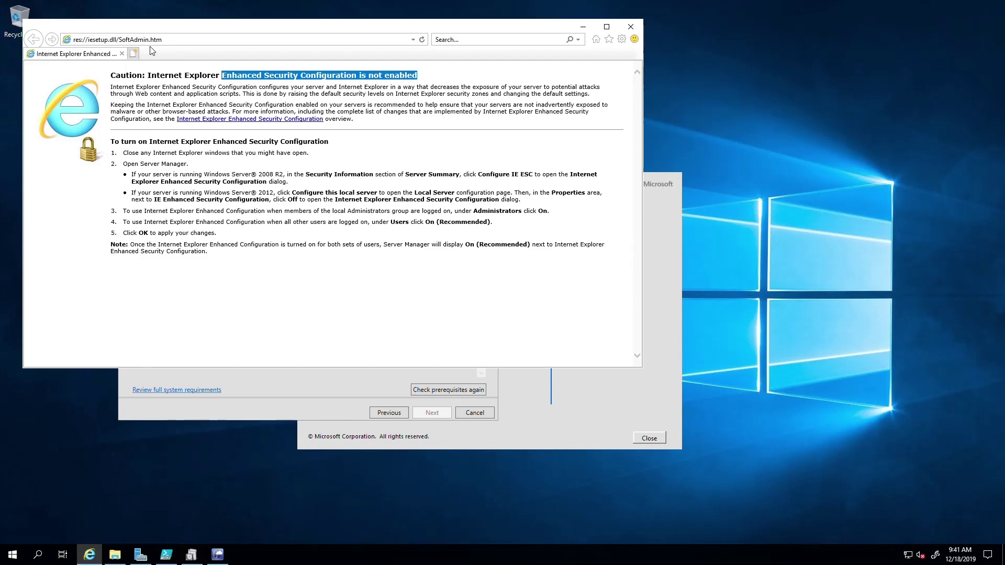
click(167, 45)
key(ctrl+v)
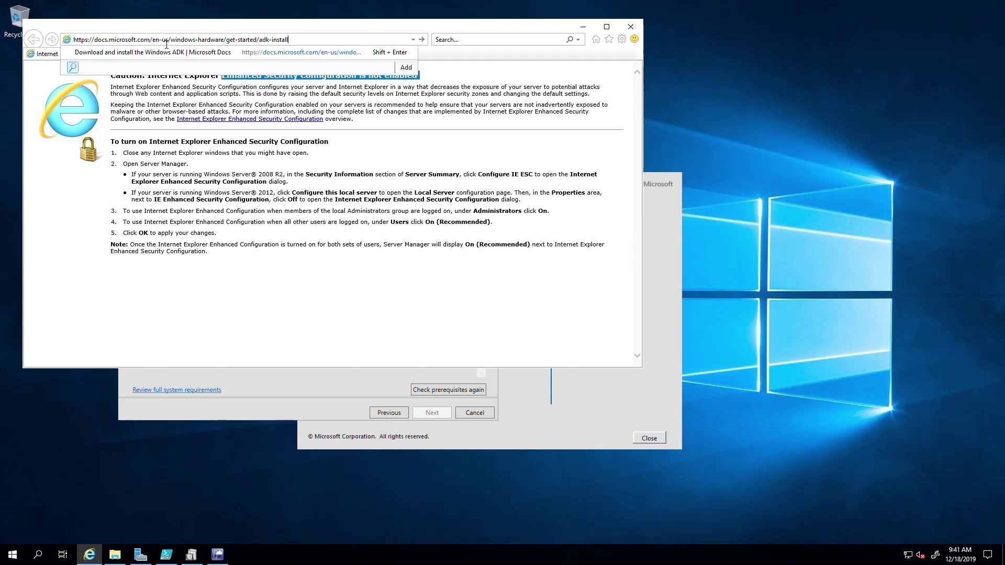
key(Return)
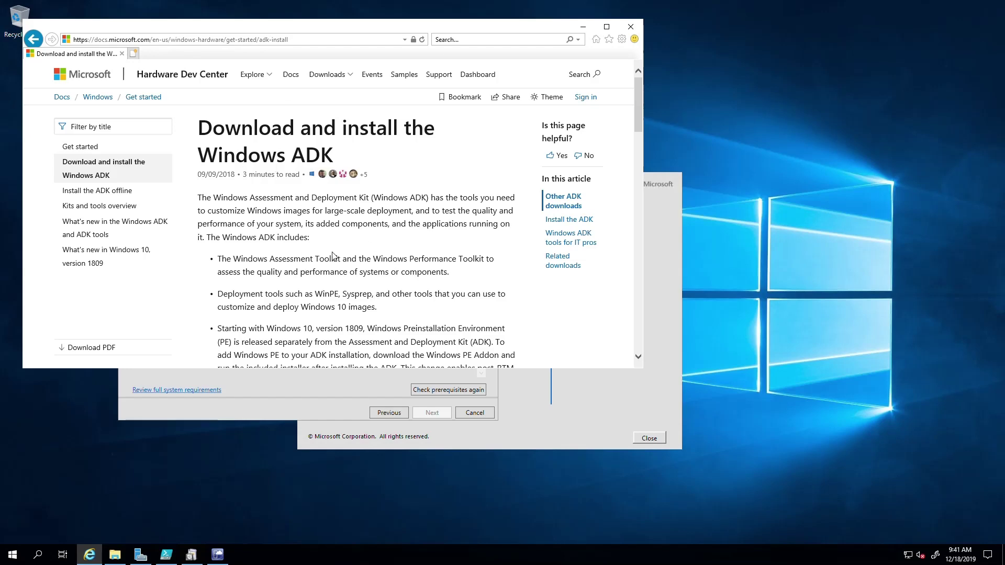
Download the Windows ADK for Windows 10, version 1903 and run adksetup.exe
scroll(333, 257, down, 2)
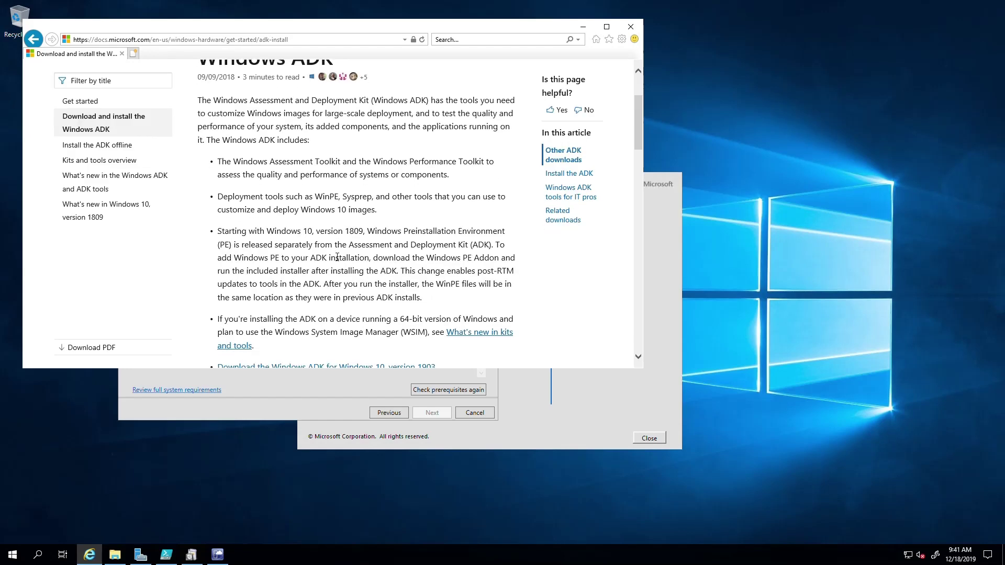
scroll(337, 257, down, 3)
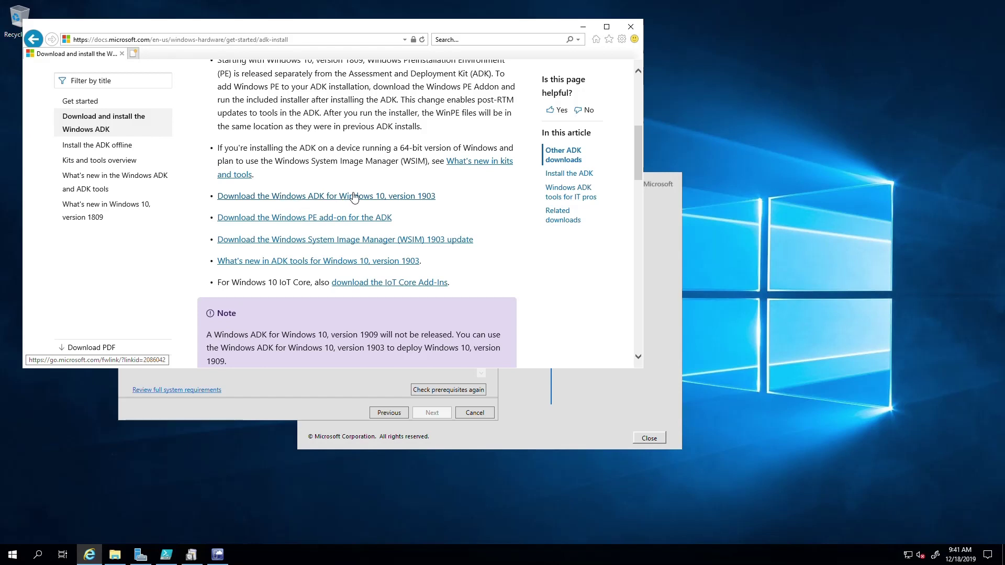
click(313, 197)
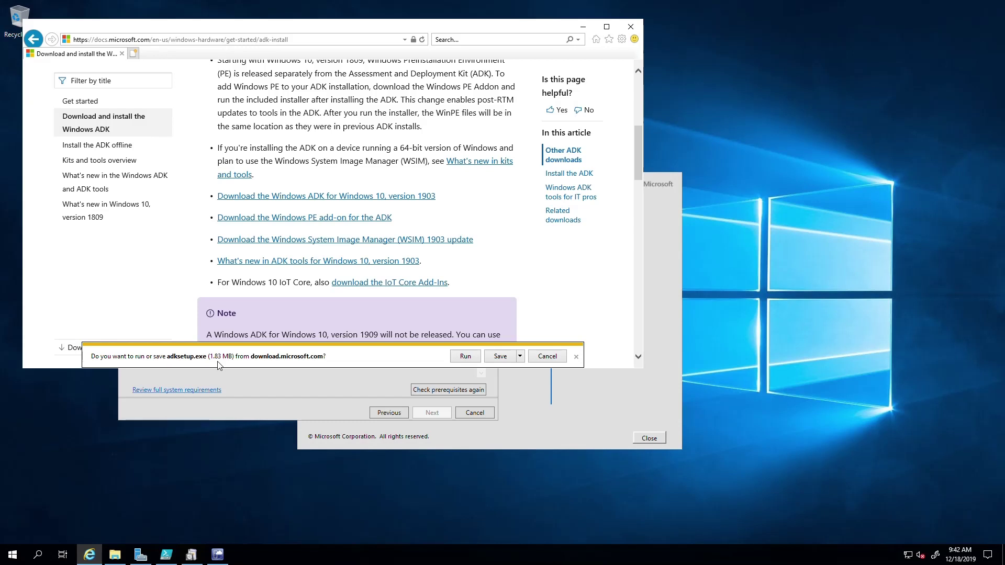
scroll(444, 273, down, 3)
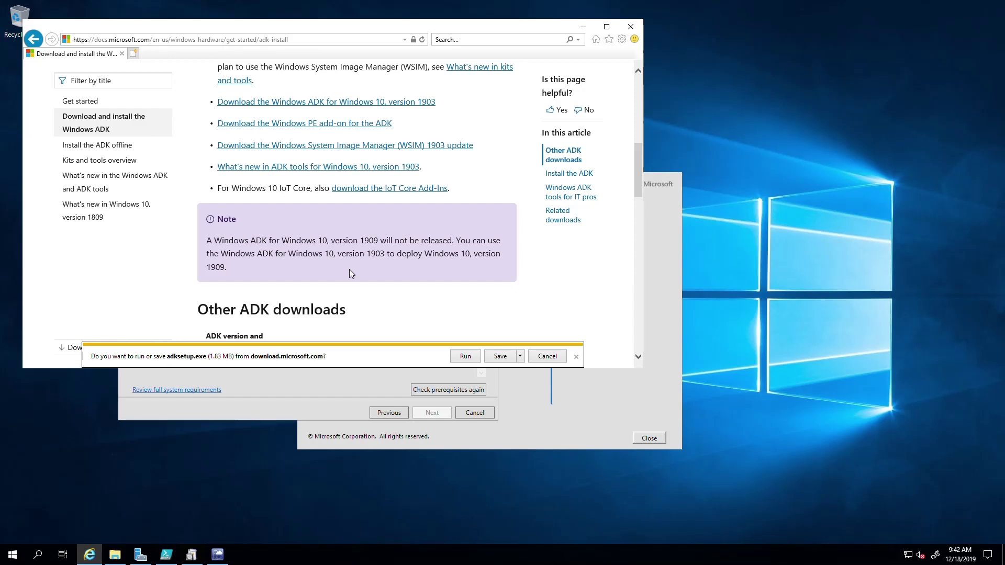
click(459, 358)
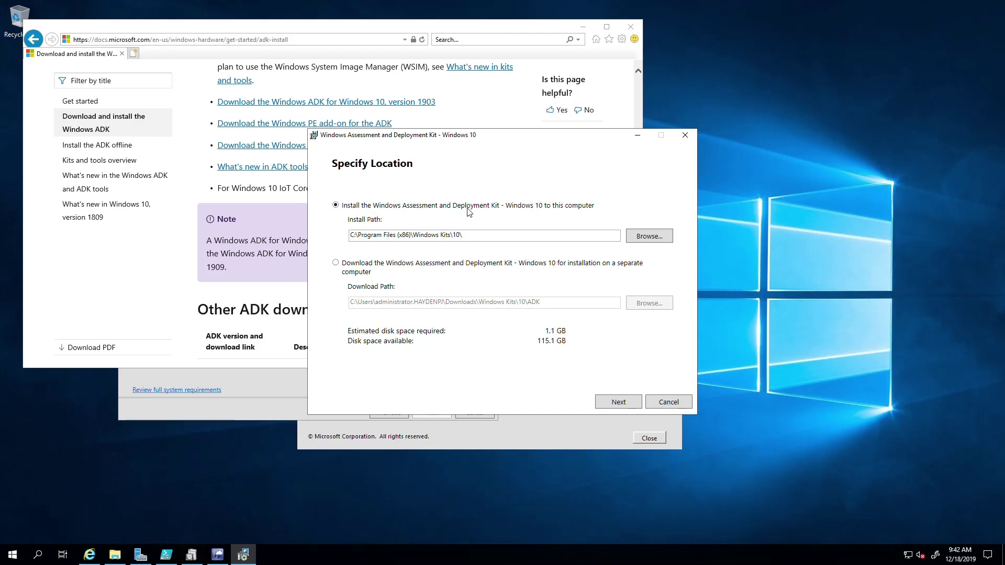
Download the full ADK for separate-computer installation, with usage data off and licence accepted, then close
click(365, 273)
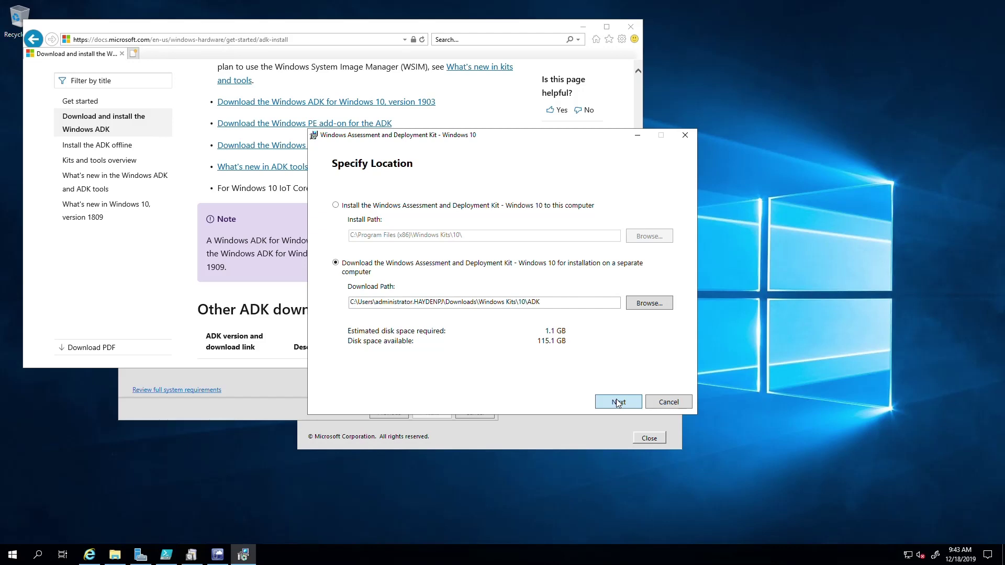
click(618, 402)
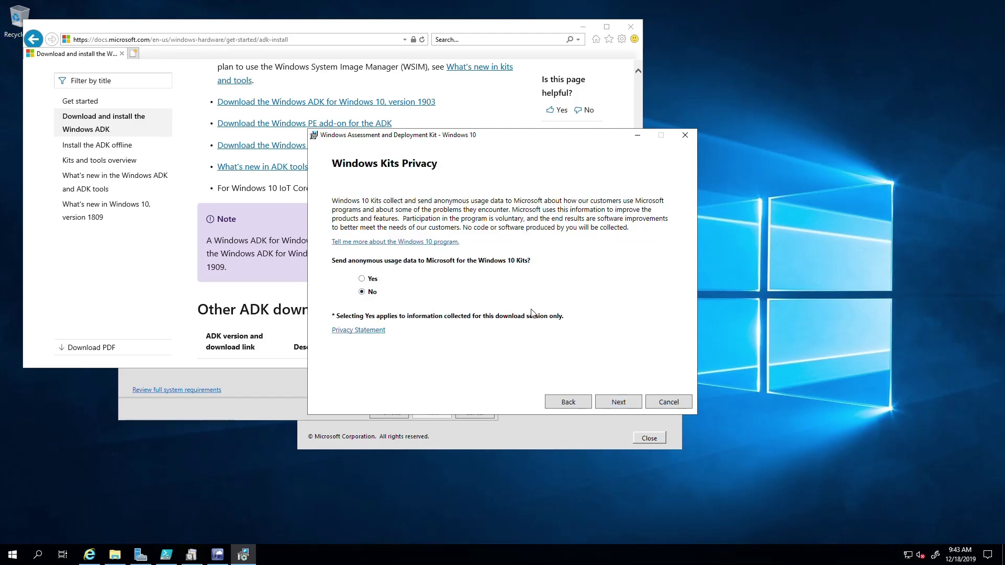
click(617, 403)
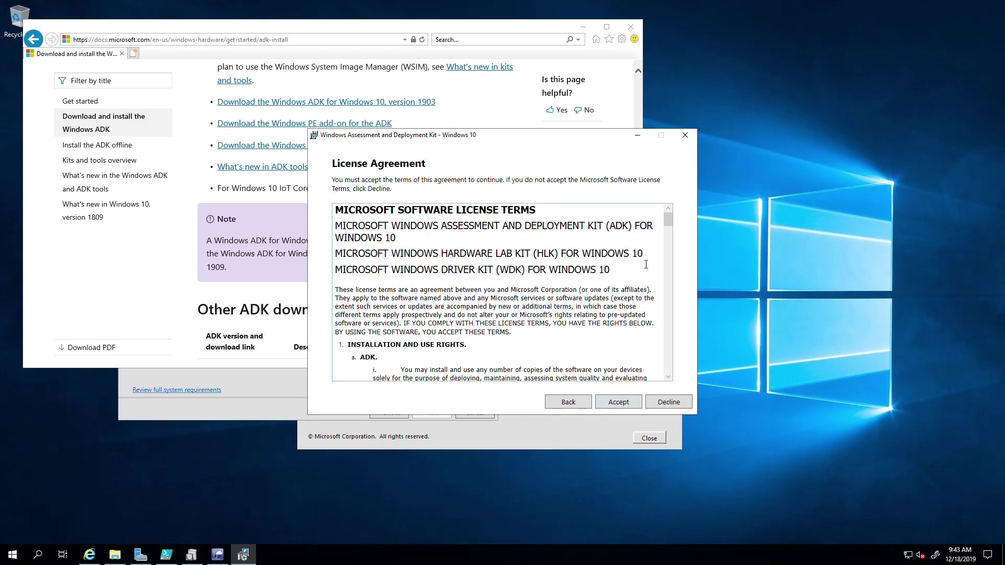
drag(671, 221, 673, 382)
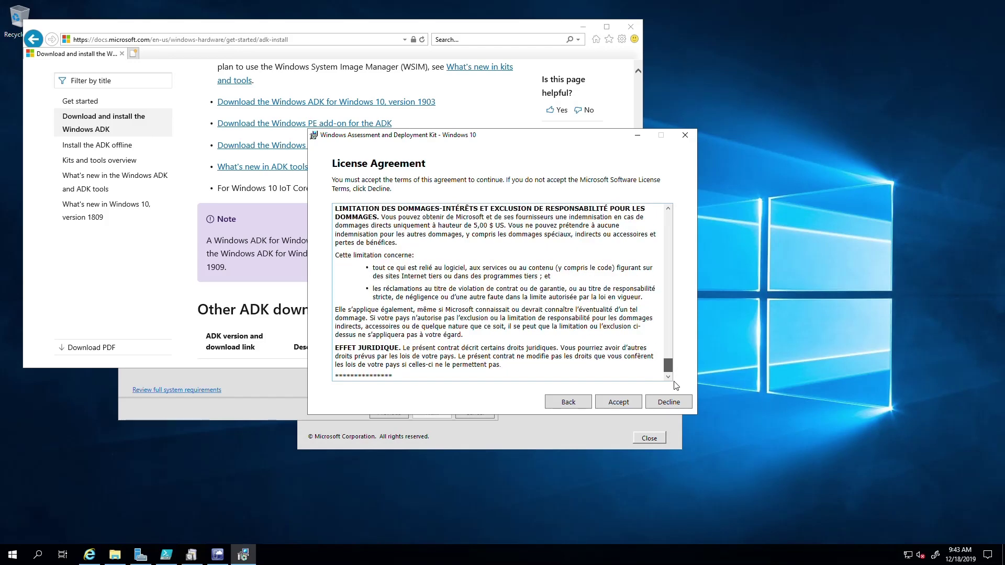
click(617, 402)
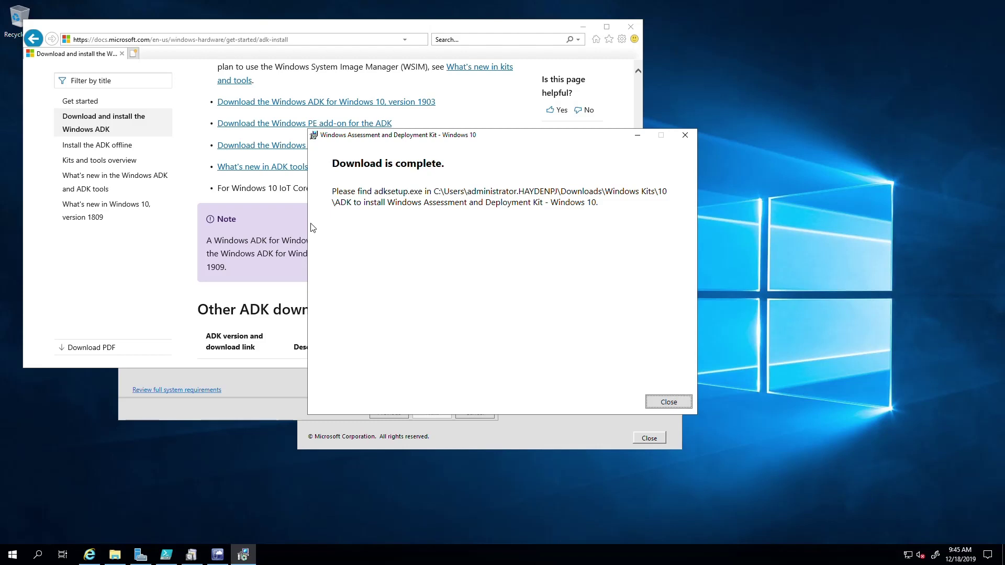
click(662, 402)
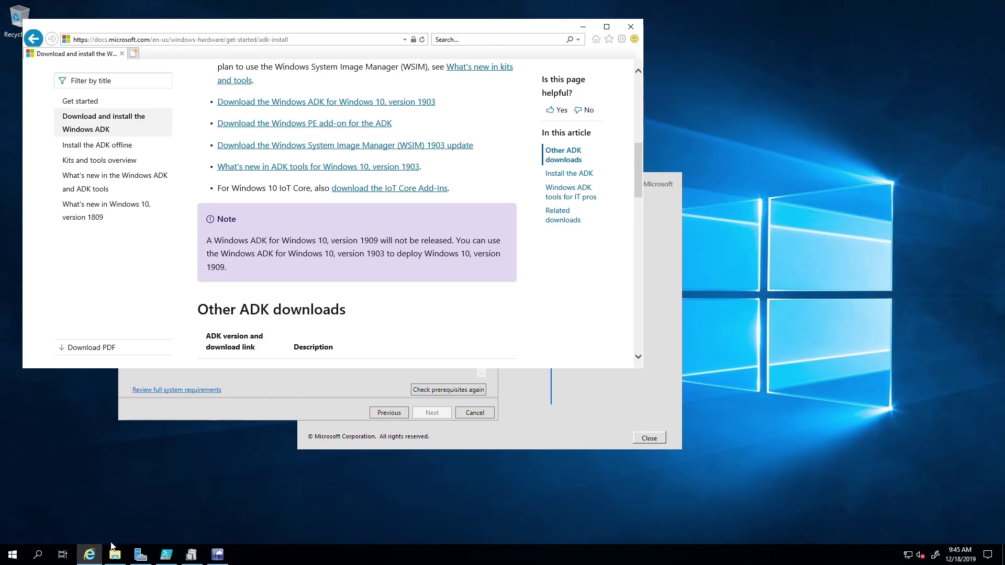
Browse to Downloads\Windows Kits\10\ADK in File Explorer and launch adksetup
click(113, 552)
click(321, 220)
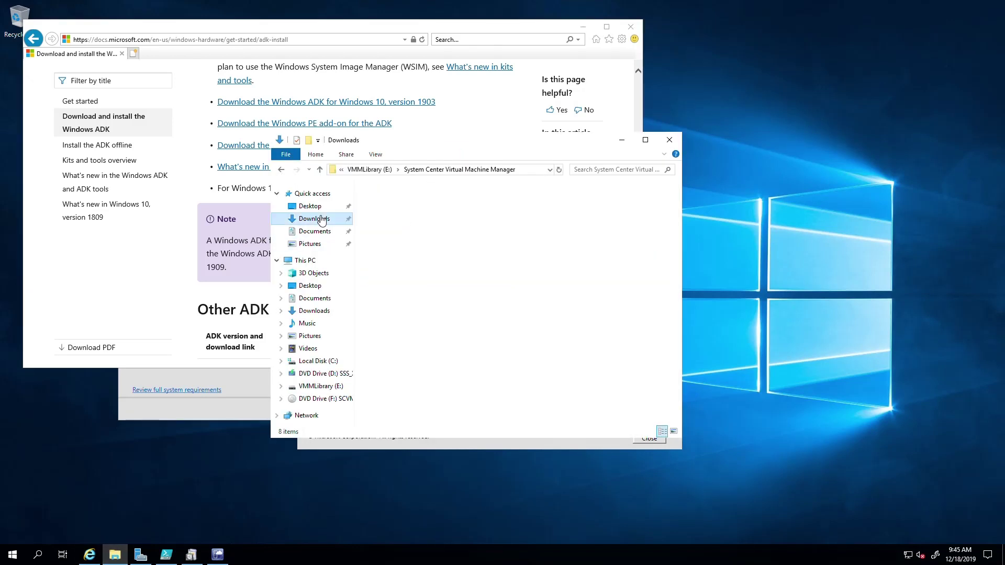
double_click(393, 203)
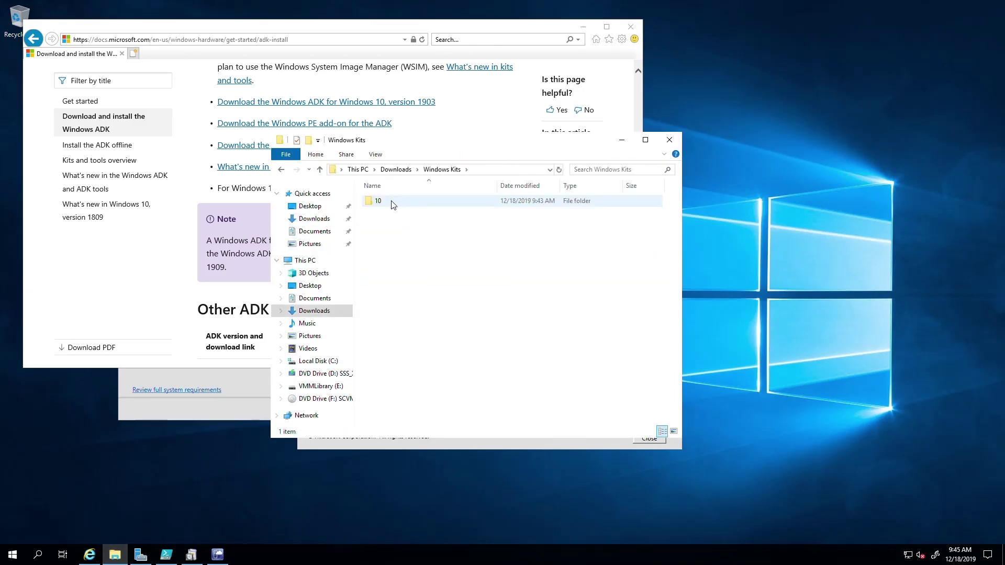
double_click(393, 203)
double_click(393, 204)
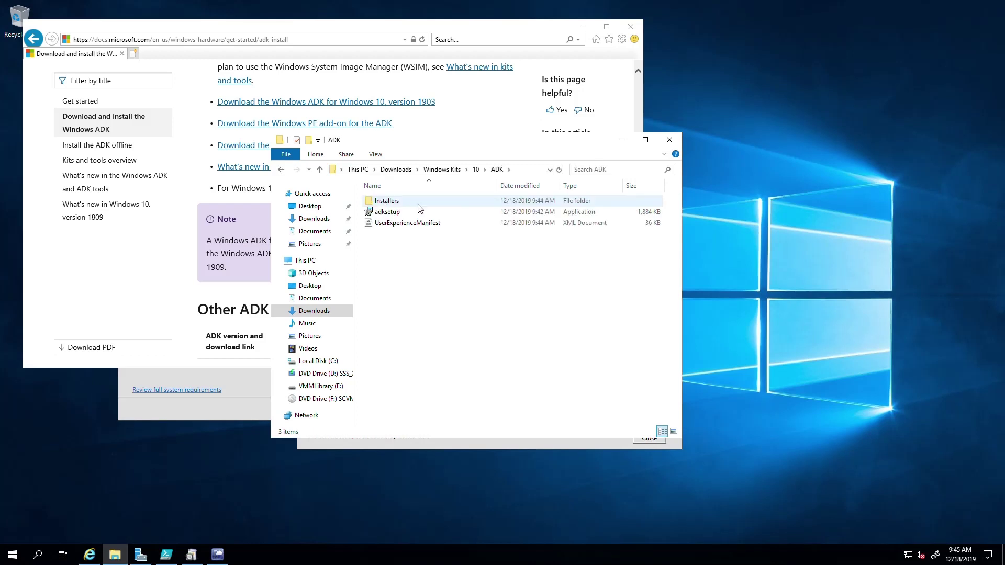
double_click(382, 213)
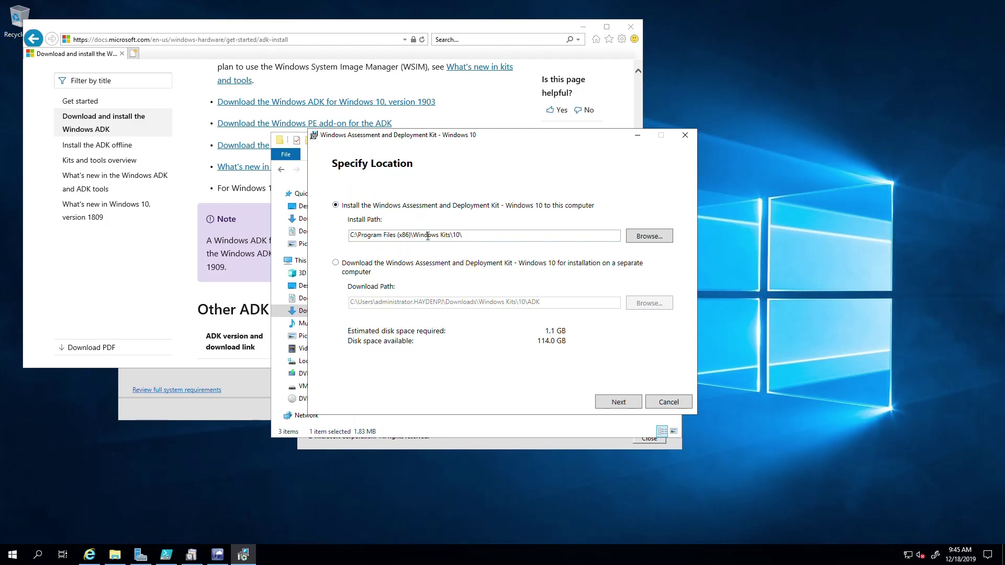
Keep the default install path, choose No for usage data, and accept the licence agreement
click(608, 404)
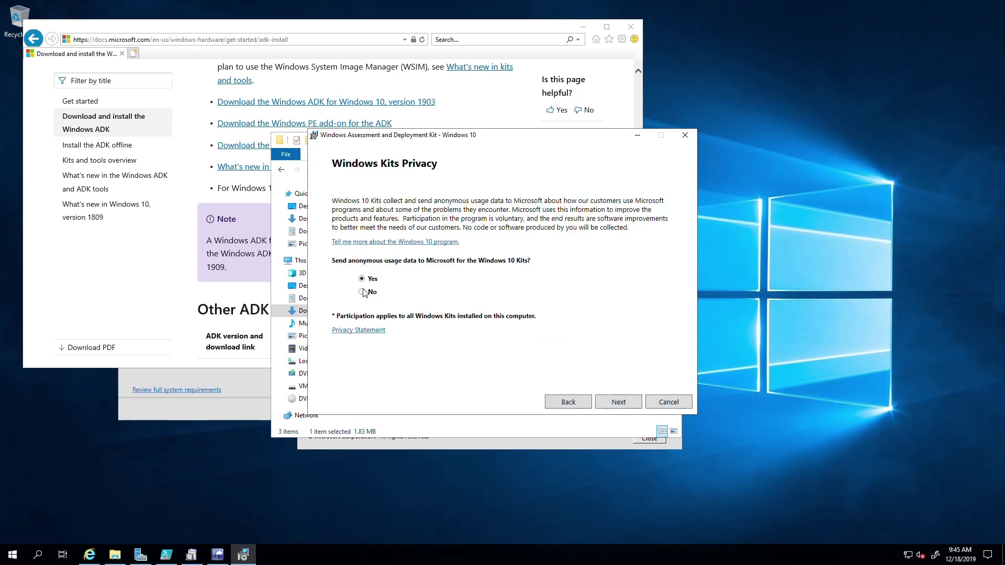
click(609, 402)
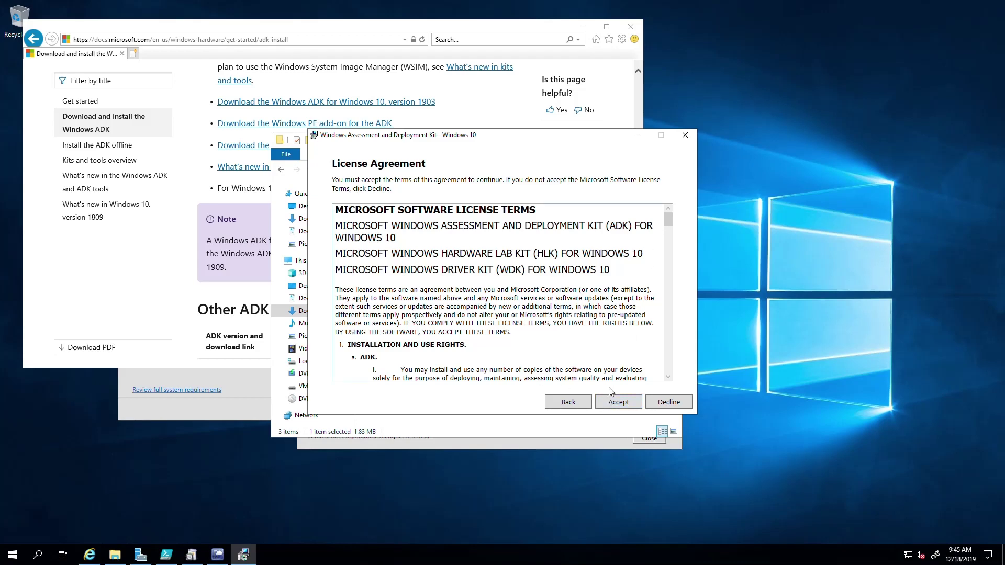
click(618, 403)
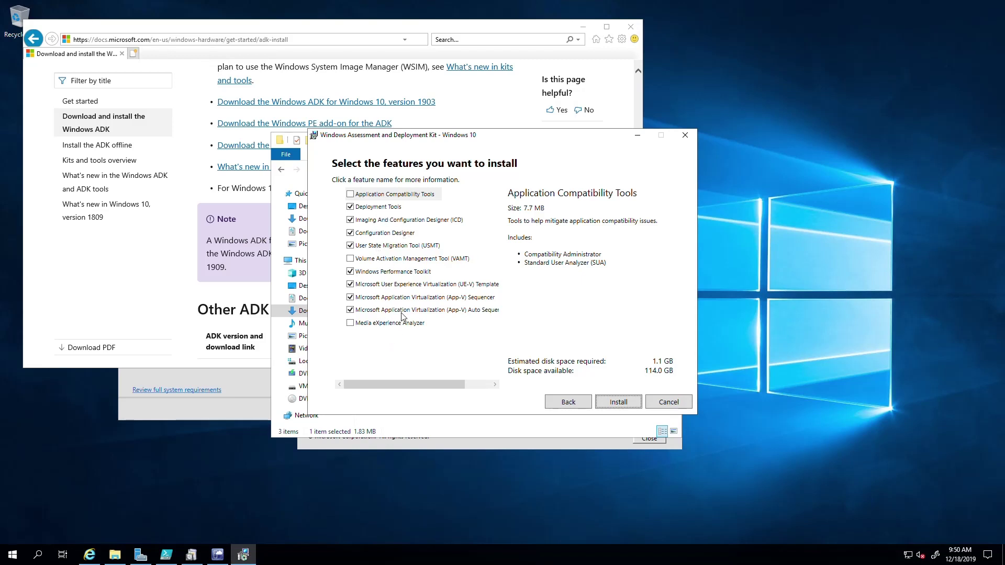
Review the descriptions of Deployment Tools, ICD, Configuration Designer, USMT, Performance Toolkit and UE-V
click(369, 209)
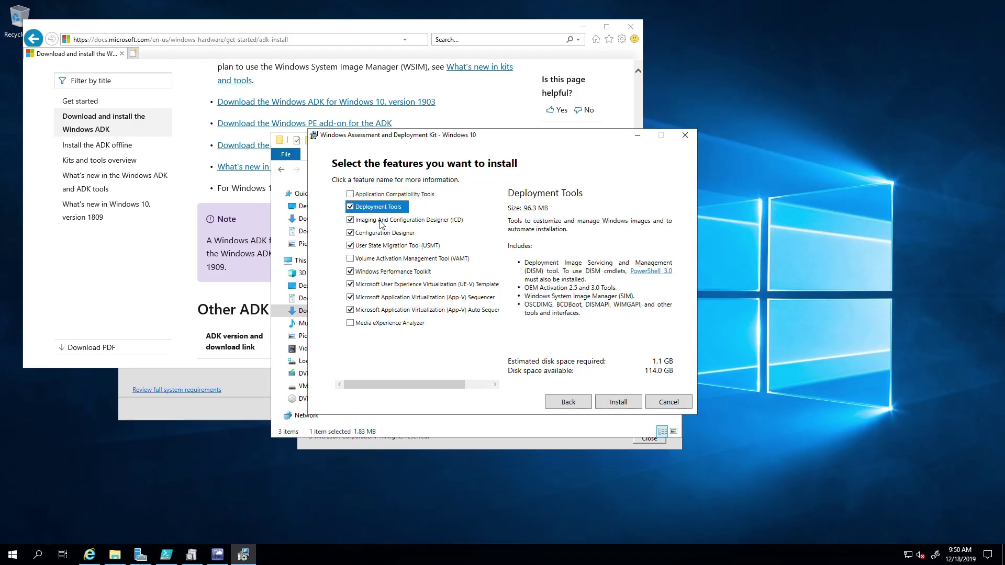
click(380, 220)
click(389, 236)
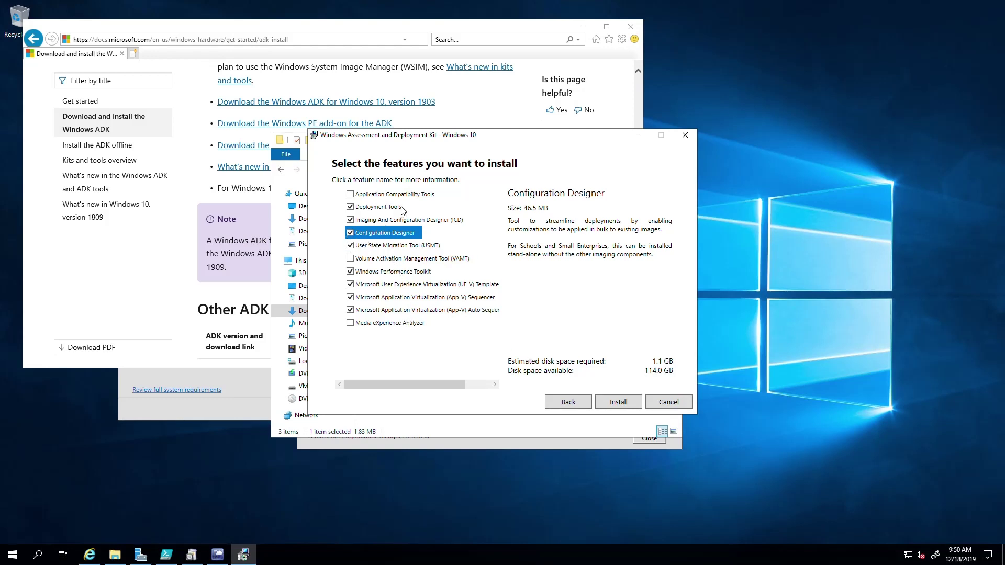
click(393, 220)
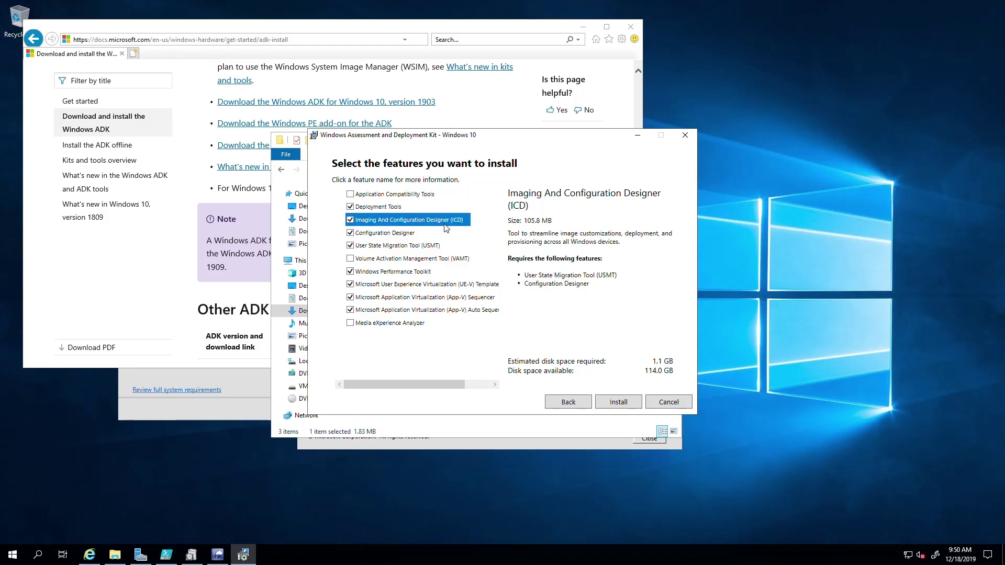
click(406, 234)
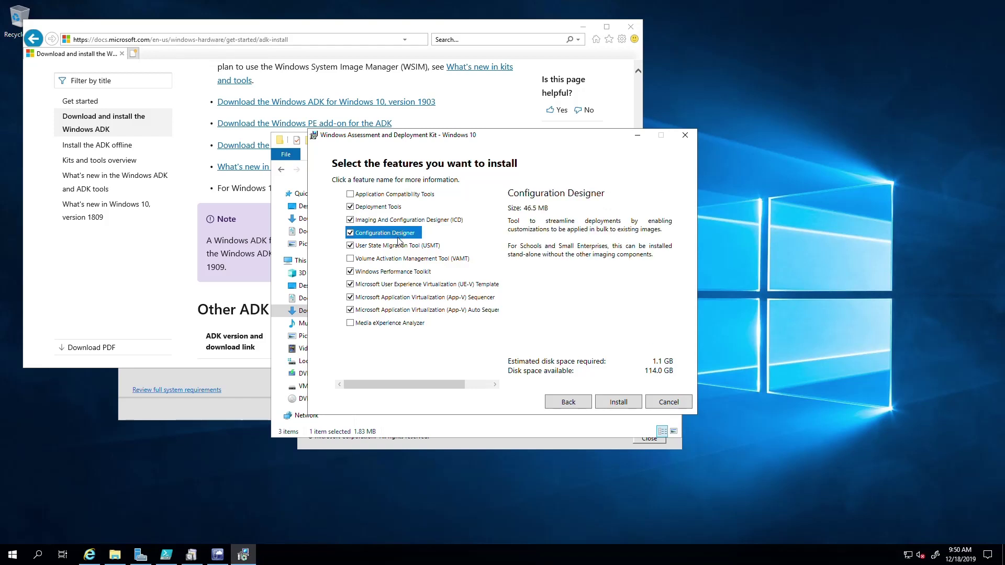
click(396, 246)
click(401, 271)
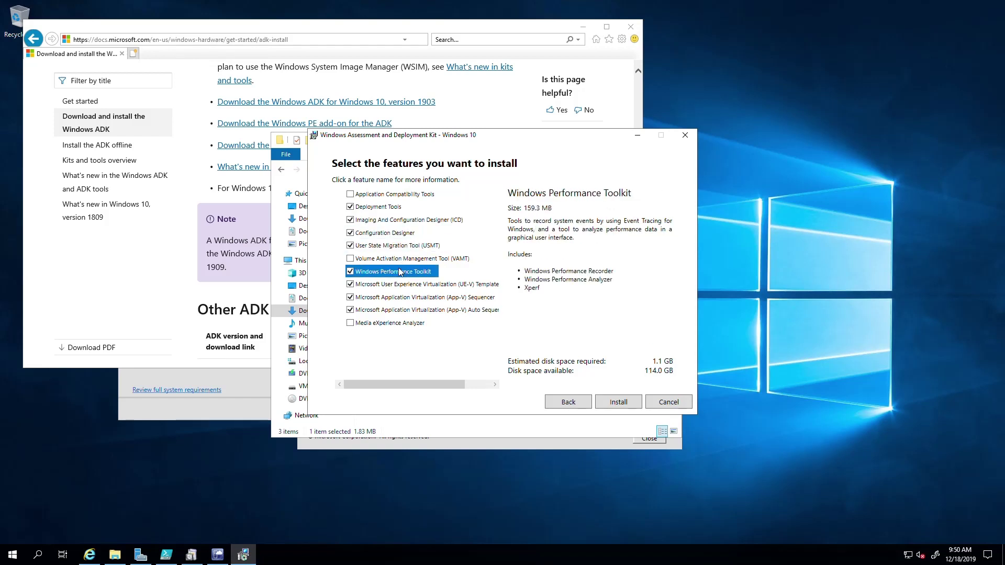
click(392, 285)
click(367, 272)
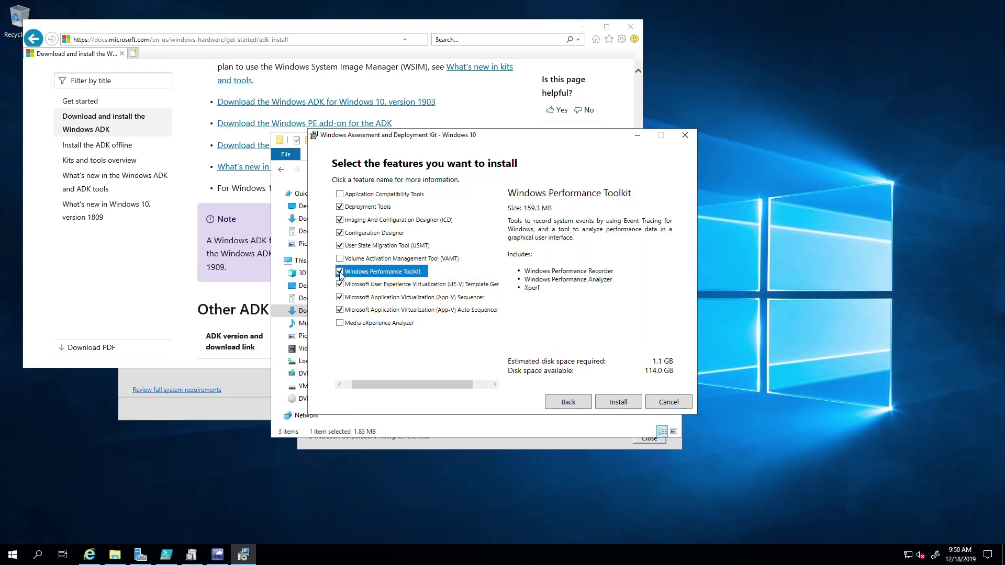
Uncheck Windows Performance Toolkit, UE-V Template Generator, App-V Sequencer, App-V Auto Sequencer and USMT
click(340, 272)
click(369, 285)
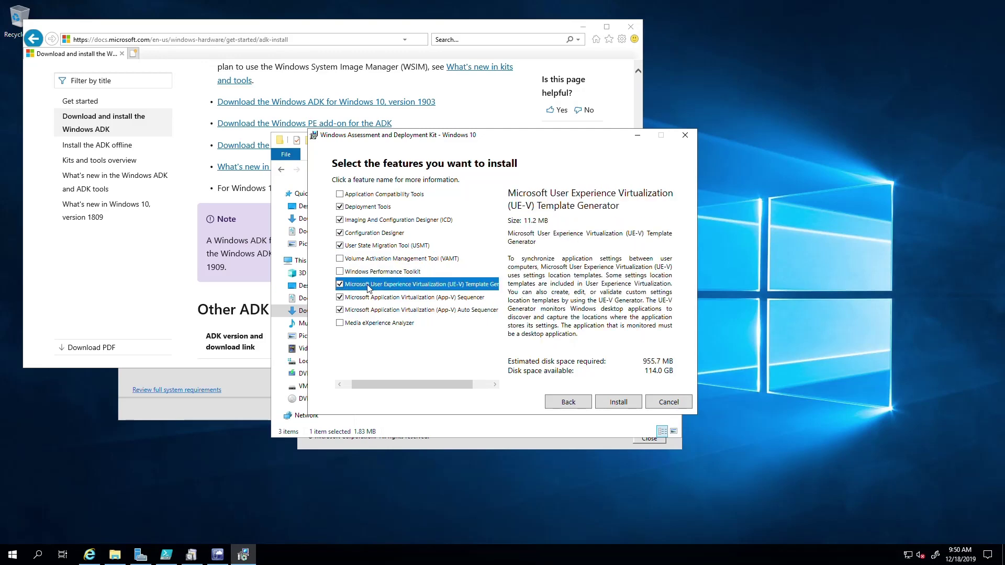
click(340, 284)
click(340, 297)
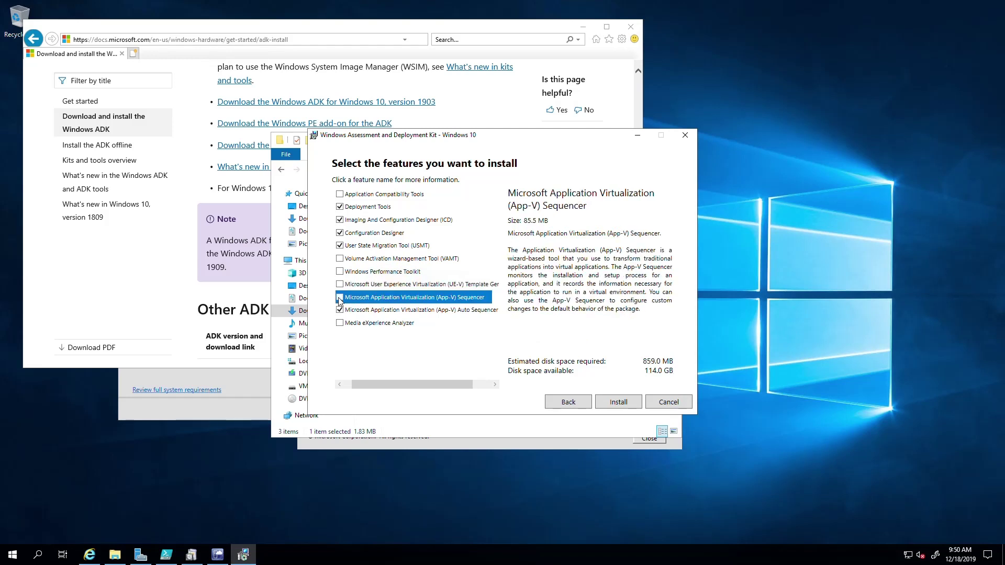
click(340, 310)
click(360, 248)
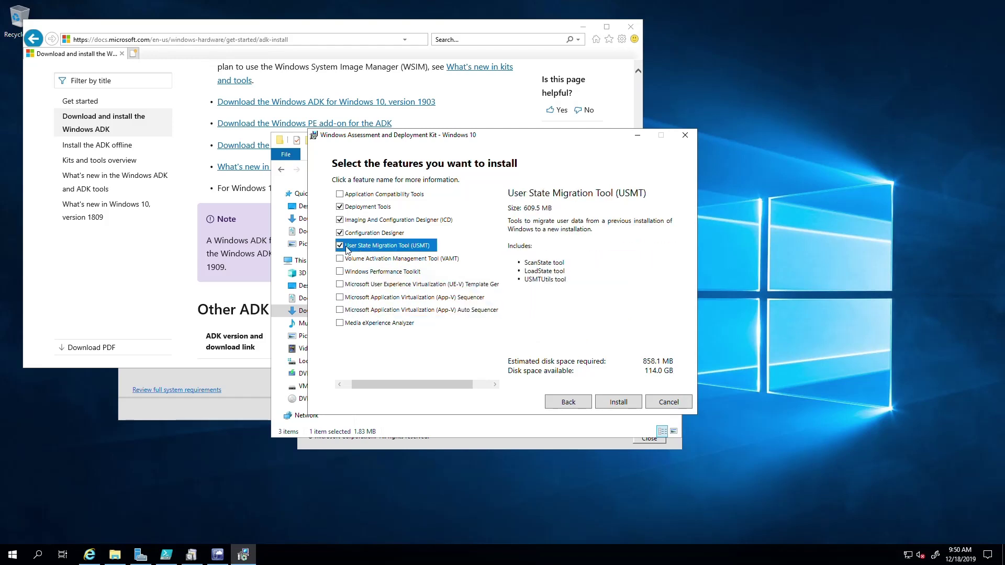
click(340, 245)
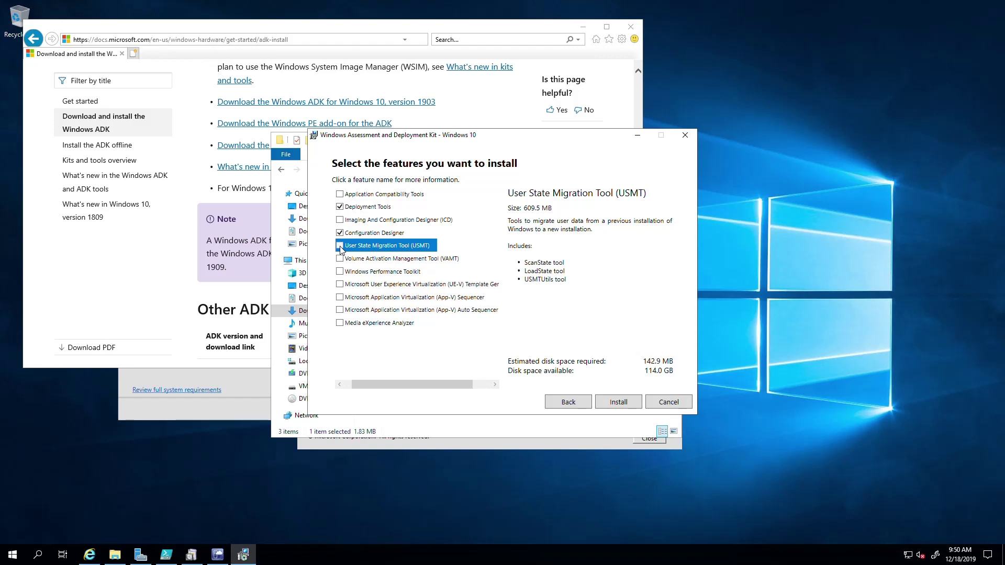
Re-check Imaging And Configuration Designer and install the selected features
click(365, 234)
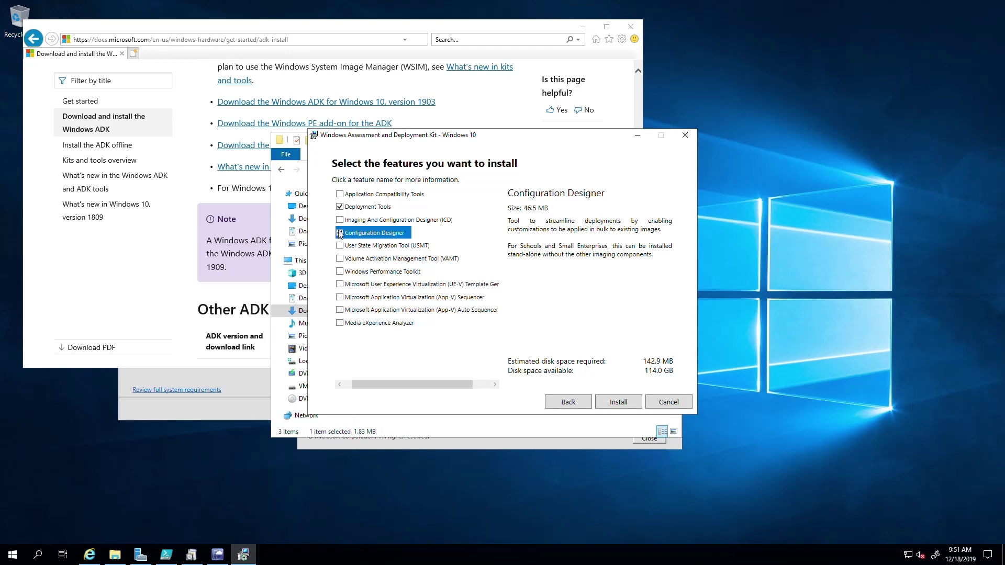
click(359, 208)
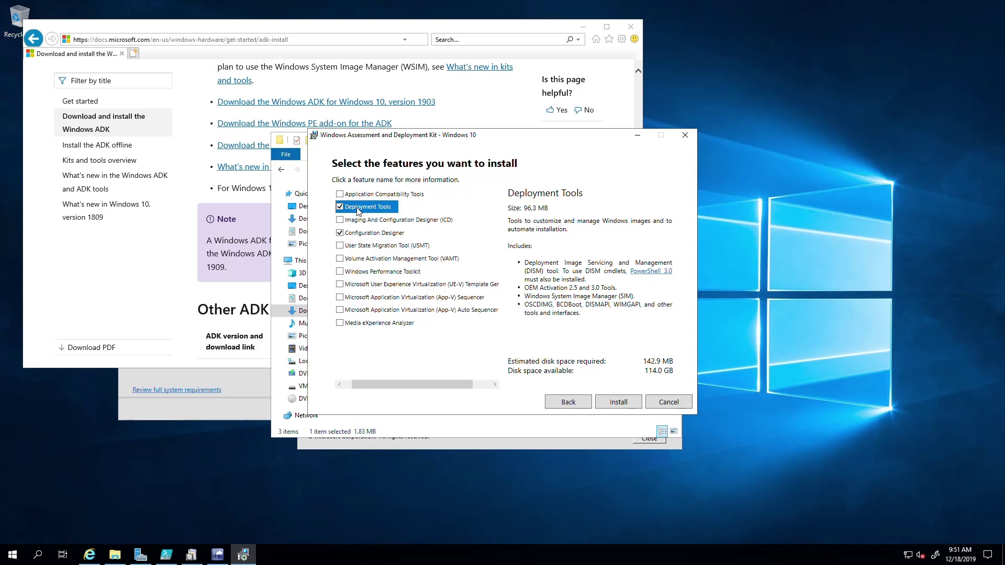
click(360, 231)
click(362, 218)
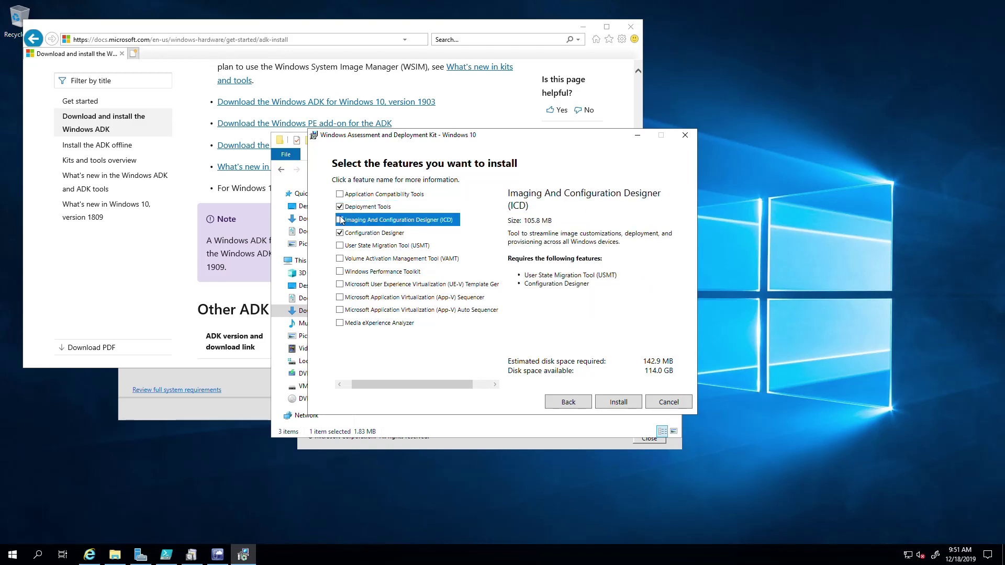
click(341, 220)
click(616, 403)
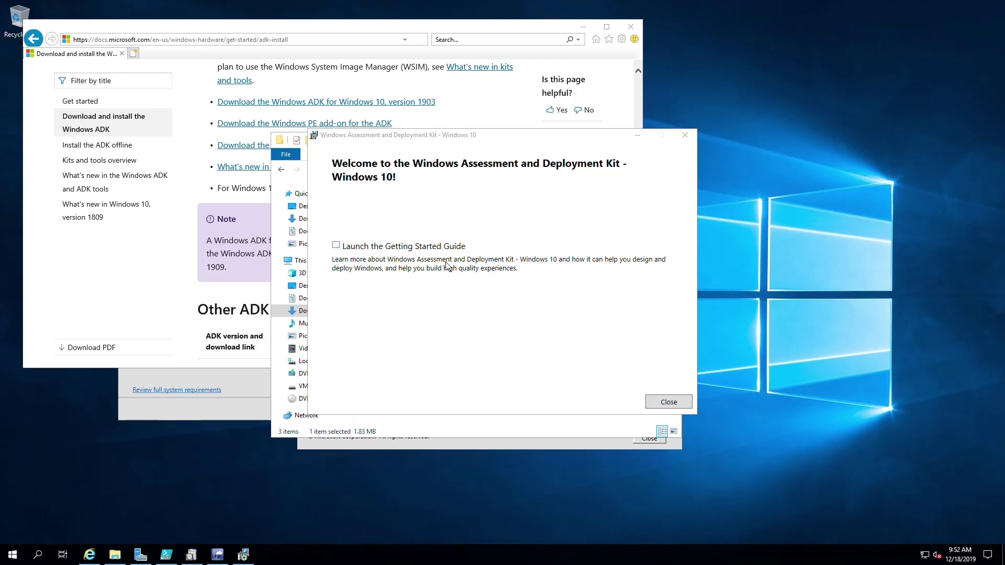
click(666, 403)
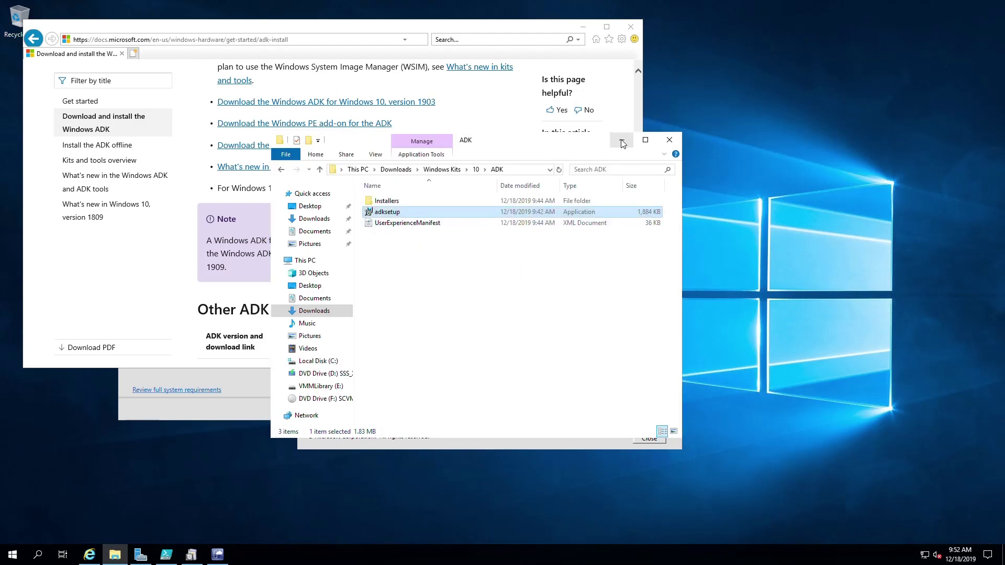
click(622, 141)
click(631, 27)
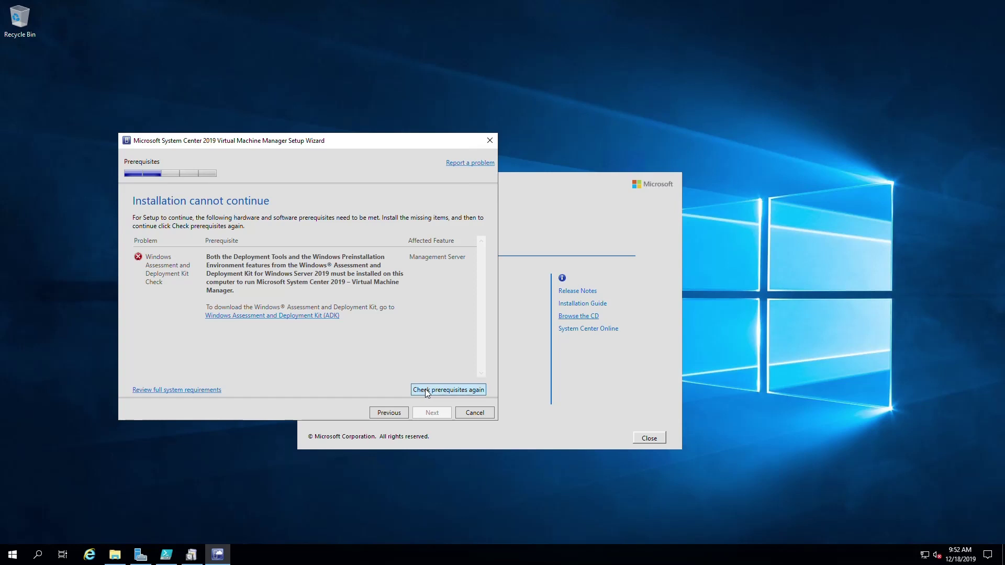
click(426, 391)
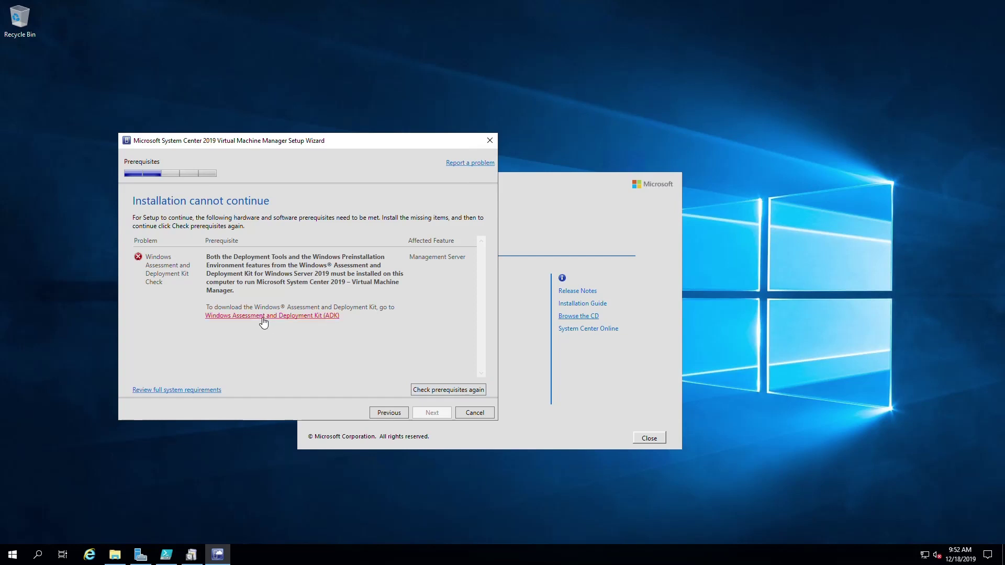
Run adksetup from the ADK folder, choose Change, then cancel the modification and close the installer
click(115, 554)
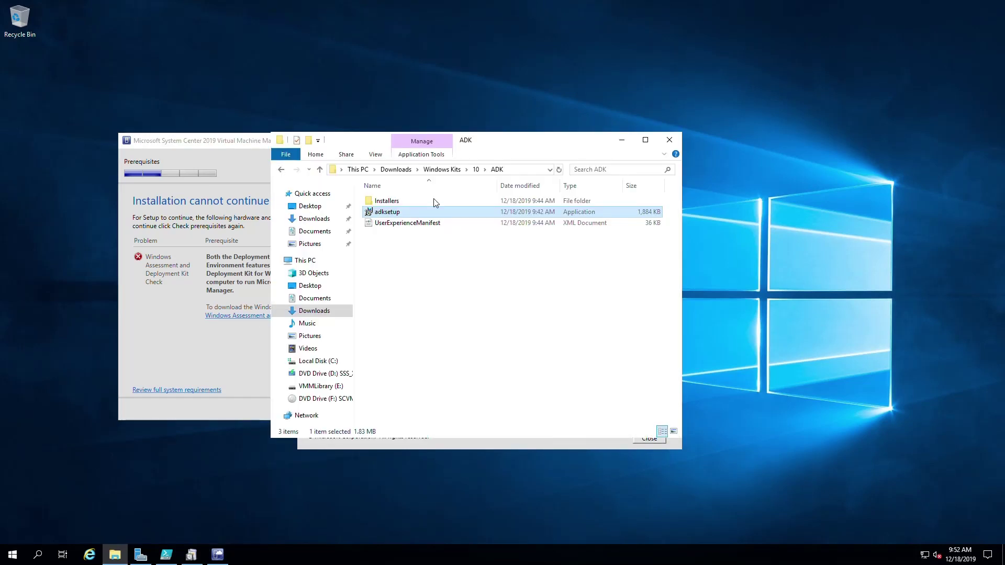
double_click(389, 212)
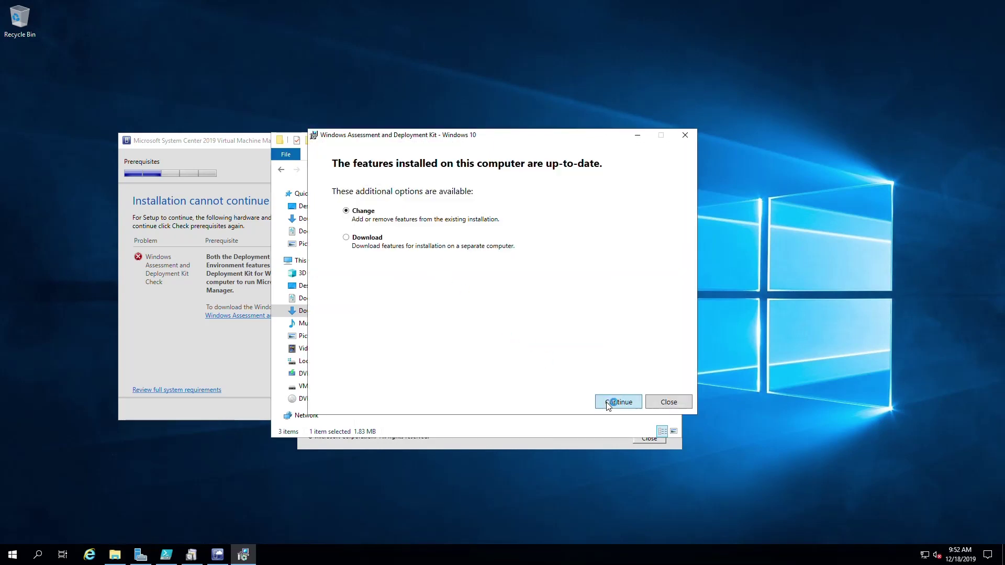
click(609, 403)
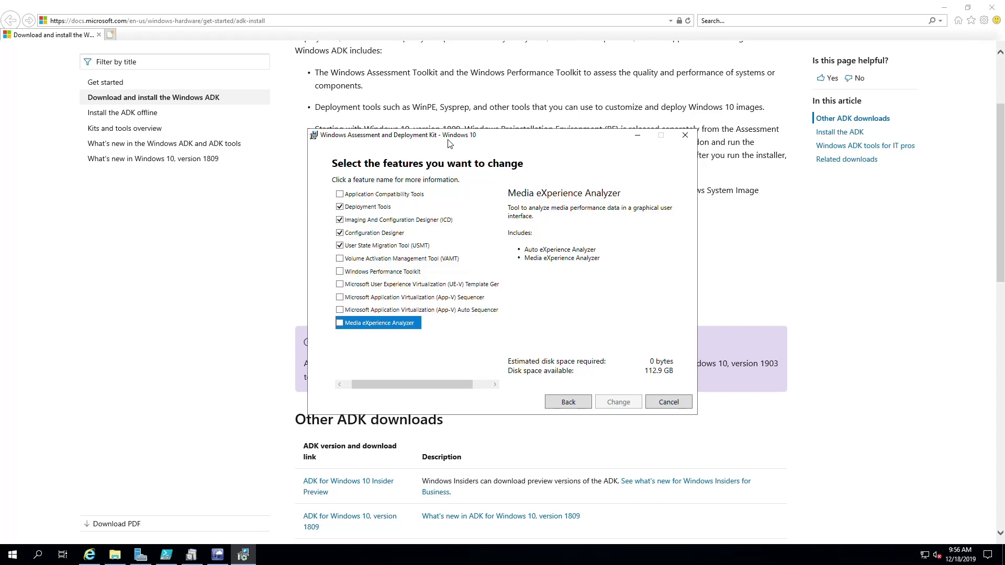
click(665, 402)
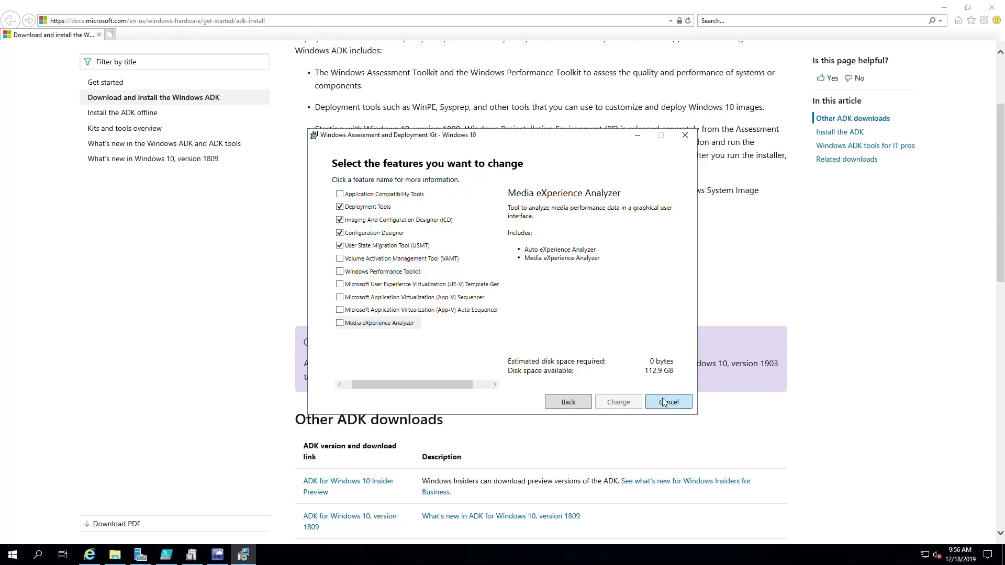
click(519, 313)
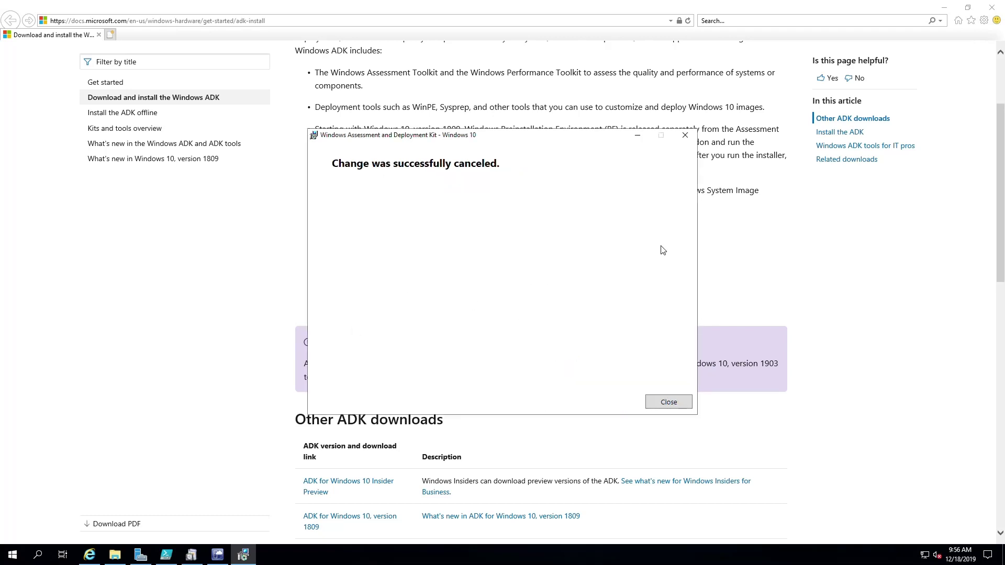
click(668, 402)
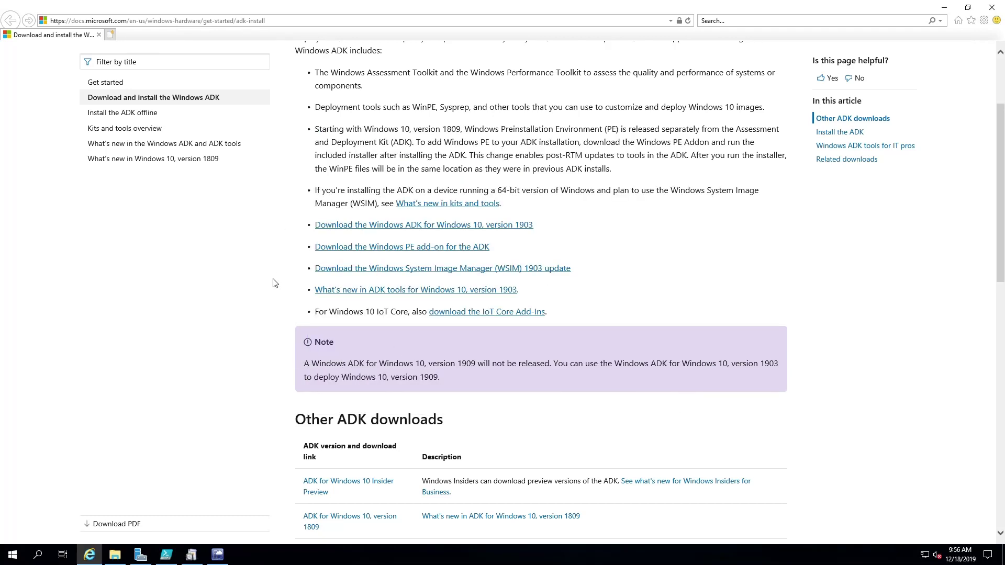
scroll(272, 292, down, 4)
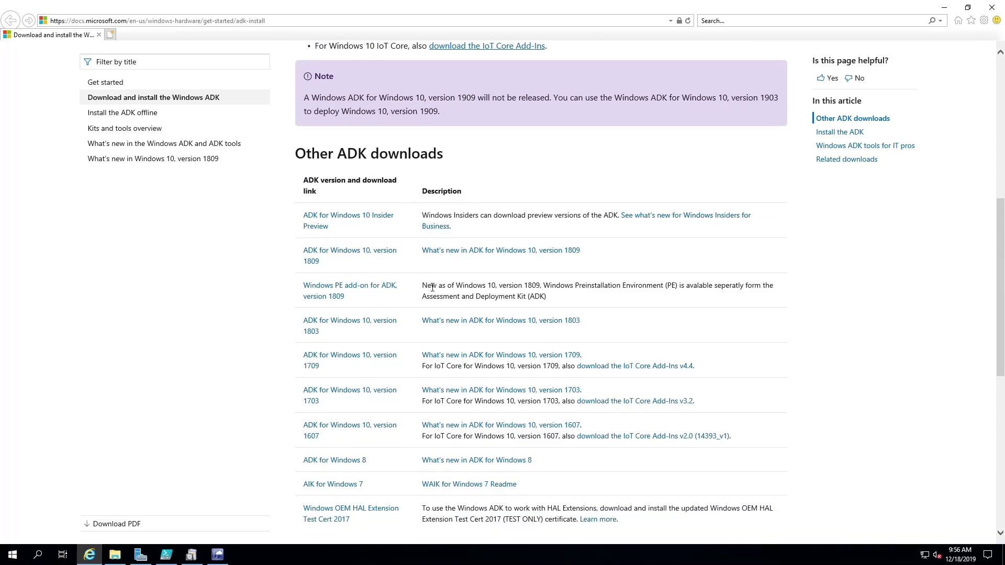
drag(423, 288, 733, 305)
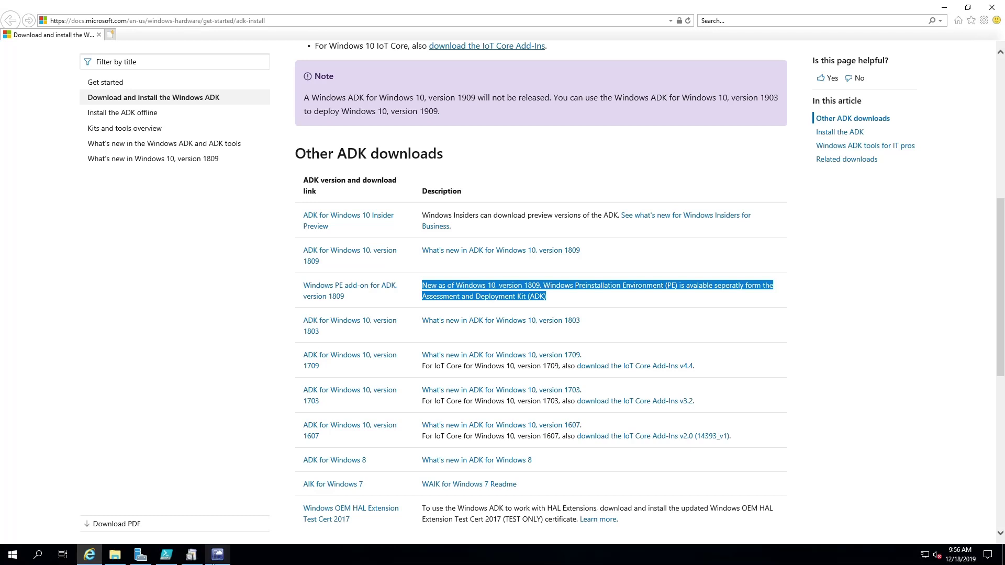
click(217, 554)
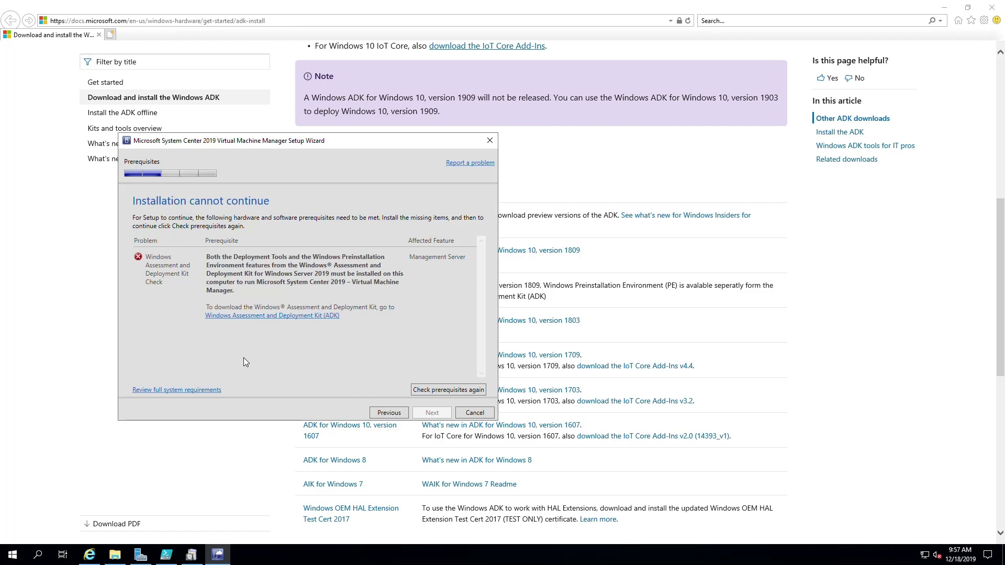
click(79, 375)
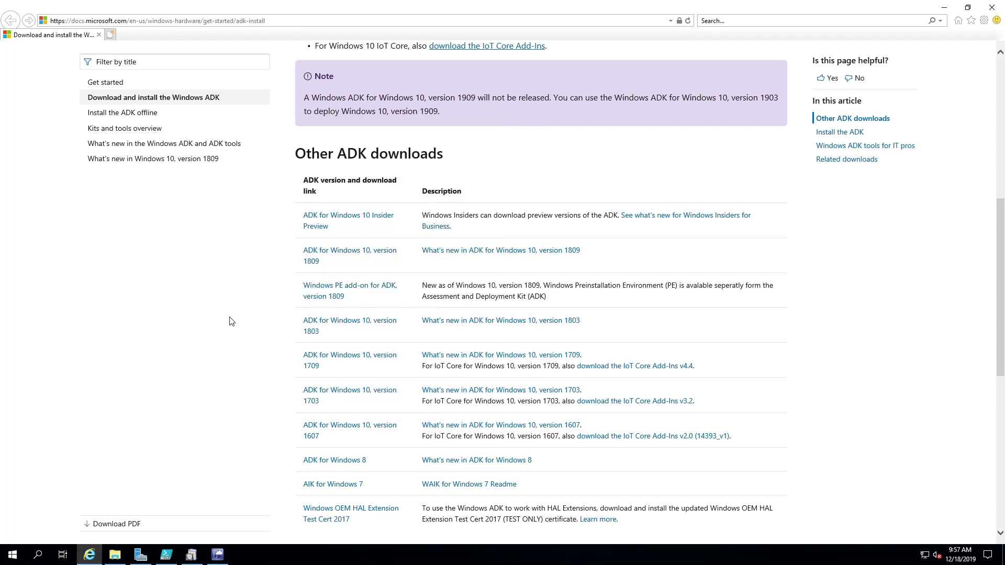
scroll(292, 284, up, 5)
scroll(292, 283, up, 2)
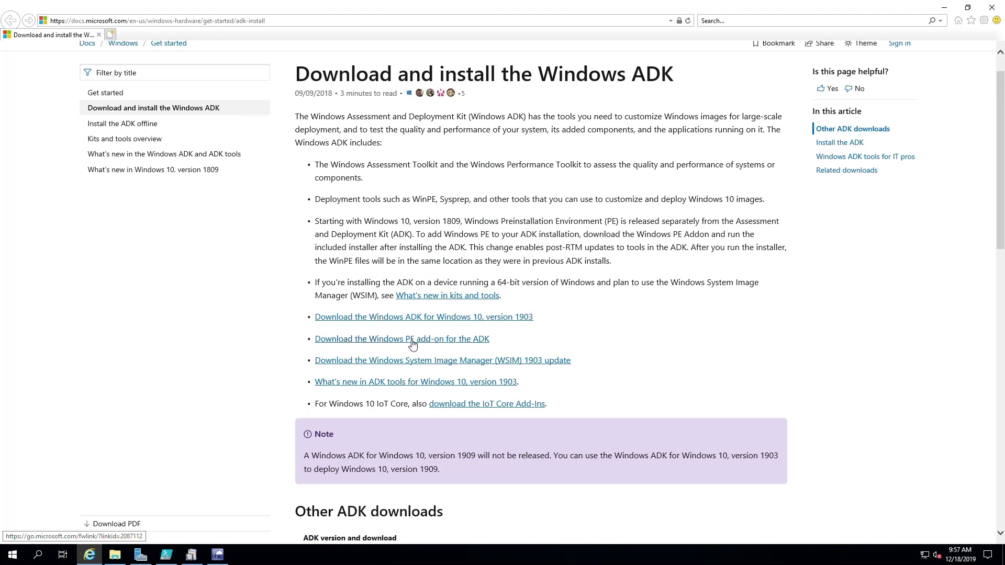
Download the Windows PE add-ons into Downloads for installation on a separate computer, declining usage data
click(385, 342)
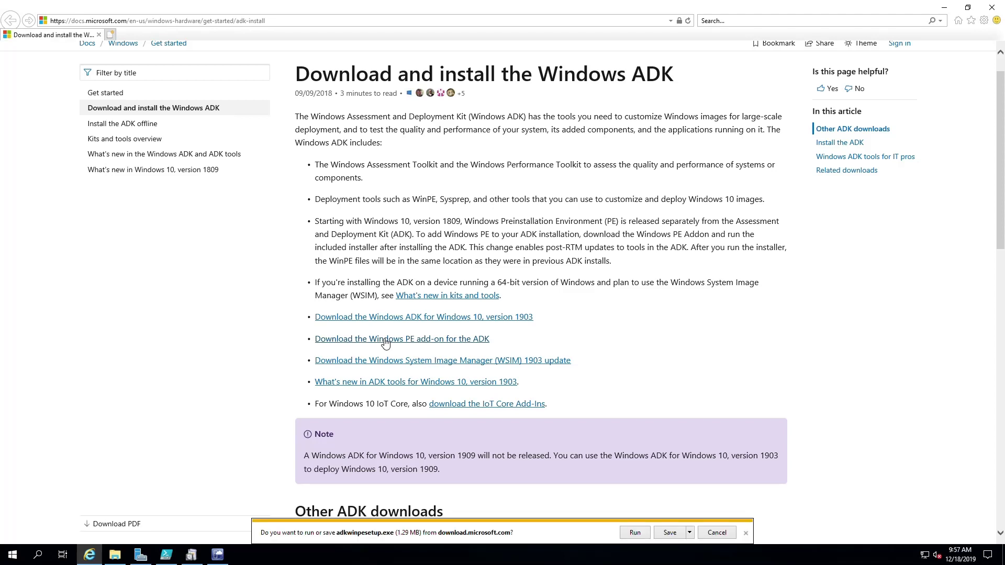
click(635, 534)
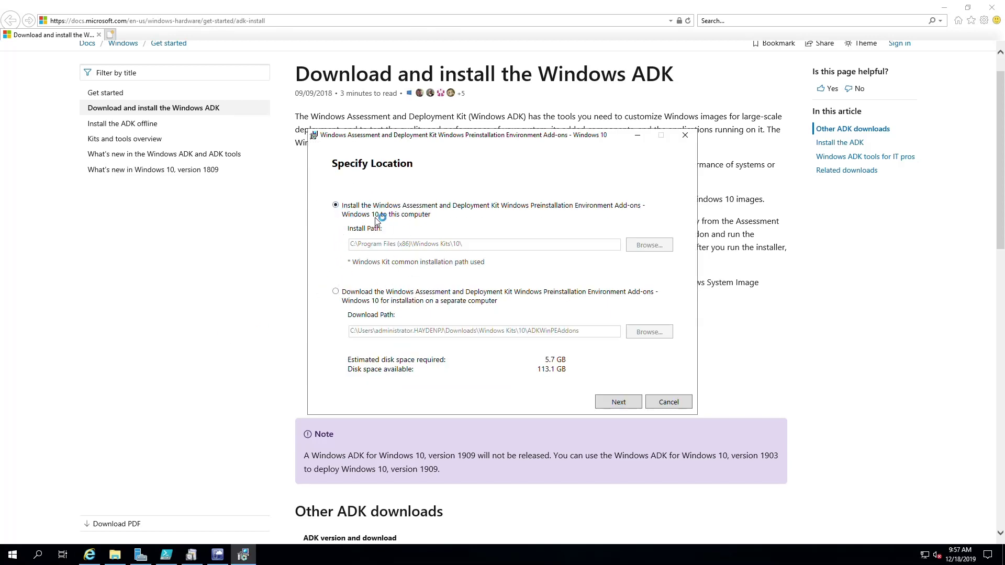
click(374, 296)
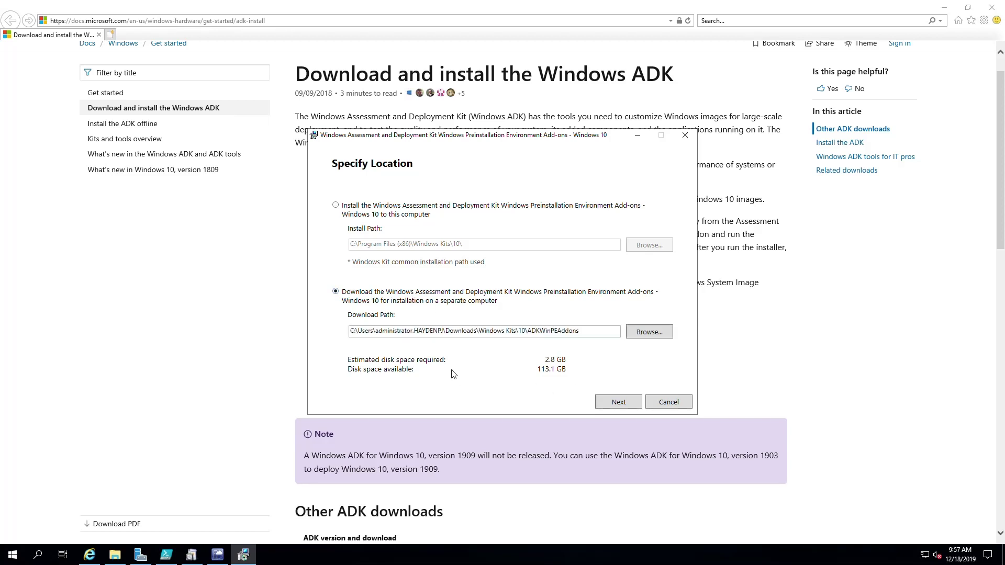
click(609, 403)
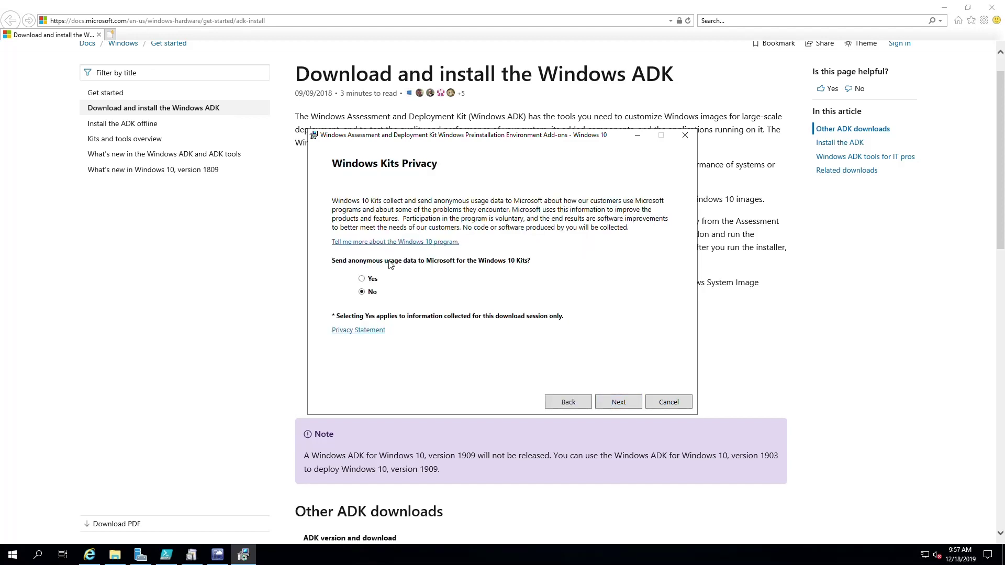
click(619, 404)
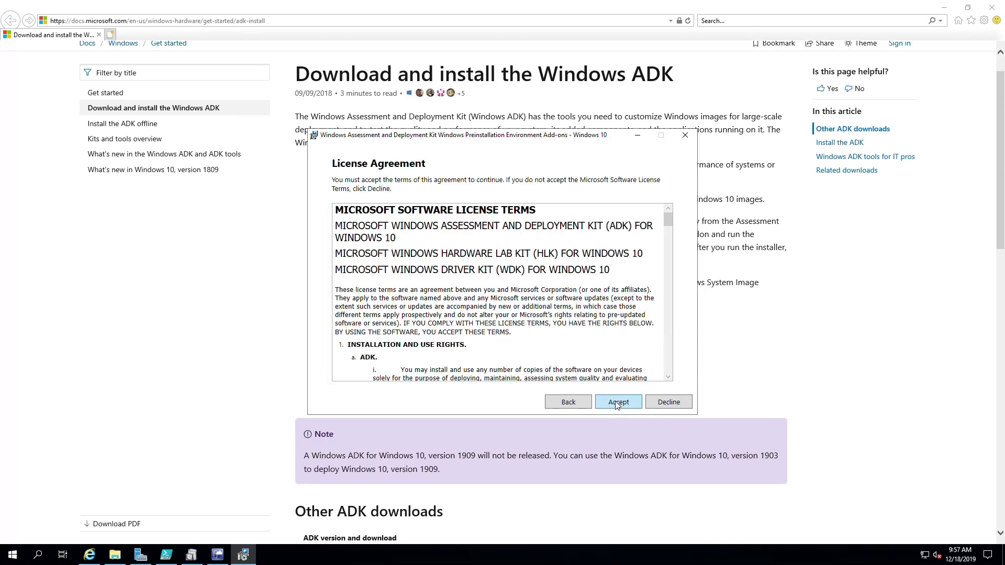
click(616, 404)
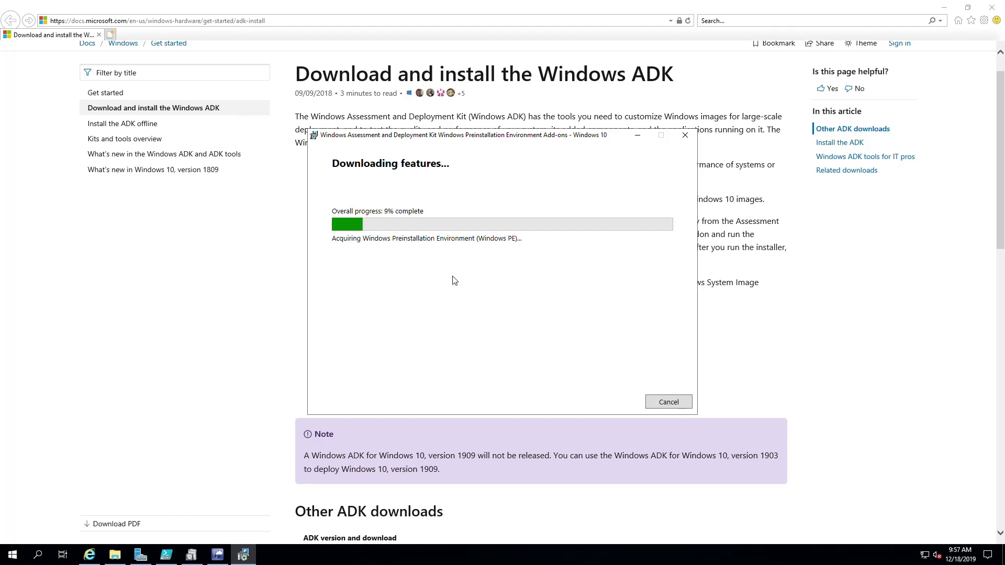
click(217, 555)
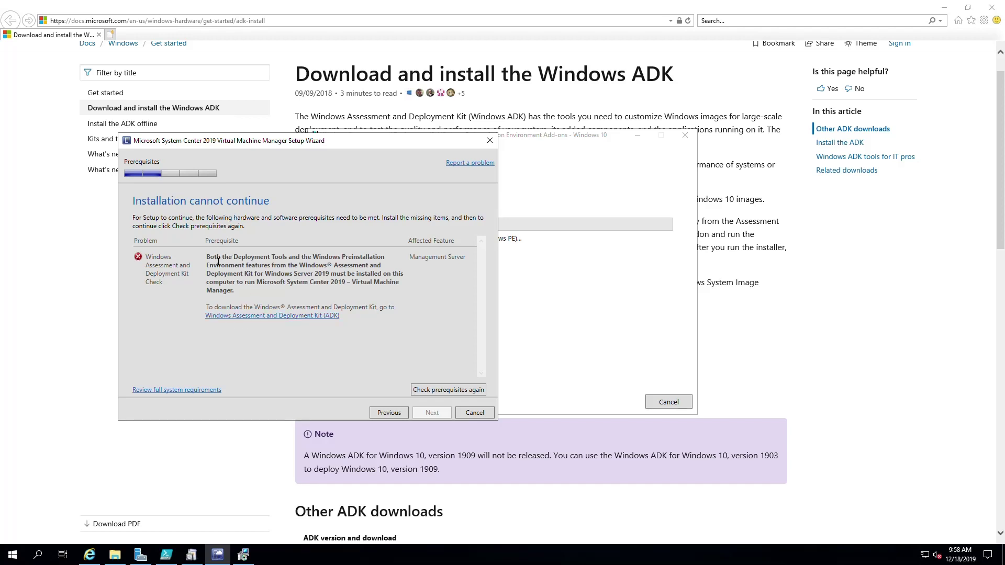
Reread the Deployment Tools and Windows PE requirements, then check the Windows PE download progress
drag(210, 257, 293, 261)
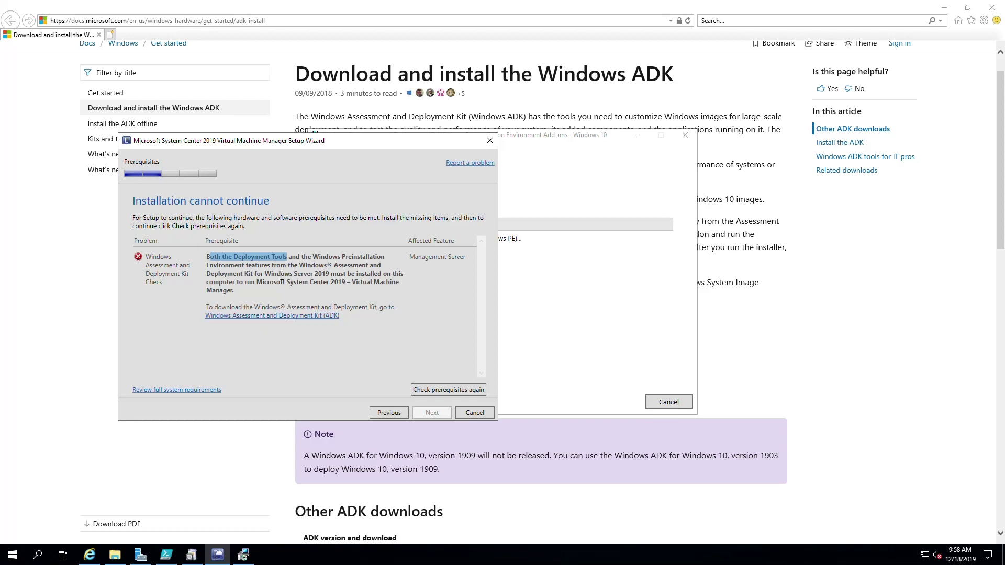
drag(313, 257, 248, 272)
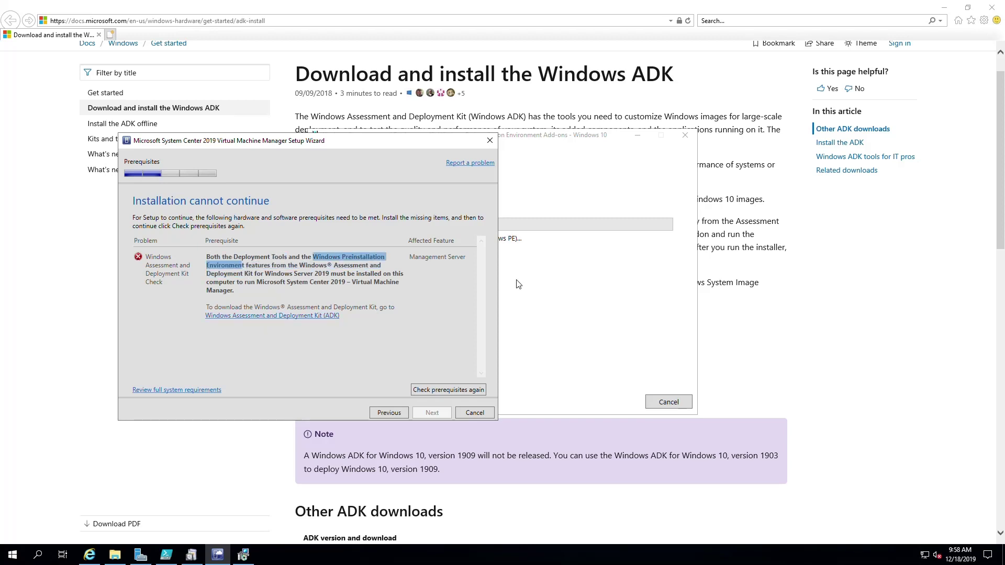
click(539, 281)
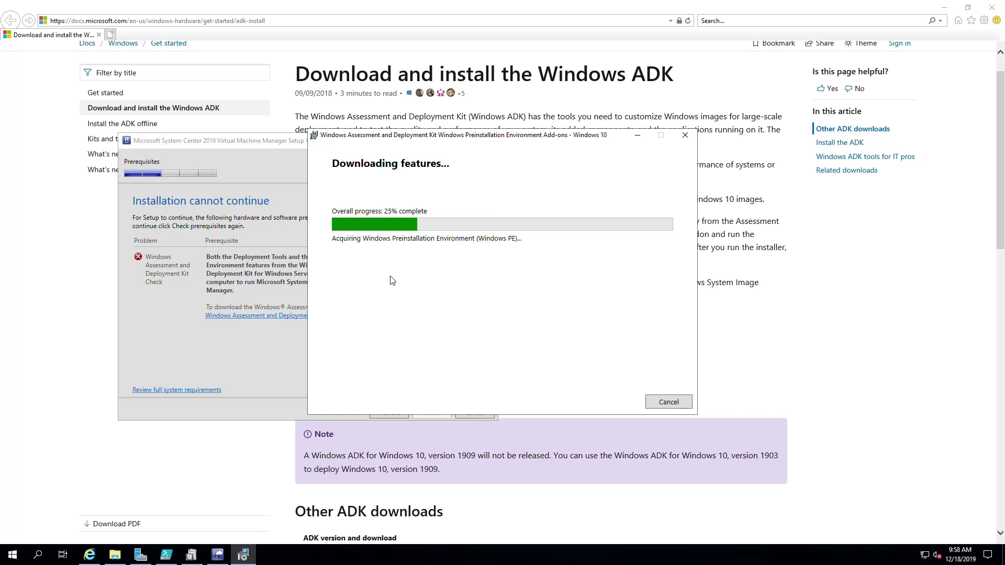
Close the completed Windows PE add-ons download and return to the ADK folder in File Explorer
click(212, 350)
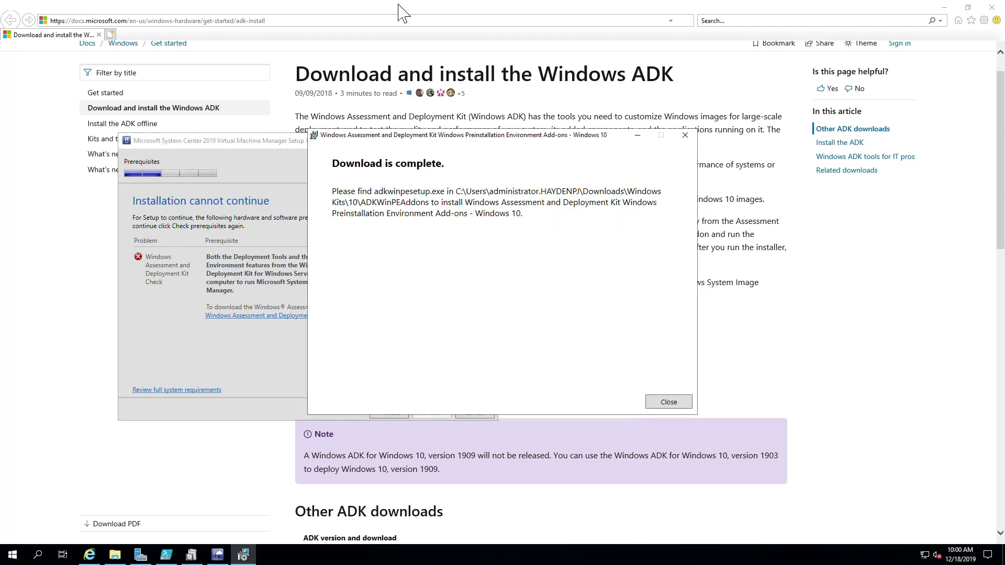
click(663, 404)
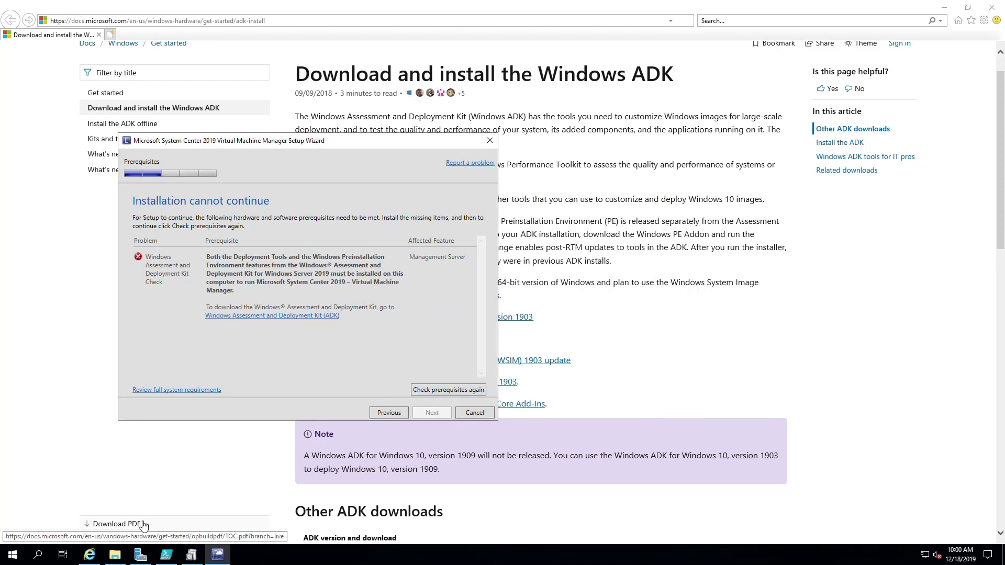
click(115, 554)
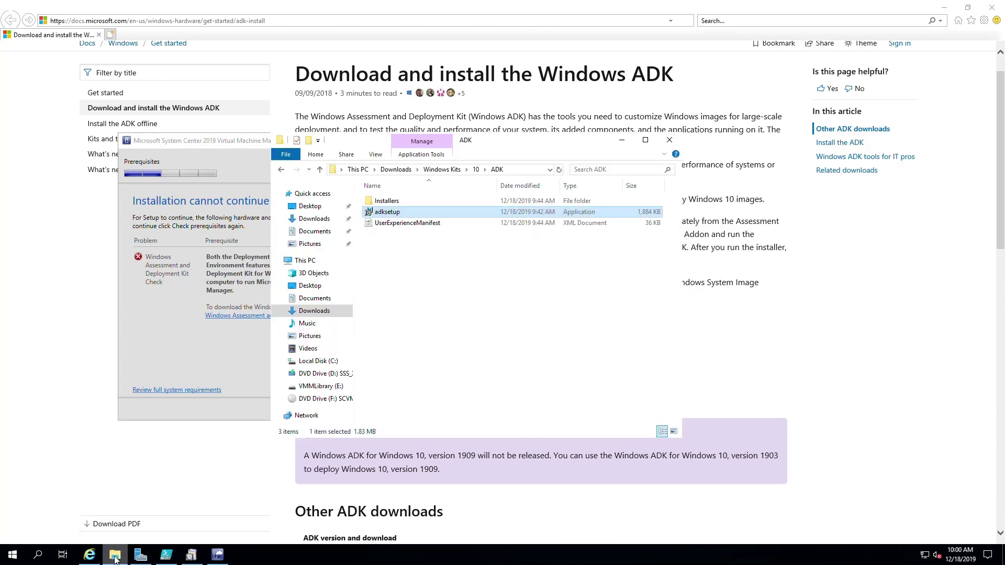
Navigate to Downloads\Windows Kits\10\ADKWinPEAddons and launch adkwinpesetup
click(396, 169)
double_click(386, 202)
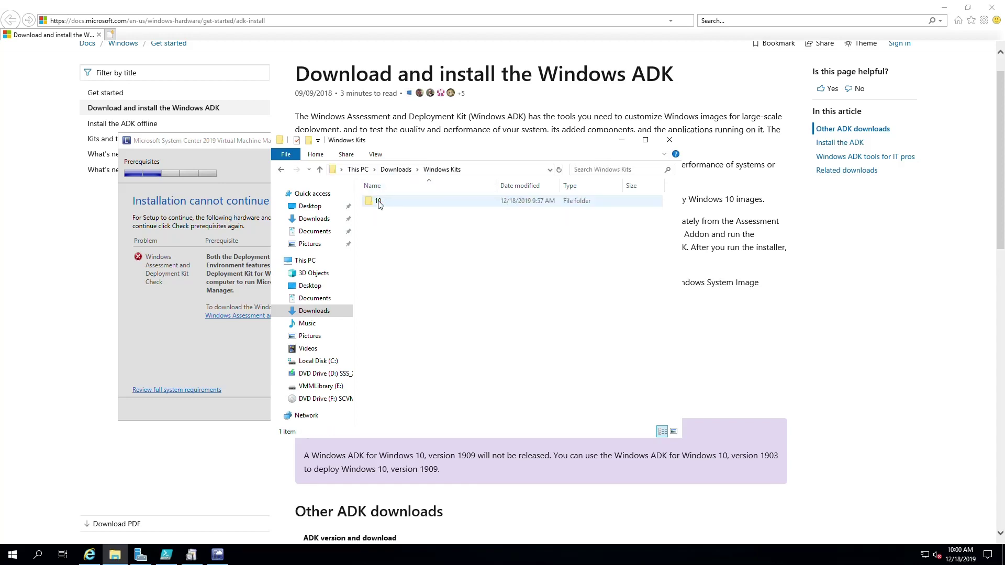
click(378, 204)
double_click(378, 203)
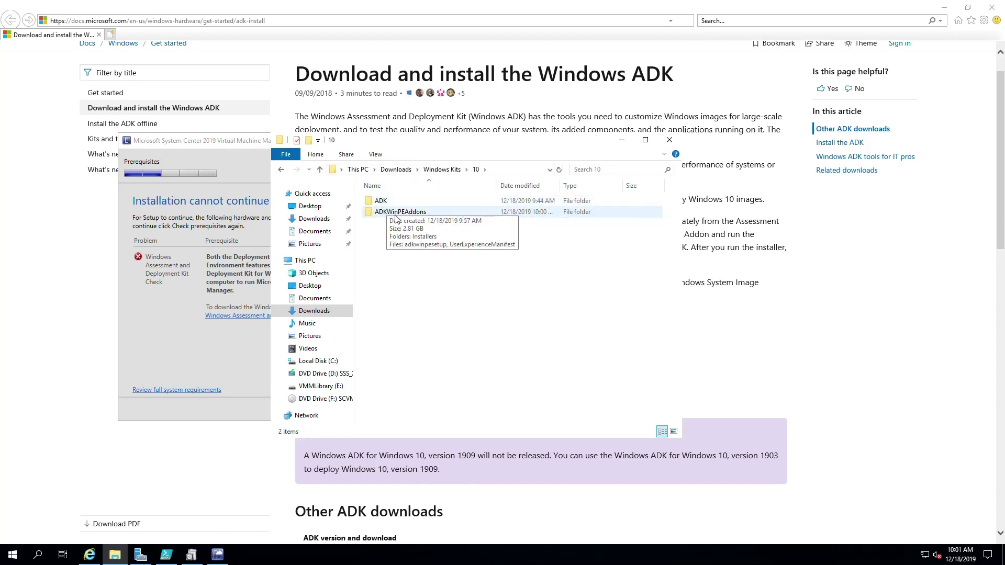
double_click(396, 215)
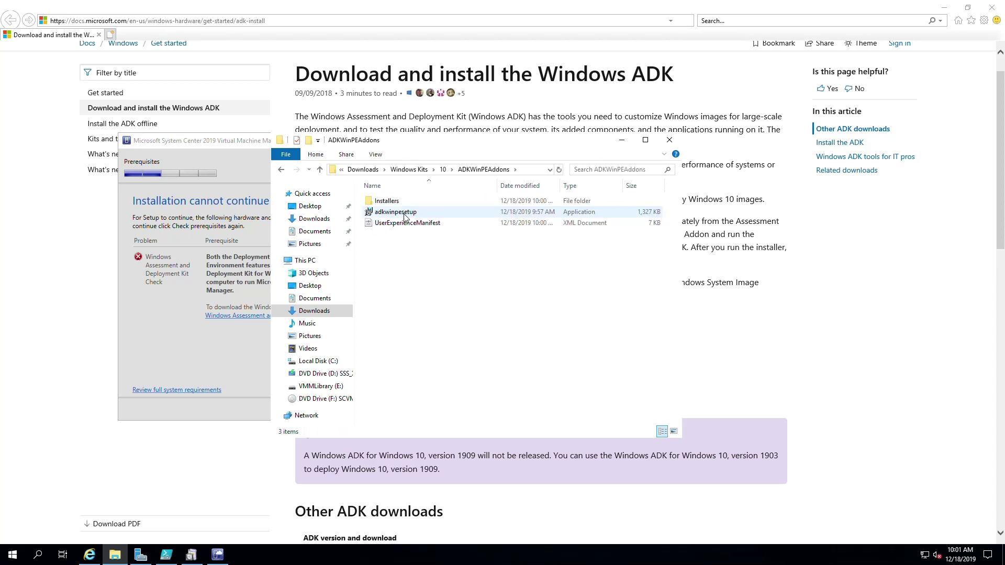
double_click(403, 218)
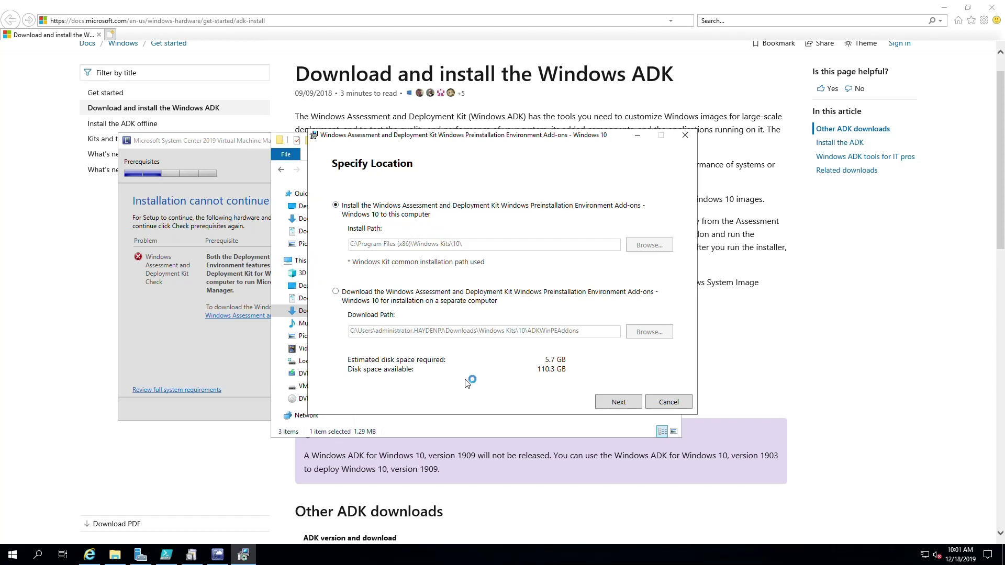
Install the Windows PE add-on on this computer, accepting the license, then close the installer
click(618, 402)
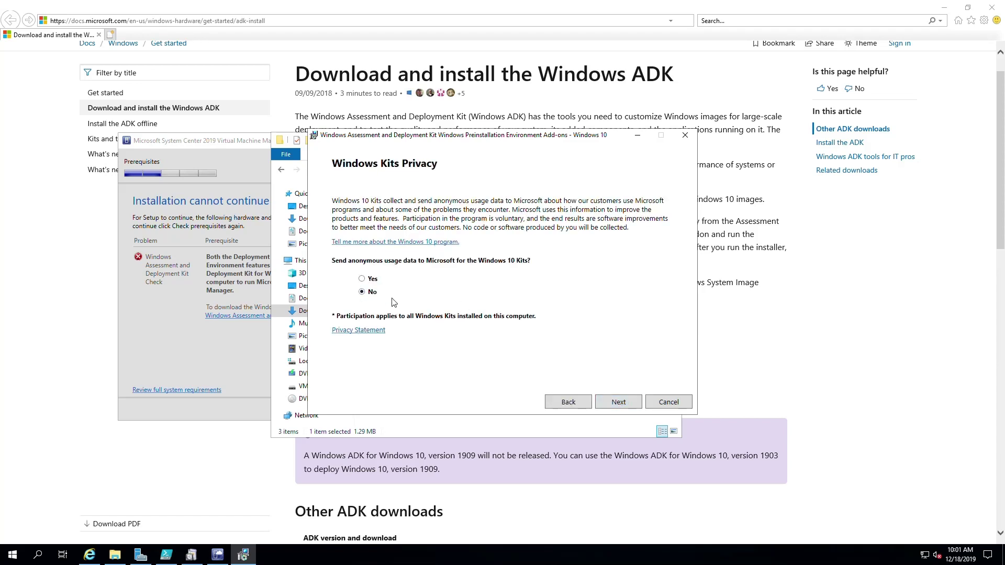
click(619, 403)
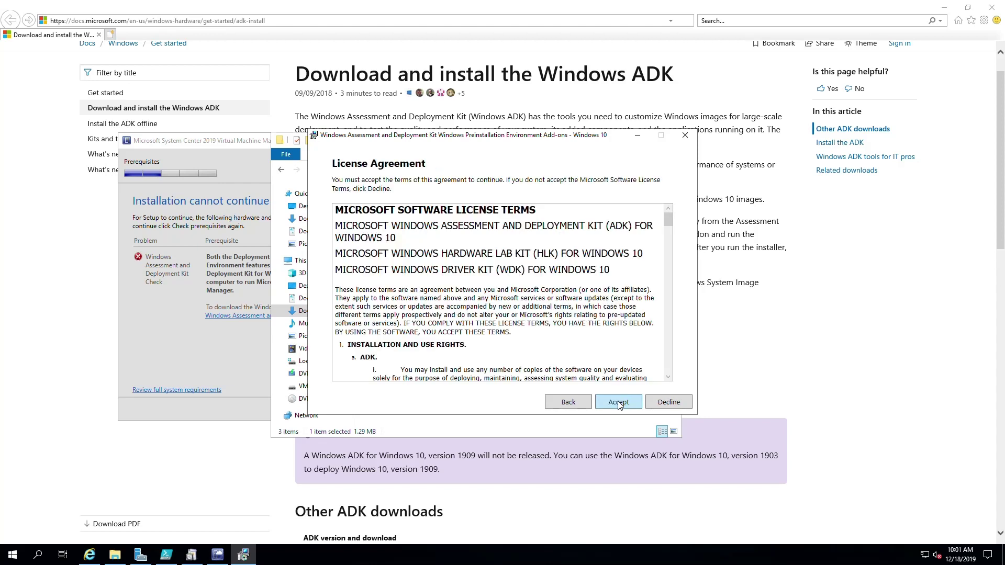
click(619, 402)
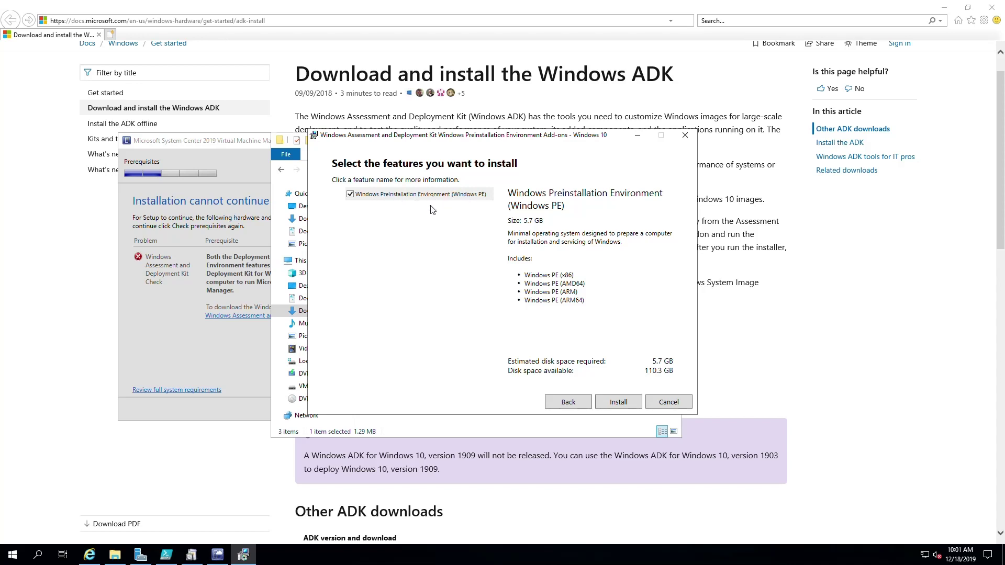
click(627, 406)
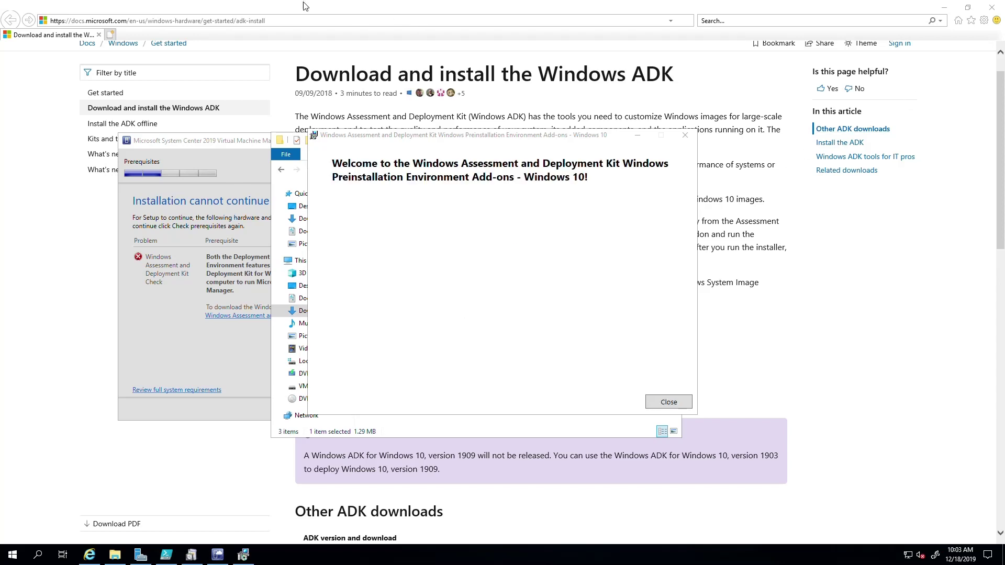
click(651, 401)
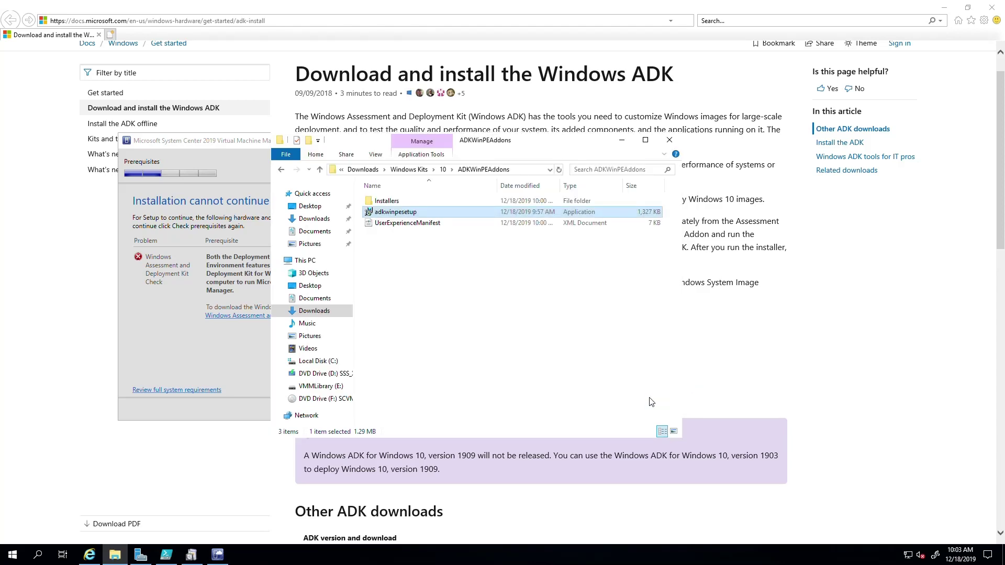
Rerun the VMM prerequisite check and open the Command Line Utilities 14.0 for SQL Server download page
click(174, 363)
click(445, 390)
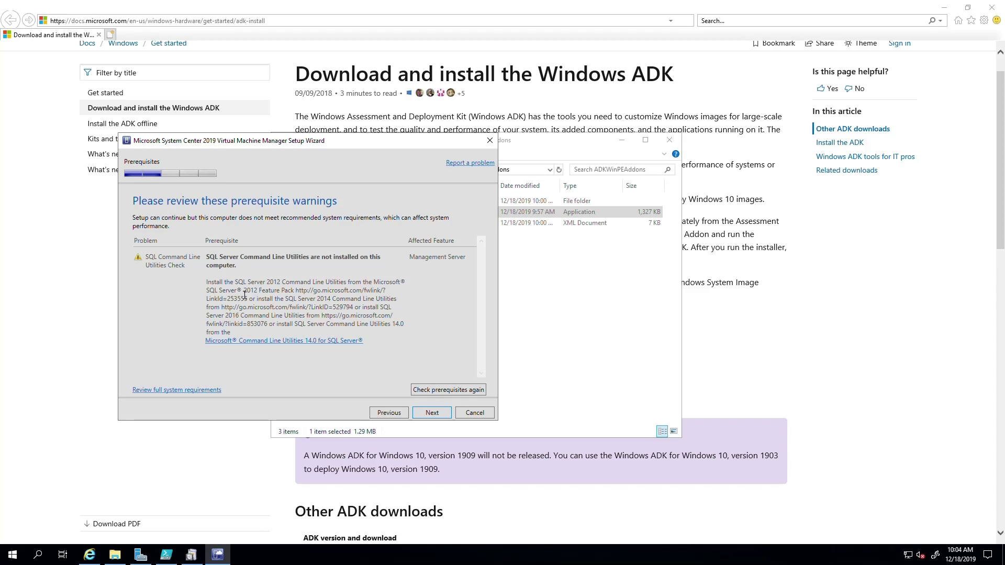
click(258, 340)
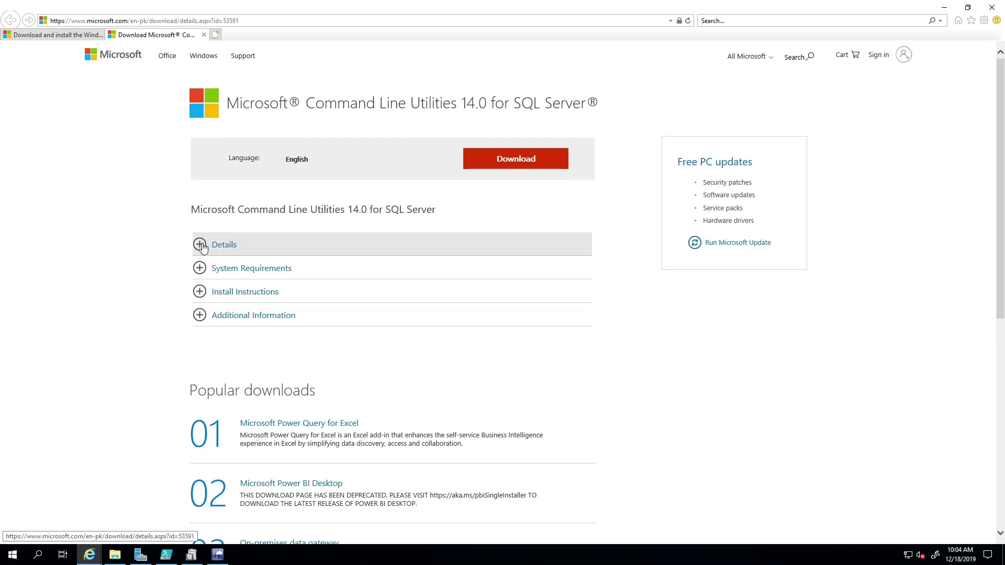
Select x64\MsSqlCmdLnUtils.msi on the Command Line Utilities download page and proceed
click(202, 247)
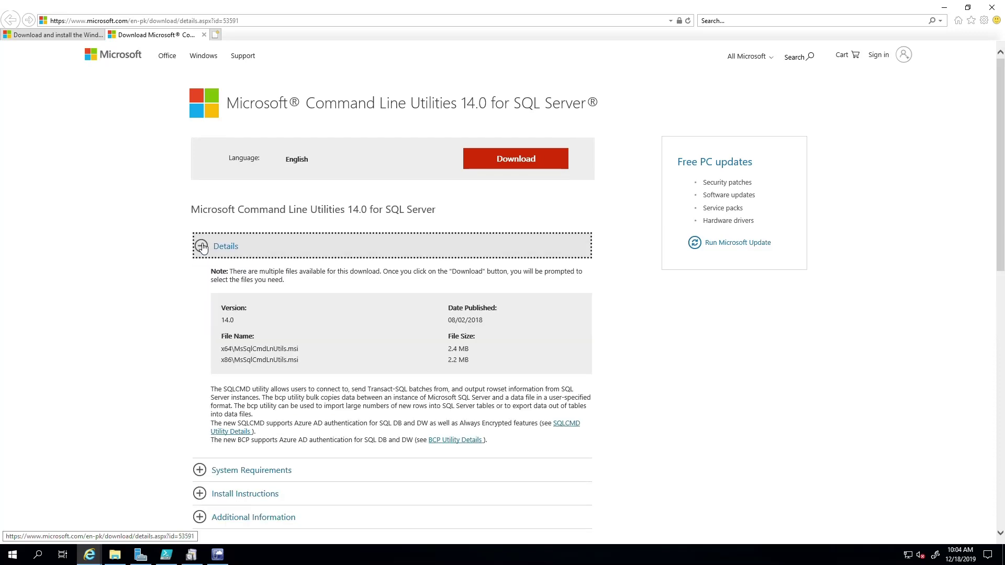
click(203, 246)
click(493, 164)
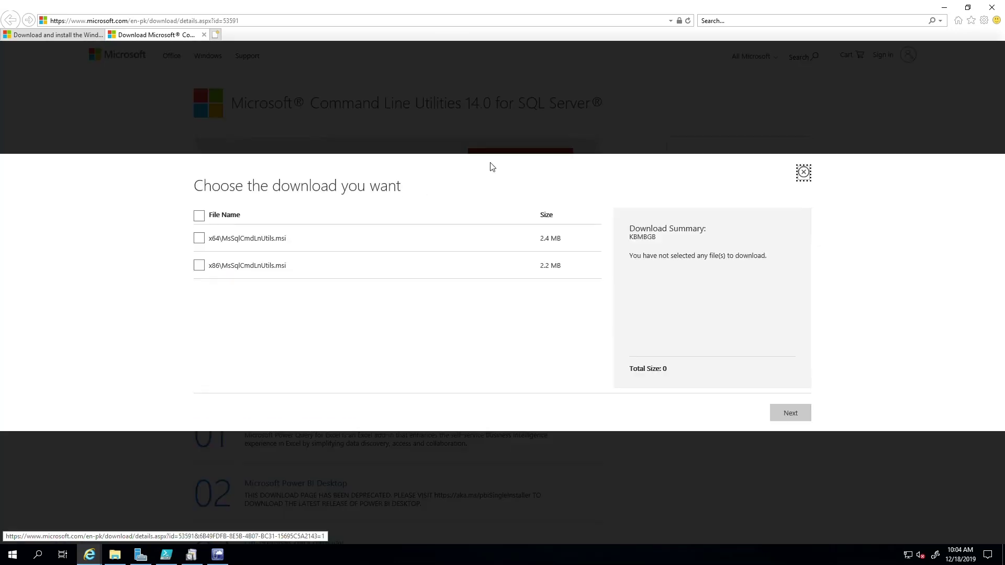
click(200, 240)
click(200, 239)
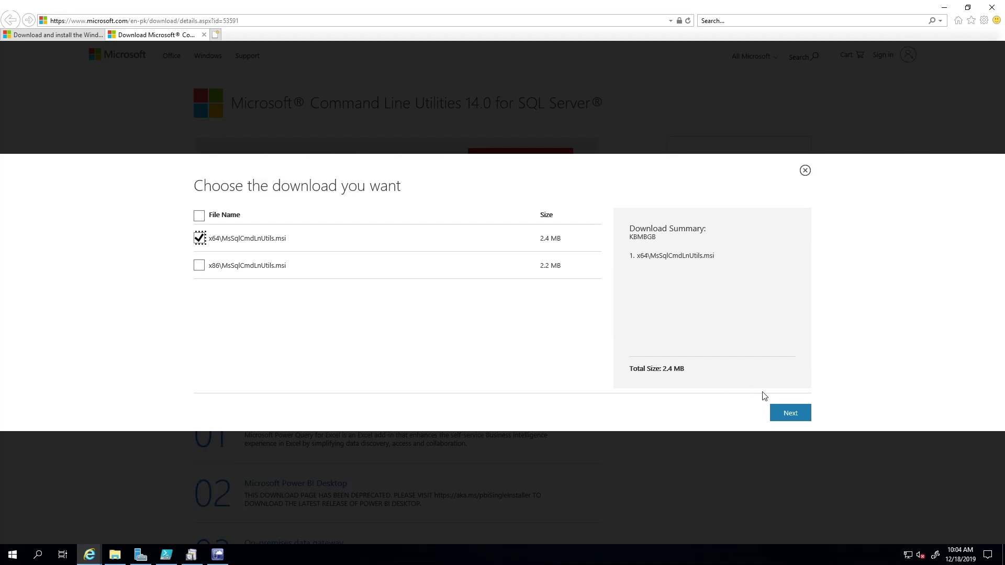
click(790, 413)
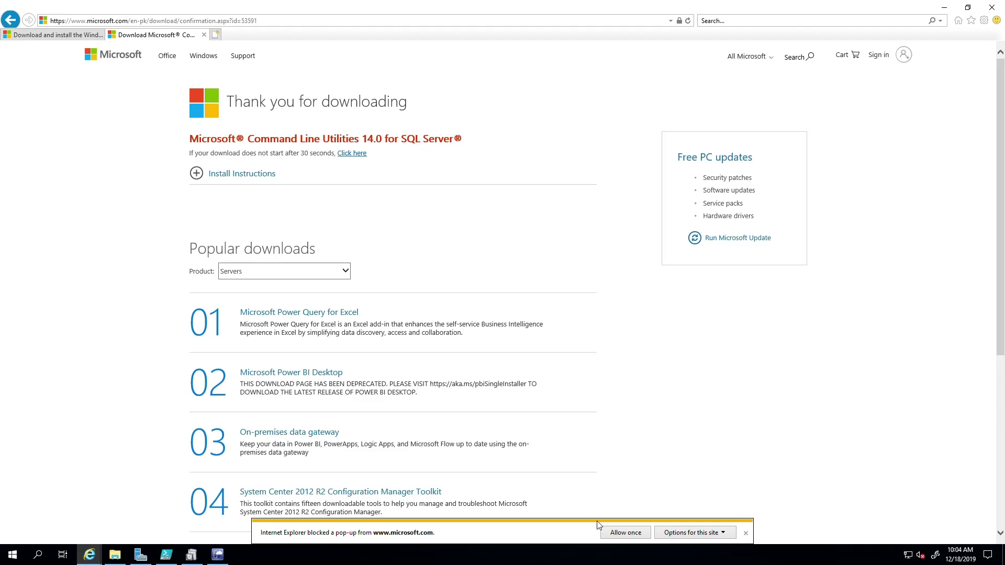
Always allow microsoft.com pop-ups, save MsSqlCmdLnUtils.msi and run it
click(684, 533)
click(762, 521)
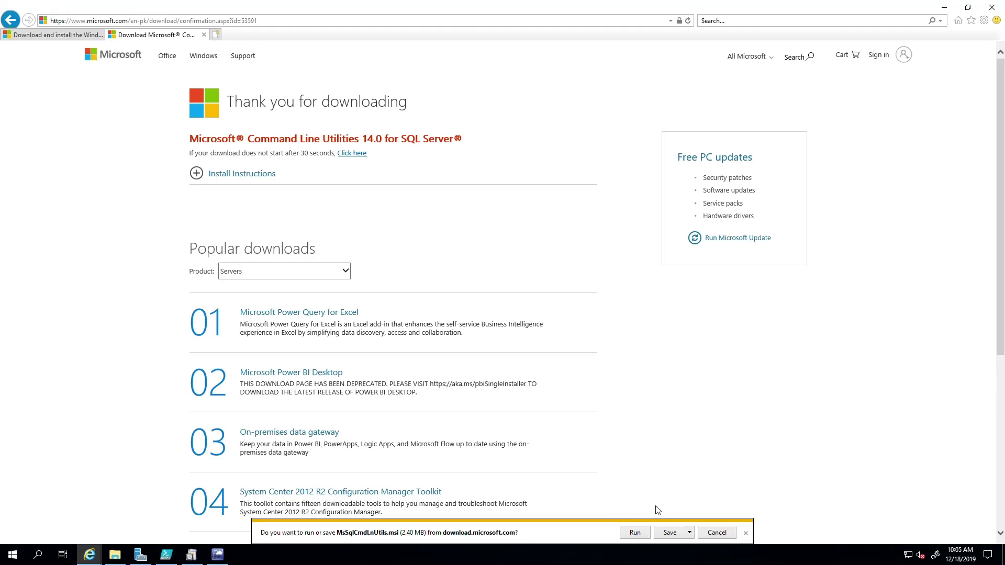
click(690, 532)
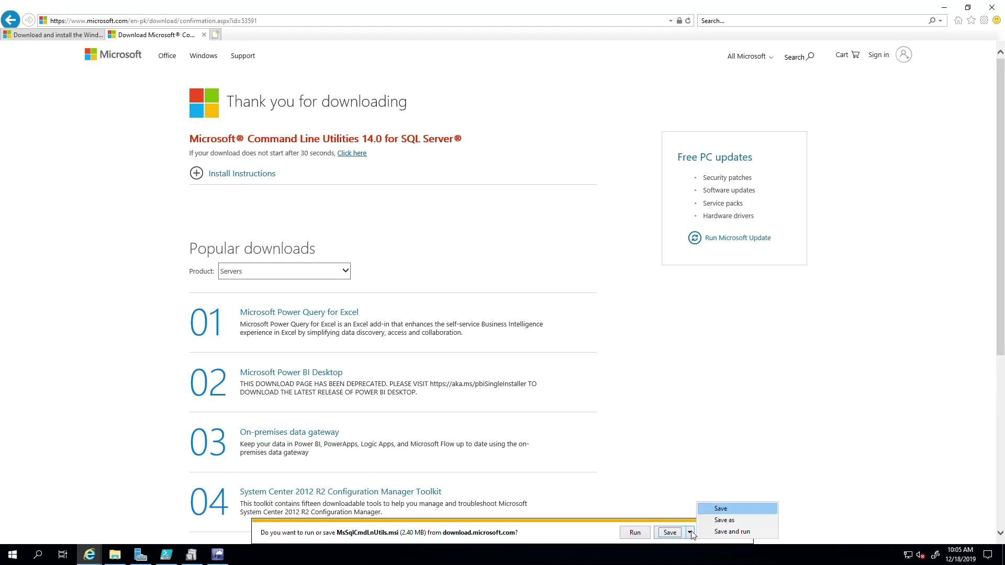
click(717, 508)
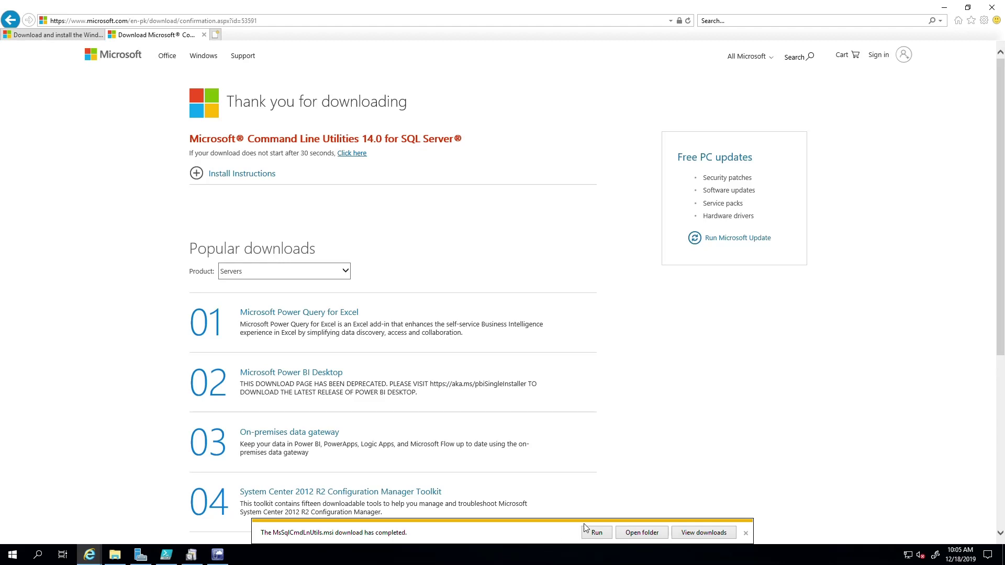
click(588, 532)
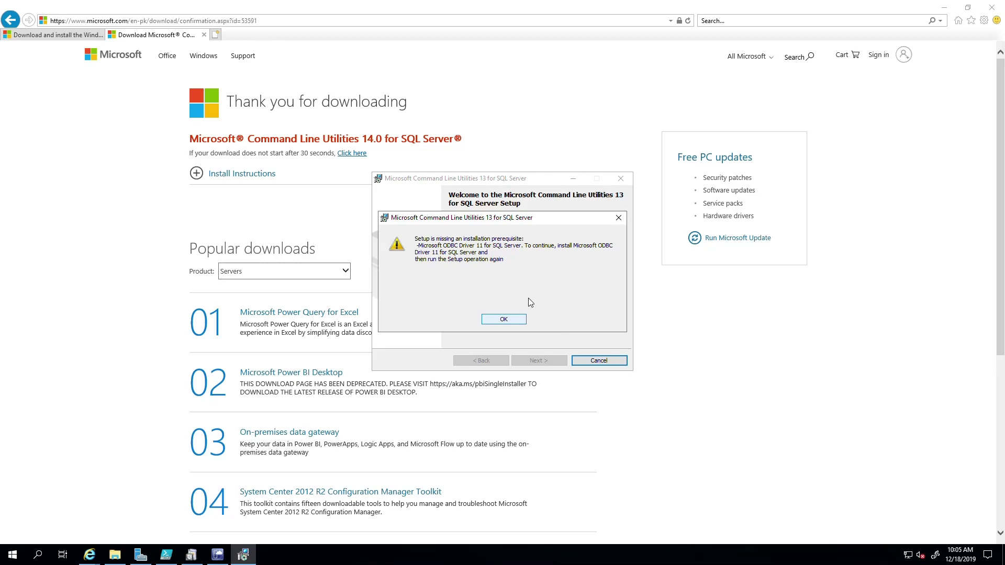
Dismiss the missing ODBC Driver 11 error and finish the interrupted utilities setup
click(492, 321)
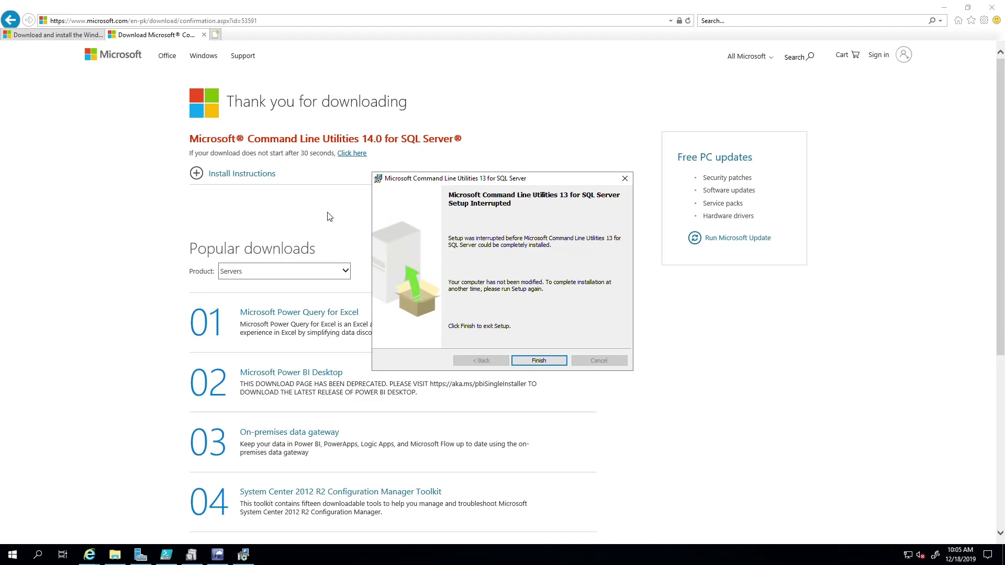
click(538, 360)
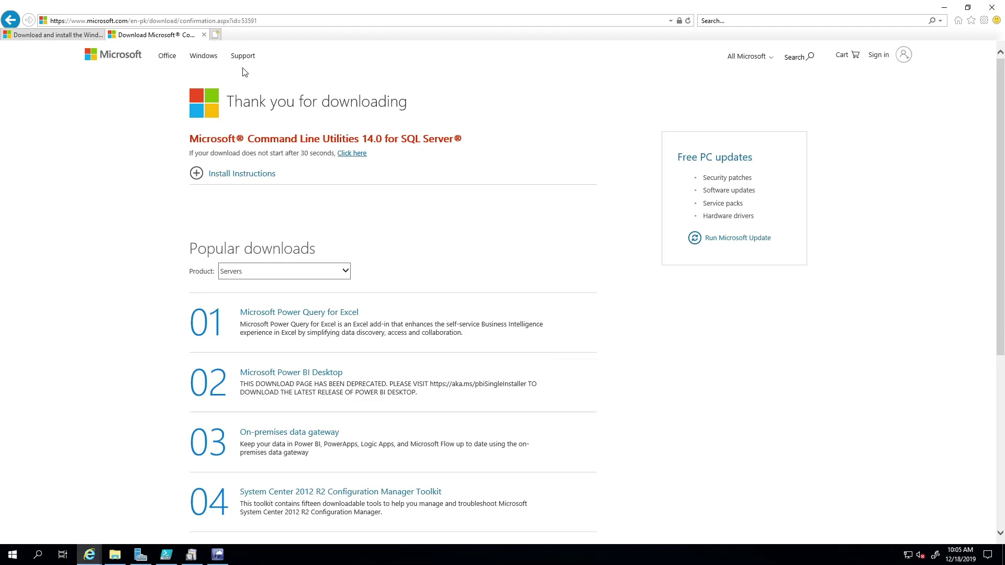
Search the web for 'Microsoft ODBC driver 11 for sql server download' from the address bar
click(153, 22)
double_click(152, 26)
text(microso)
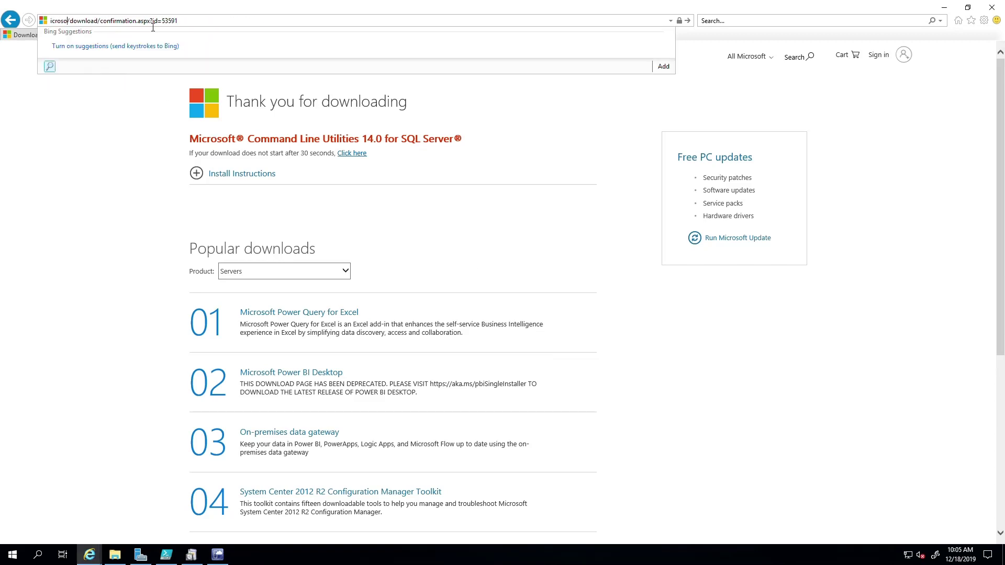
key(ctrl+a)
text(Microsoft OS)
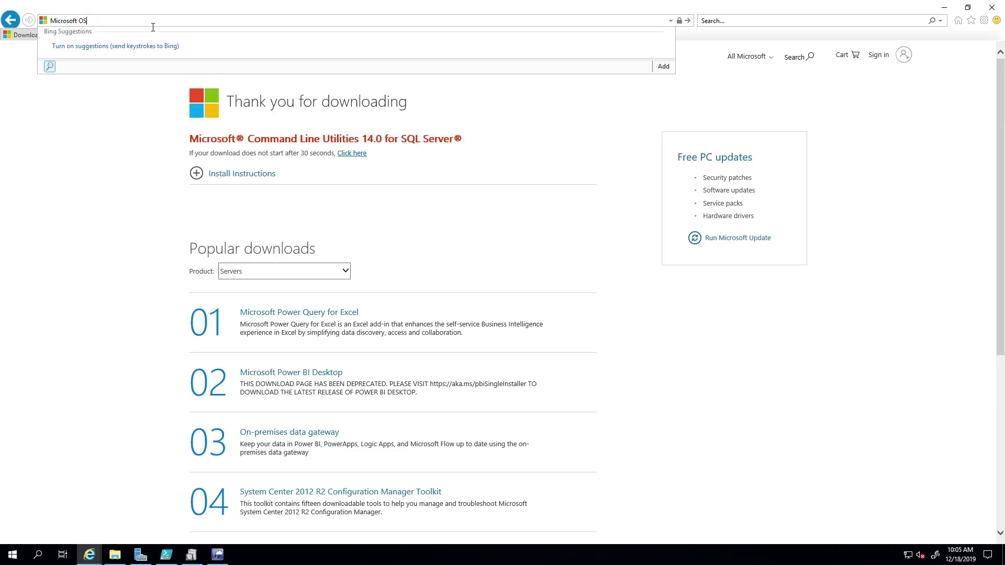
key(BackSpace)
text(DBC )
text(driver 11 for sql serverdownload)
key(Return)
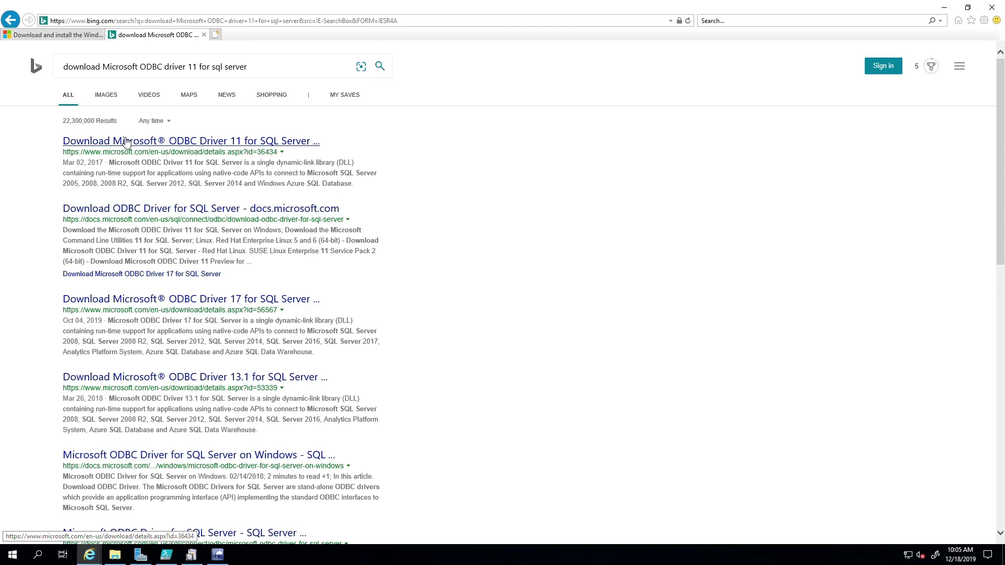
Open the ODBC Driver 11 download page and save the 64-bit msodbcsql.msi
click(125, 141)
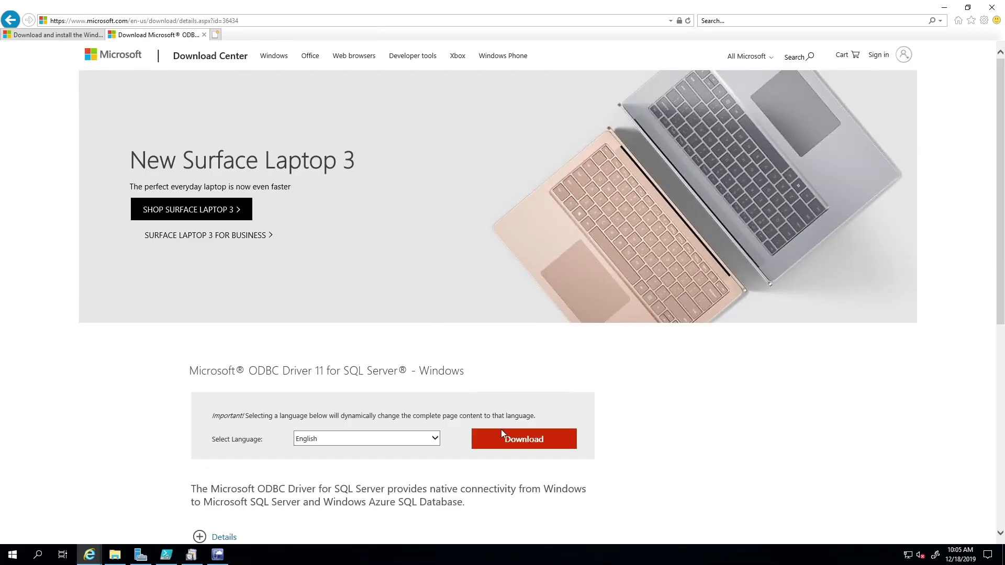
click(505, 438)
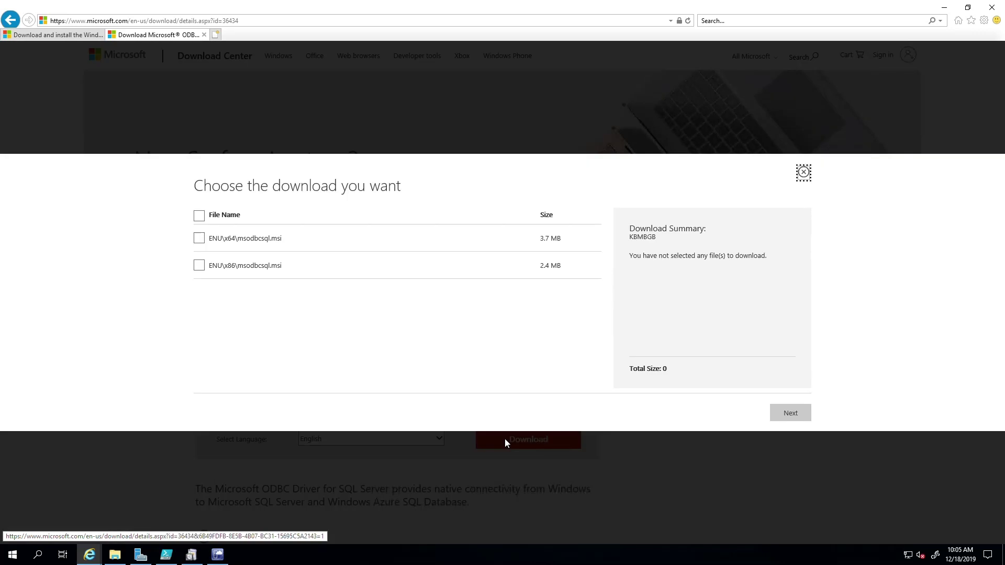
click(199, 238)
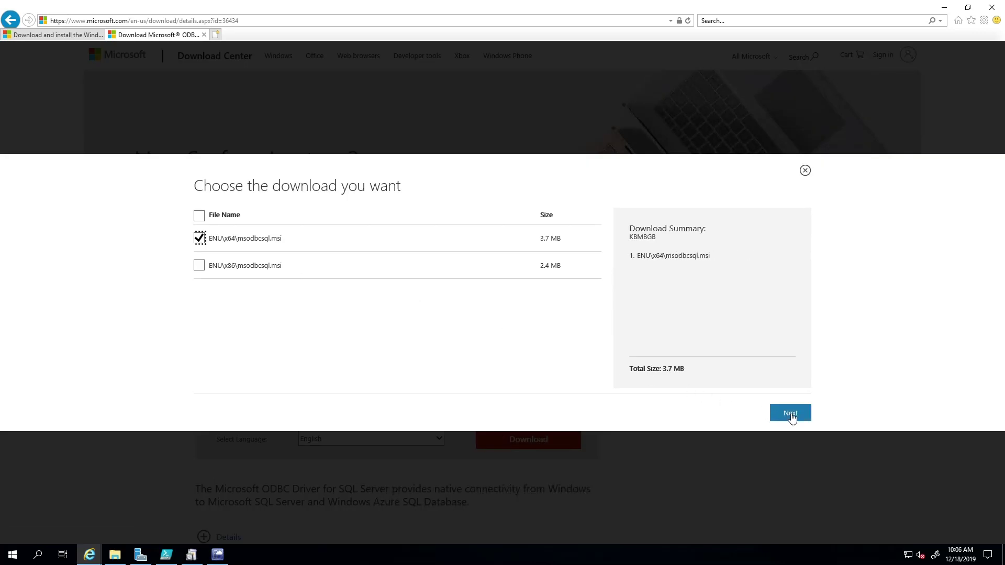
click(789, 412)
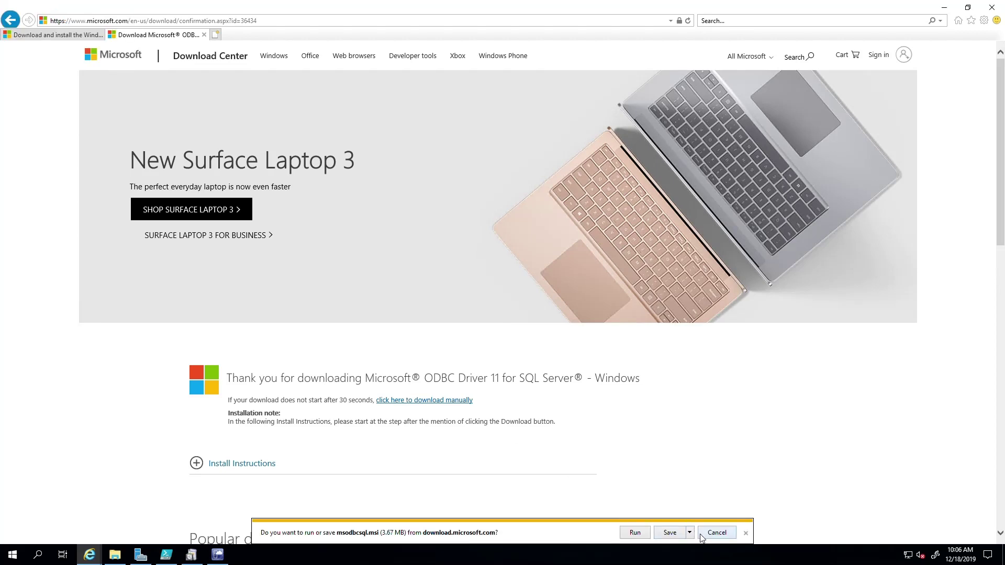
click(668, 532)
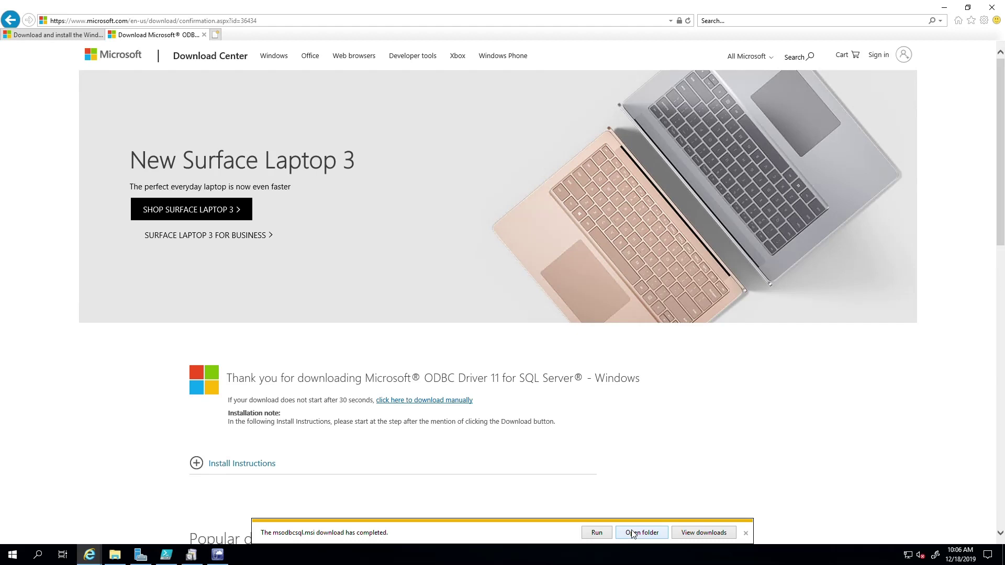
Run msodbcsql.msi, accept the license and step through the ODBC Driver 11 setup to the end
click(592, 534)
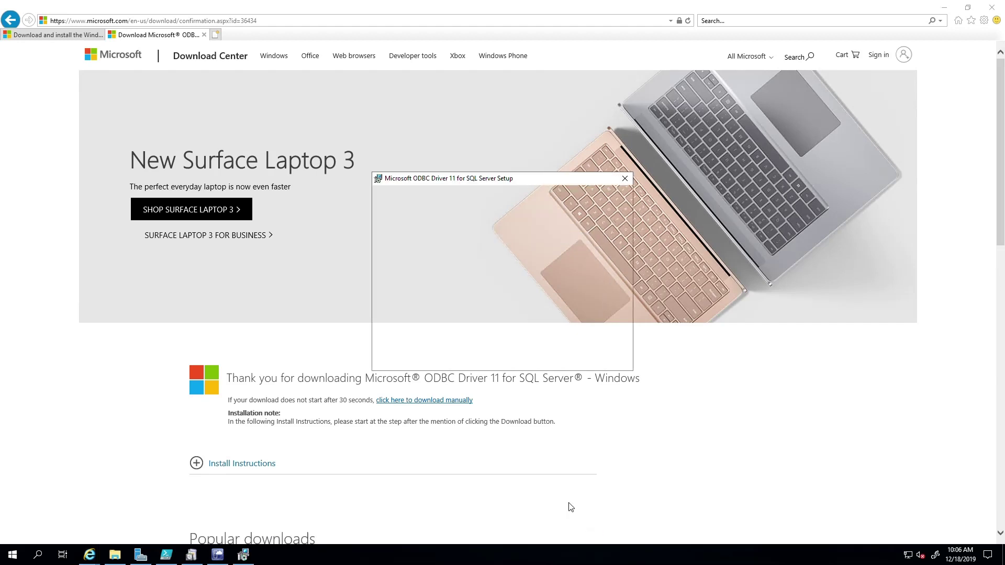
click(534, 360)
click(478, 326)
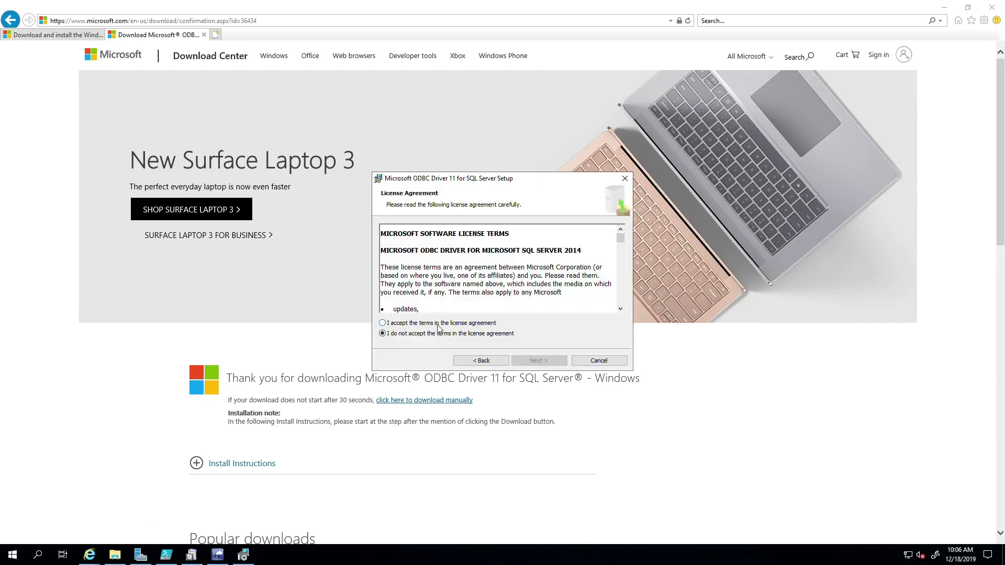
click(534, 360)
click(534, 365)
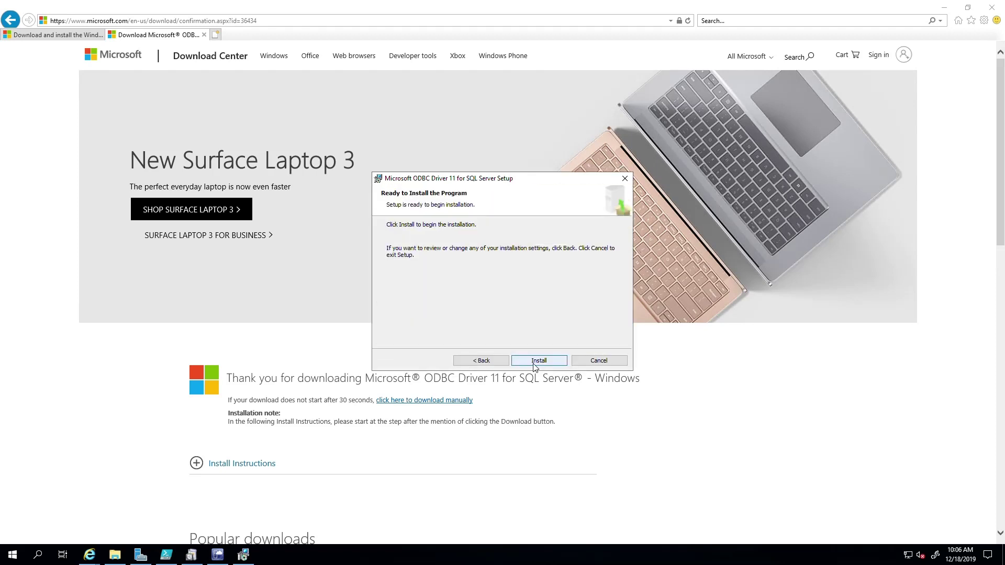
click(534, 364)
click(536, 361)
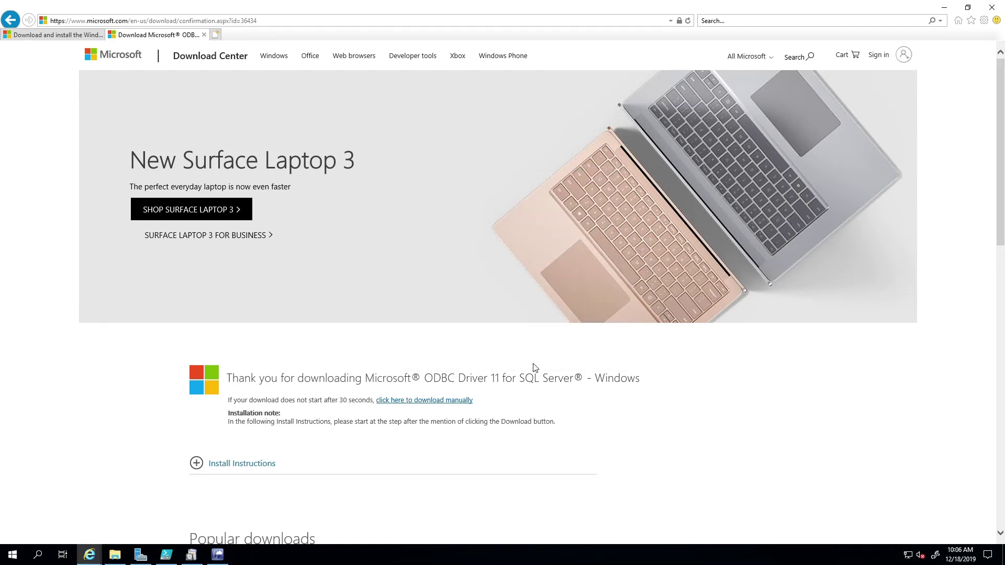
Relaunch MsSqlCmdLnUtils from Downloads, acknowledge the missing ODBC Driver 11 warning and close it
click(111, 557)
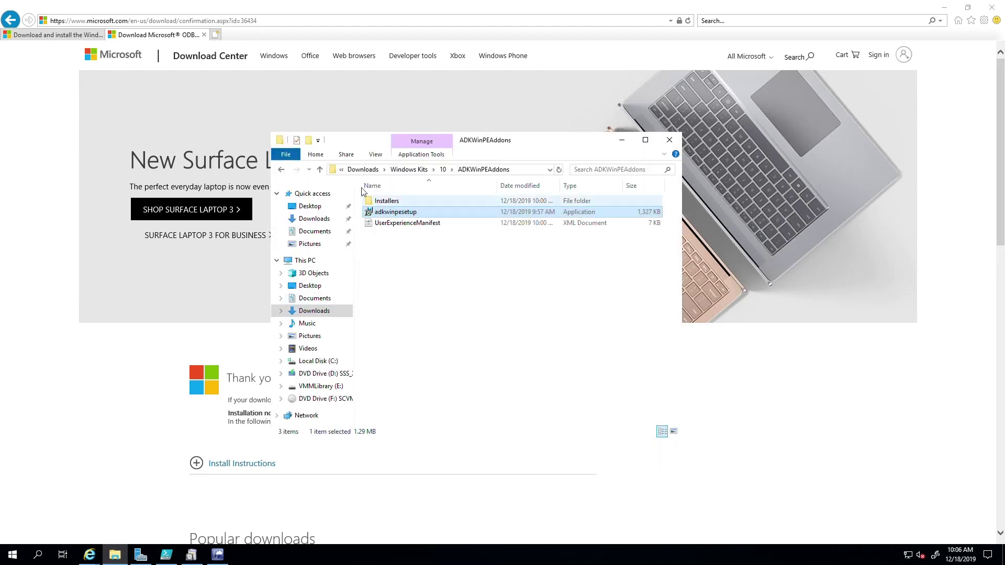
click(363, 169)
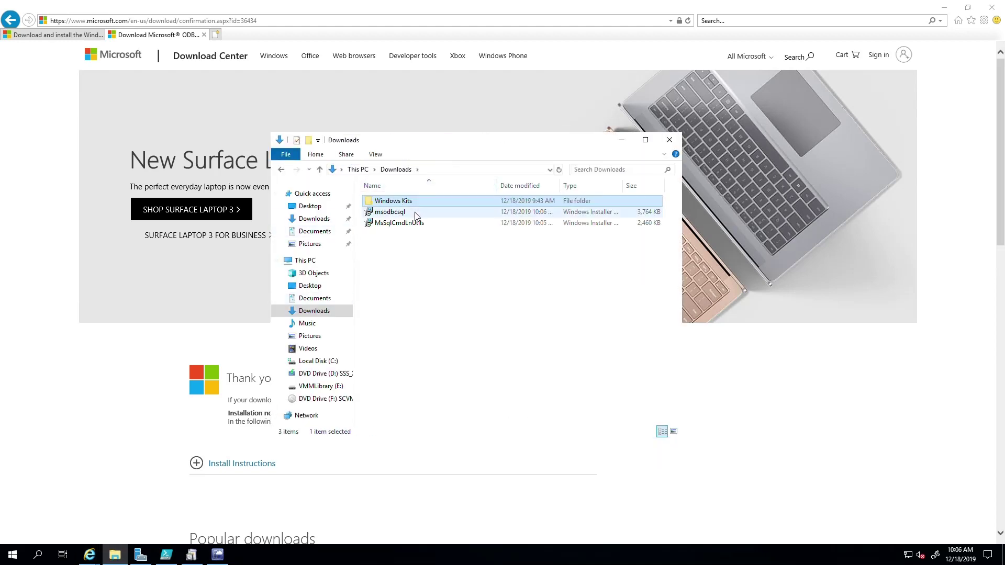
double_click(390, 225)
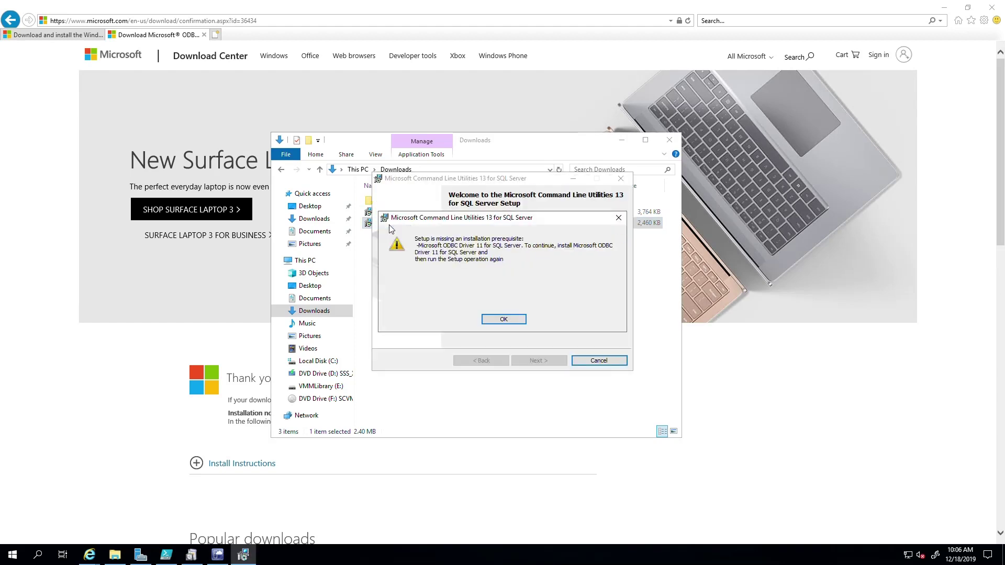
click(503, 320)
click(503, 320)
click(539, 361)
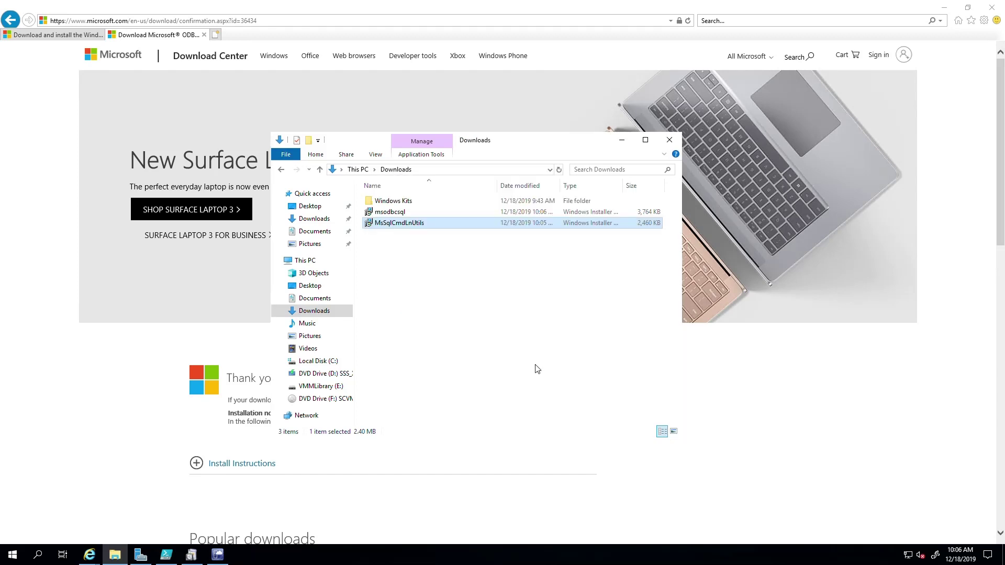
click(410, 263)
Relaunch the ODBC Driver 11 installer and cancel its maintenance setup
double_click(390, 212)
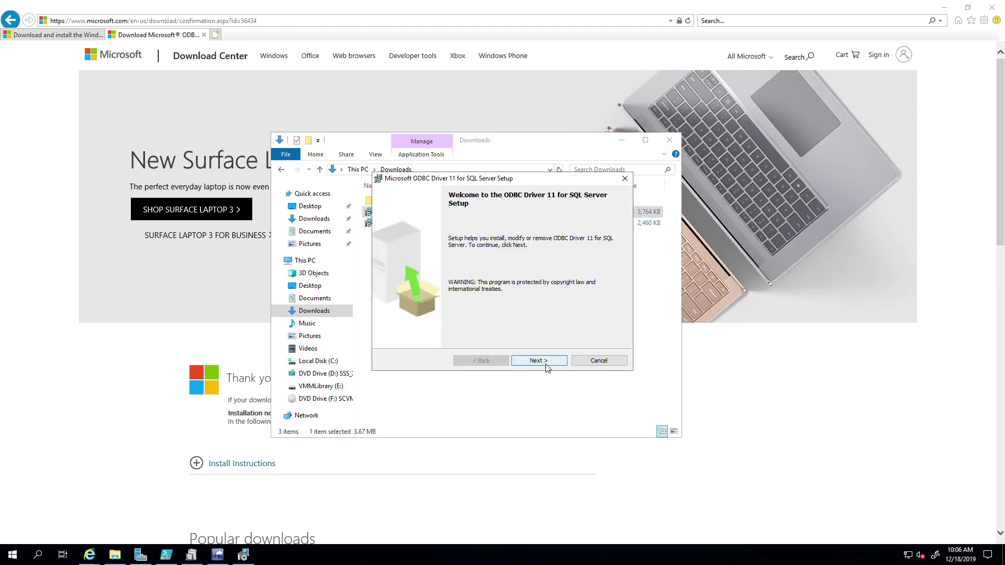
click(545, 365)
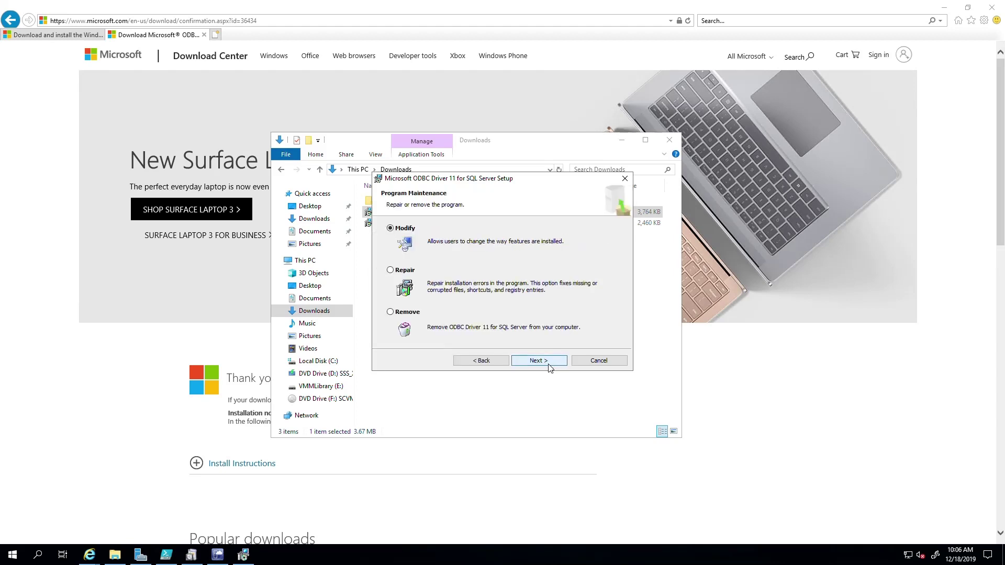
click(596, 361)
click(474, 305)
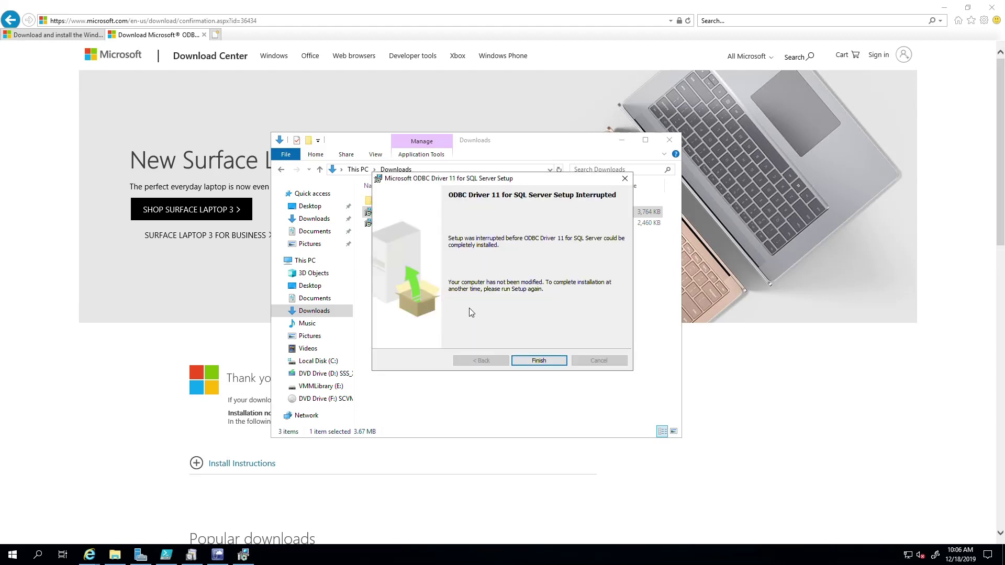
Return Internet Explorer to the ODBC Driver 11 download page and show the download link's options
click(456, 310)
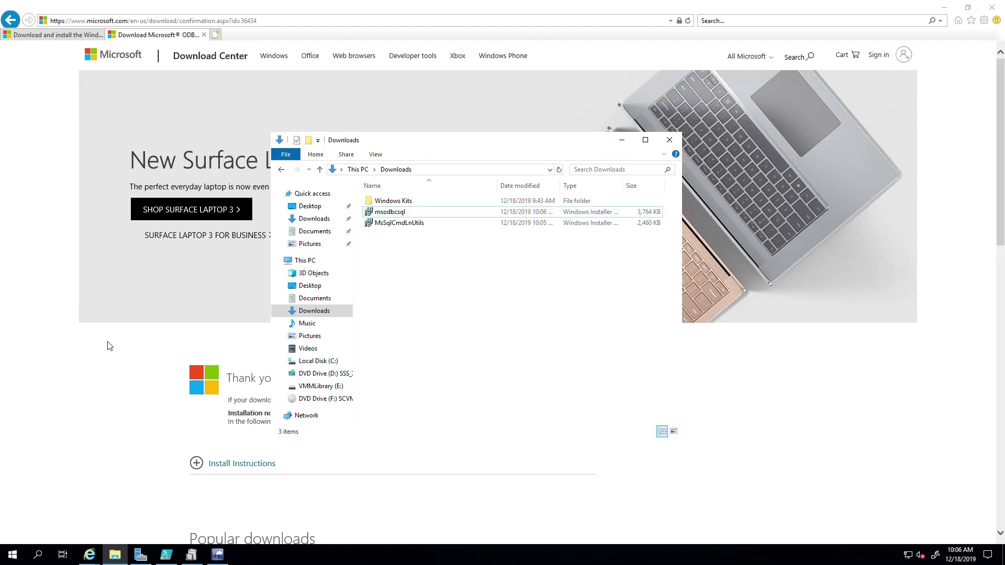
click(90, 348)
click(11, 16)
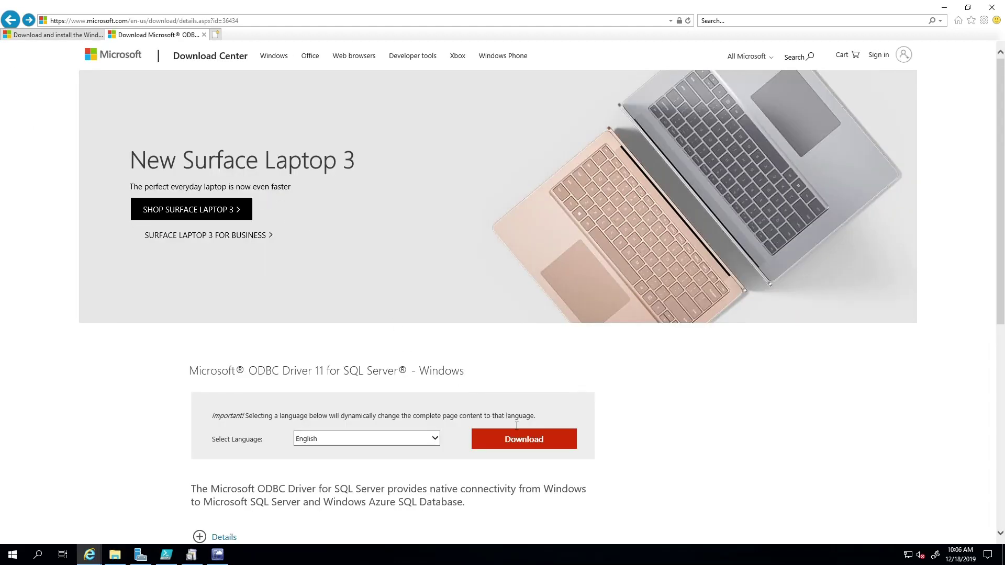
right_click(507, 440)
Download the ENU\x86\msodbcsql.msi ODBC Driver 11 installer, save it and run it
click(498, 440)
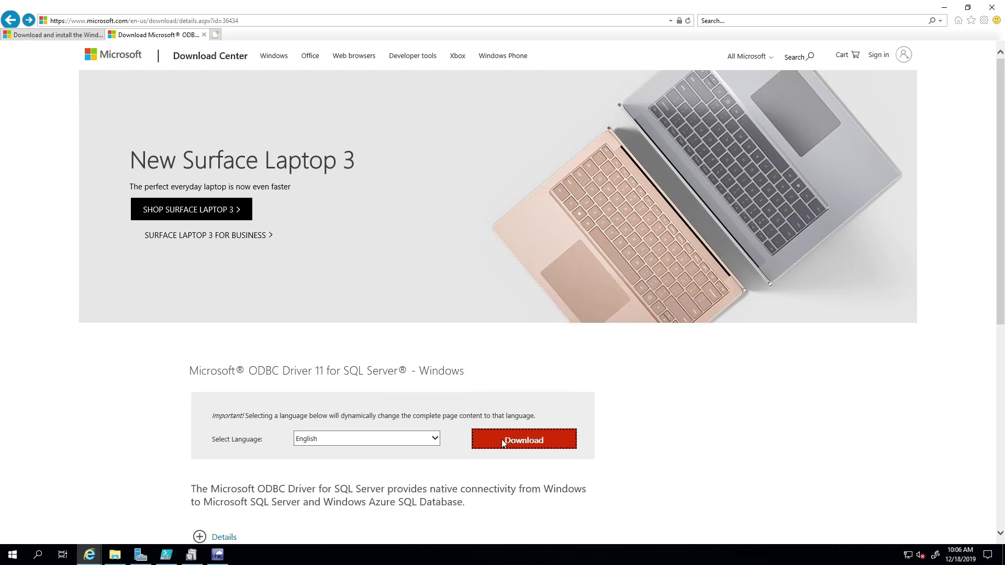
click(495, 442)
click(520, 450)
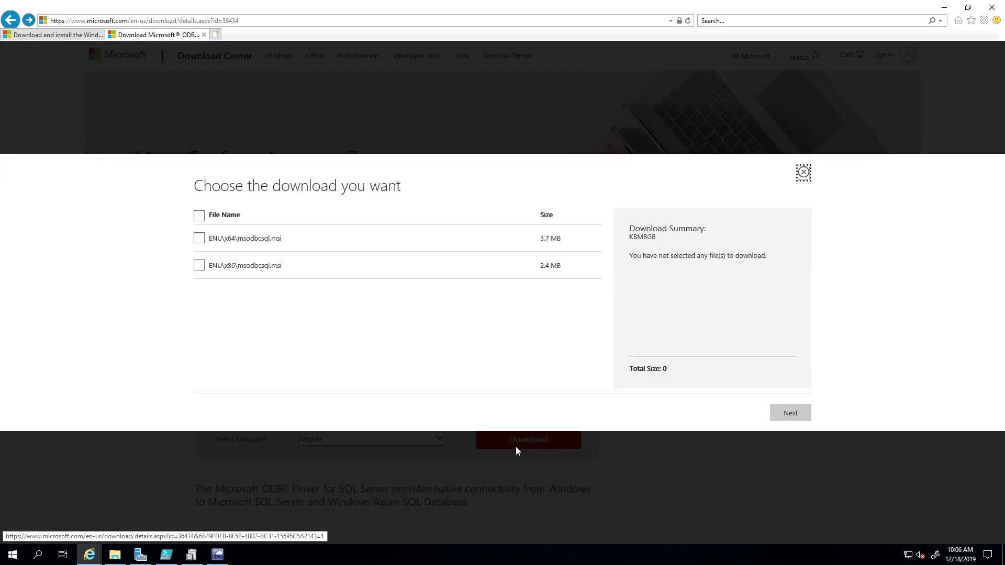
click(199, 266)
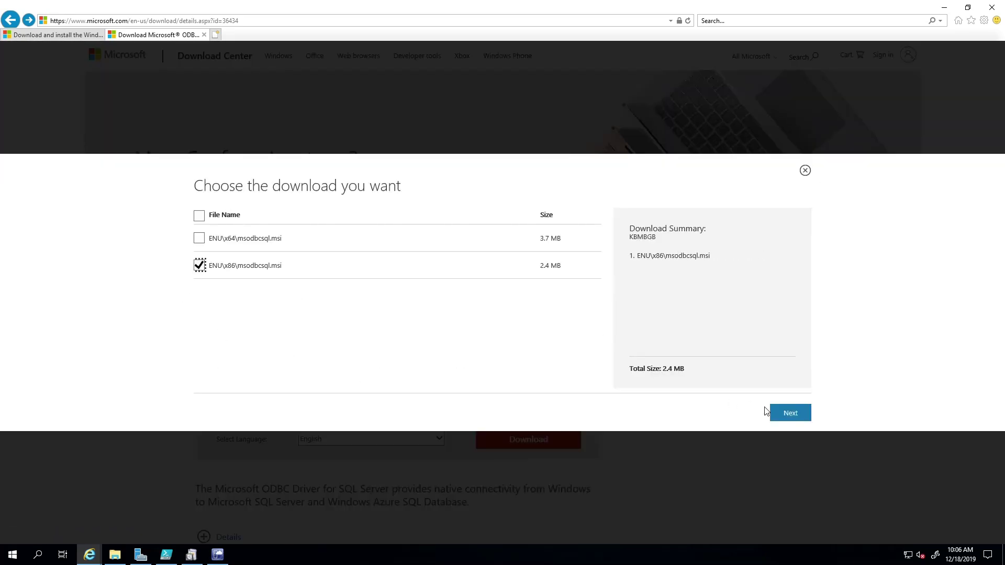
click(779, 415)
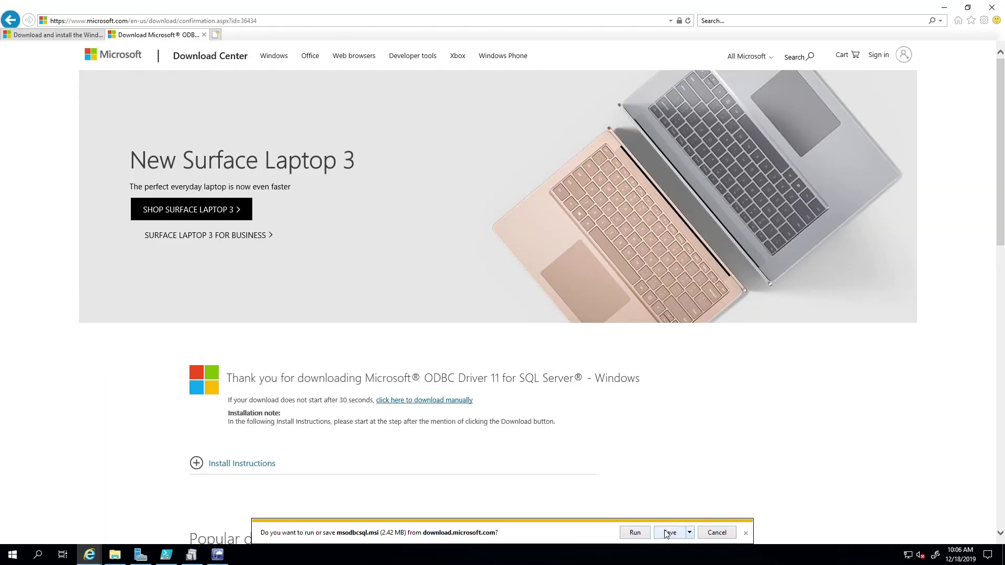
click(661, 536)
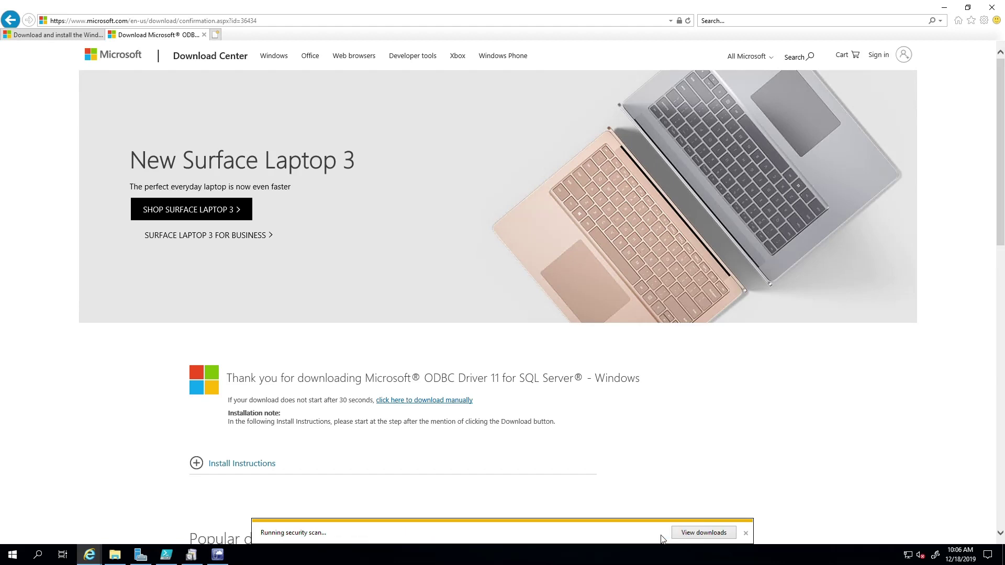
click(602, 536)
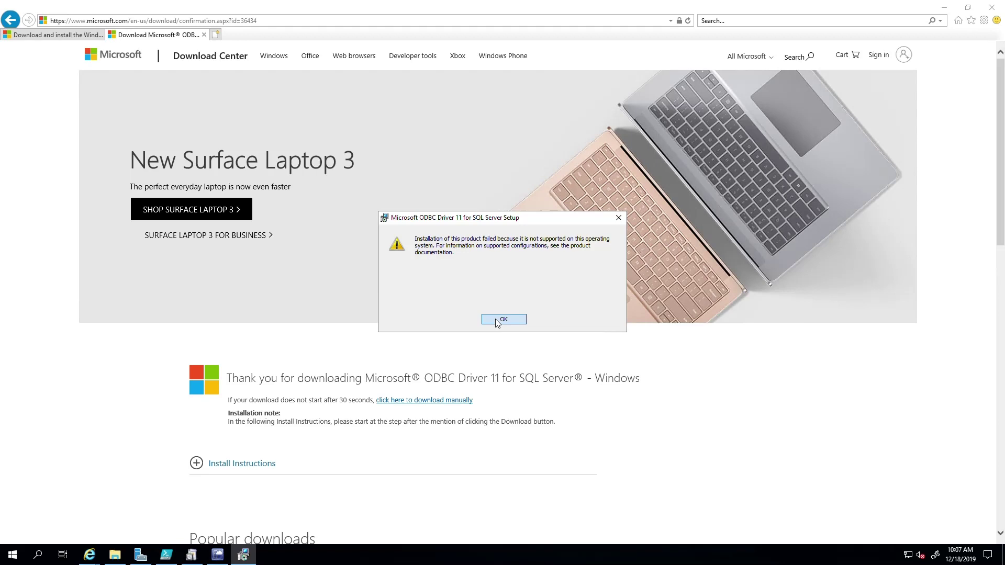
Dismiss the unsupported-OS error, finish the failed setup, and return to the VMM Setup Wizard
click(496, 319)
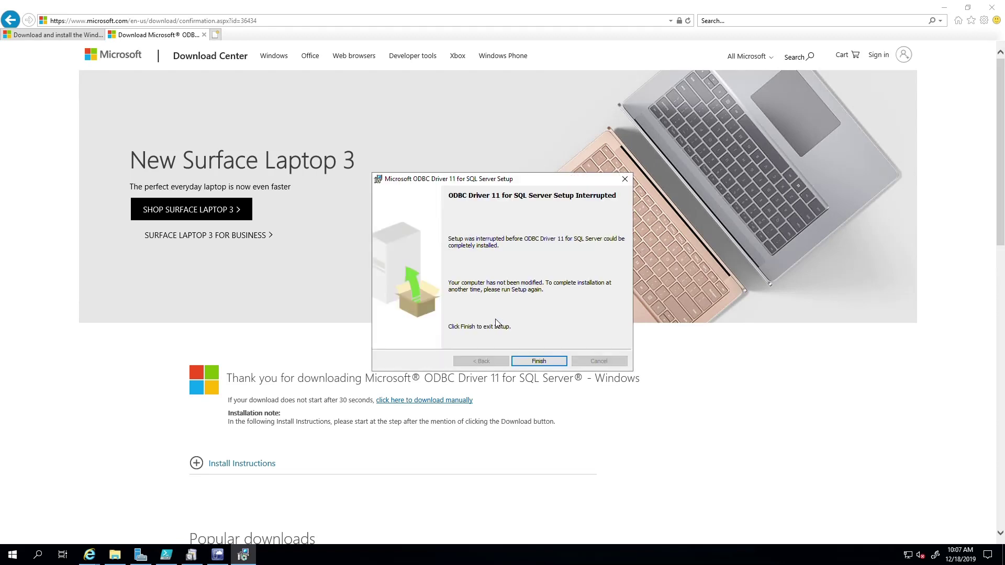
click(527, 362)
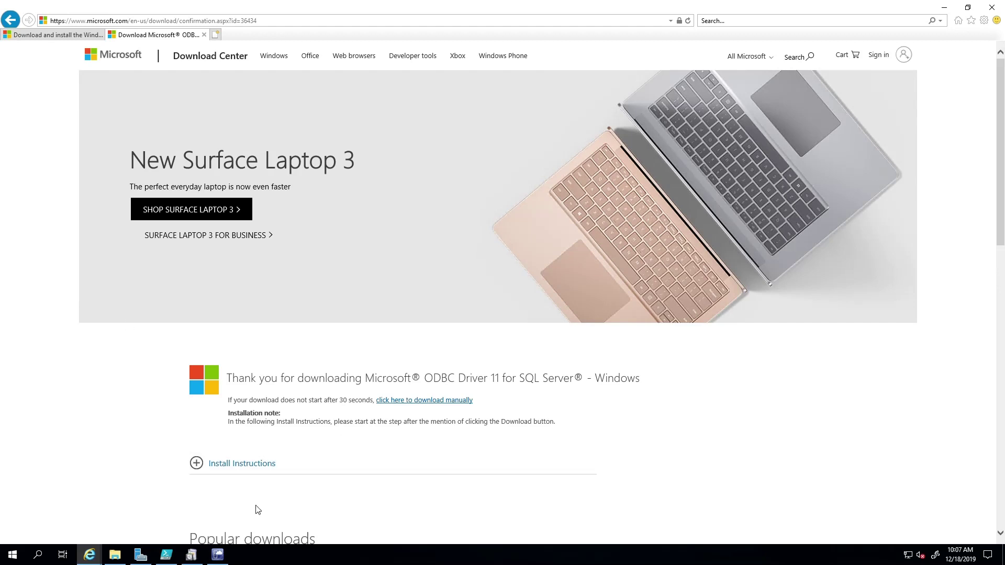
click(217, 555)
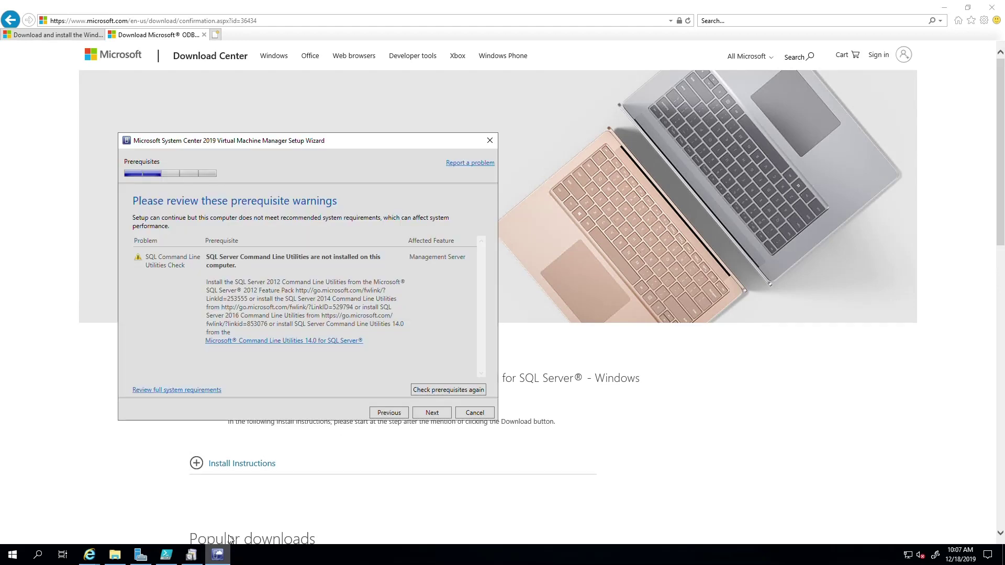
Re-run the VMM prerequisite check and relaunch MsSqlCmdLnUtils from the Downloads folder
click(443, 389)
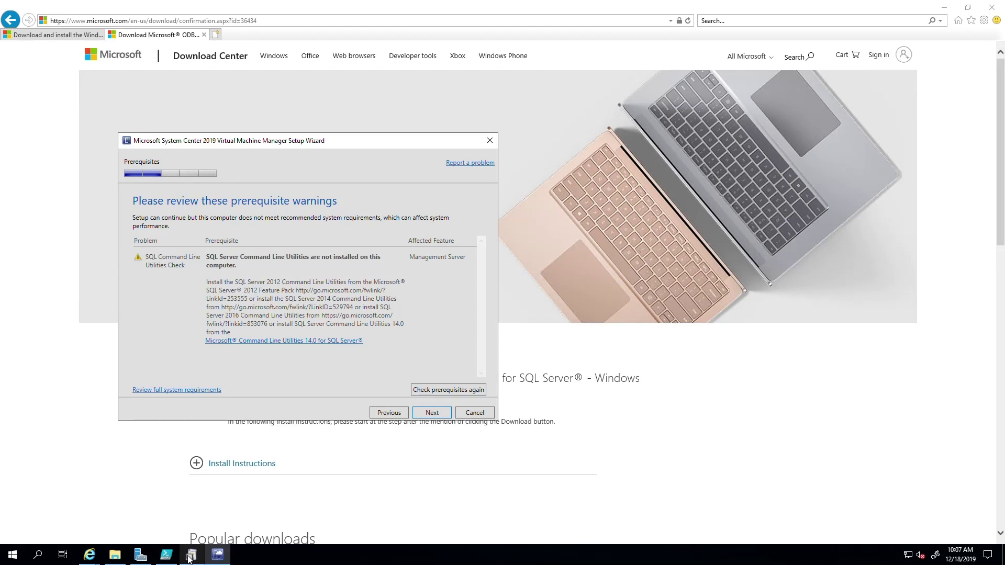
click(114, 554)
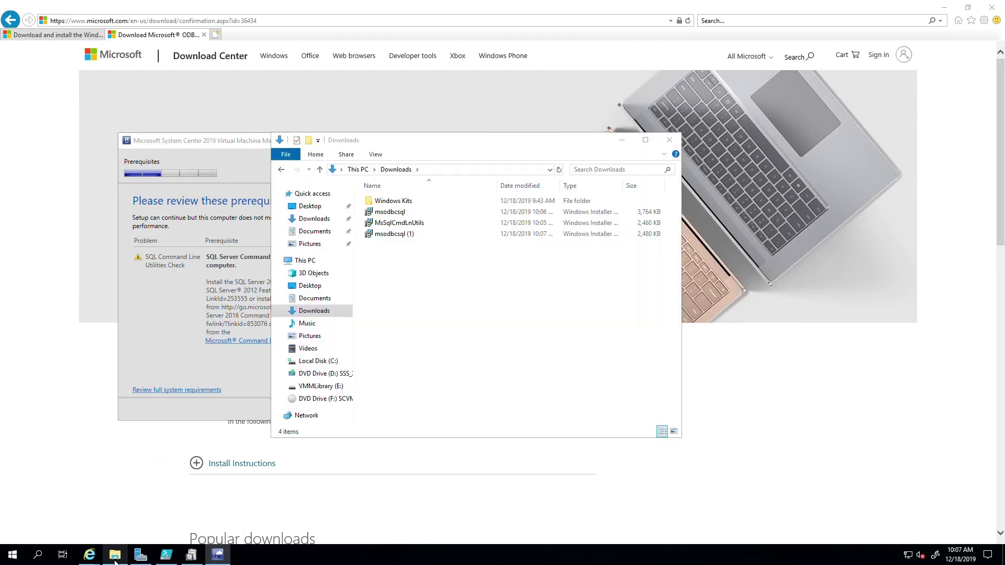
double_click(394, 225)
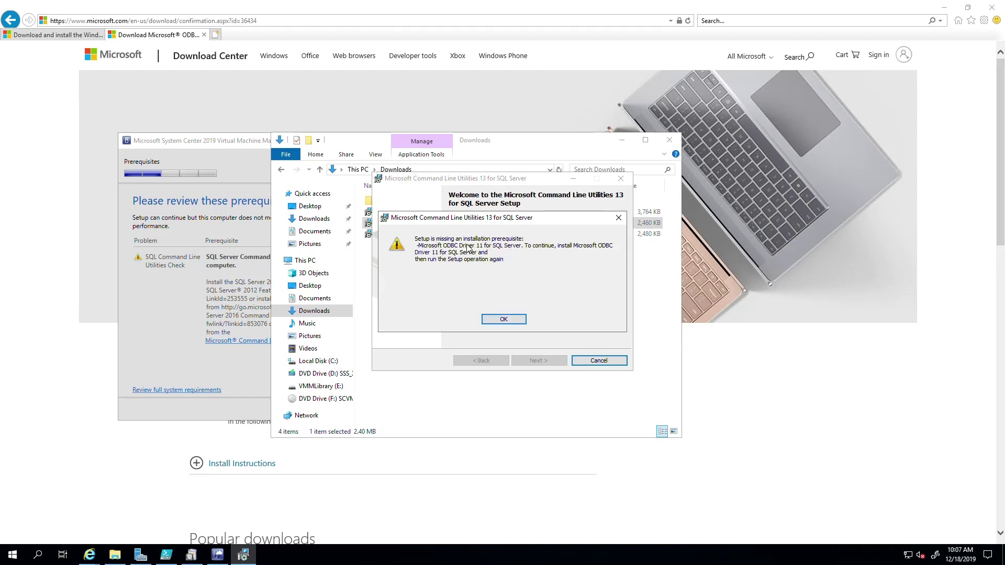
Return to Internet Explorer and go back to the previous download page
right_click(64, 399)
right_click(76, 459)
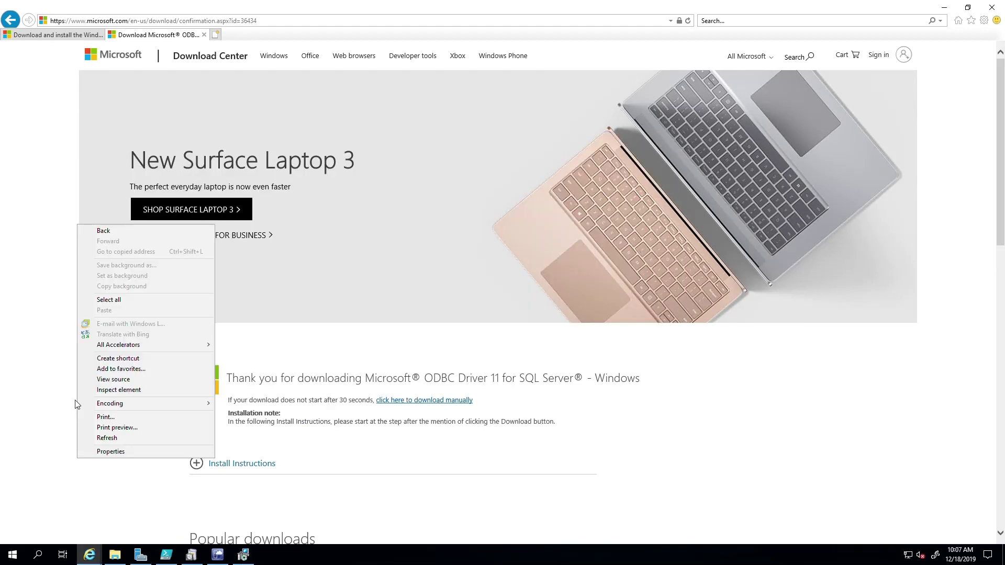
click(24, 222)
Return to the Bing results and open the Download ODBC Driver for SQL Server docs article
click(12, 20)
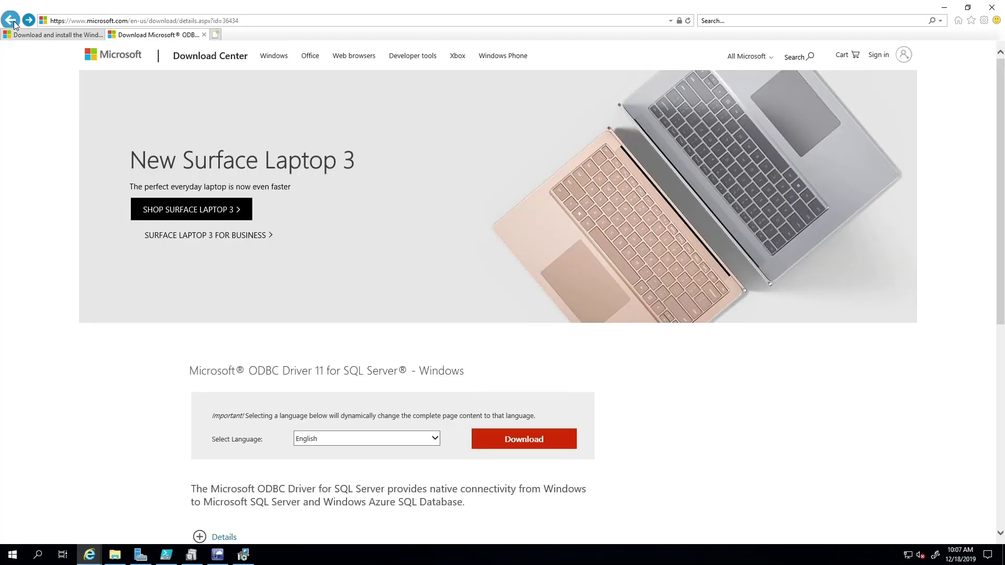
click(11, 20)
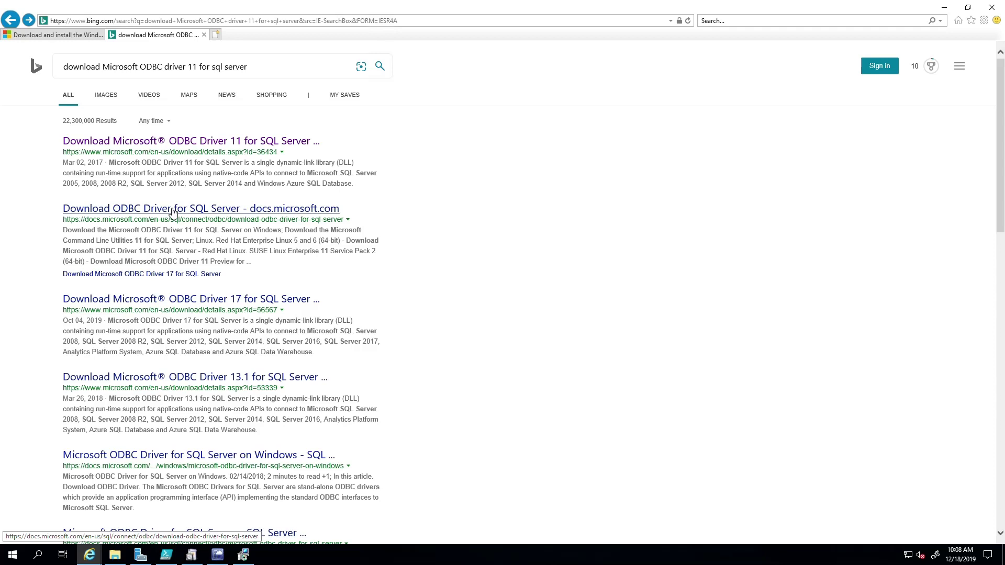
right_click(172, 210)
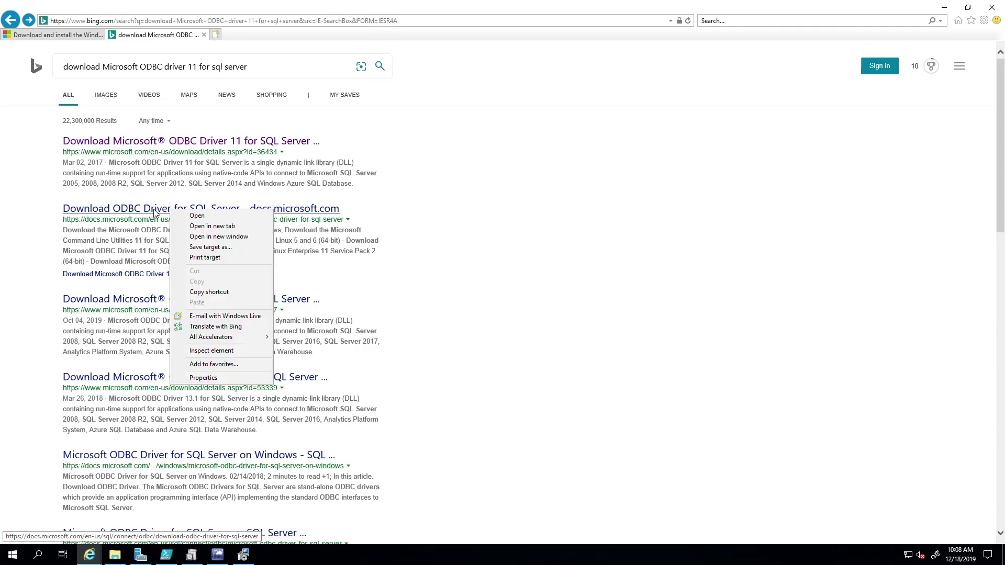
right_click(153, 211)
click(133, 211)
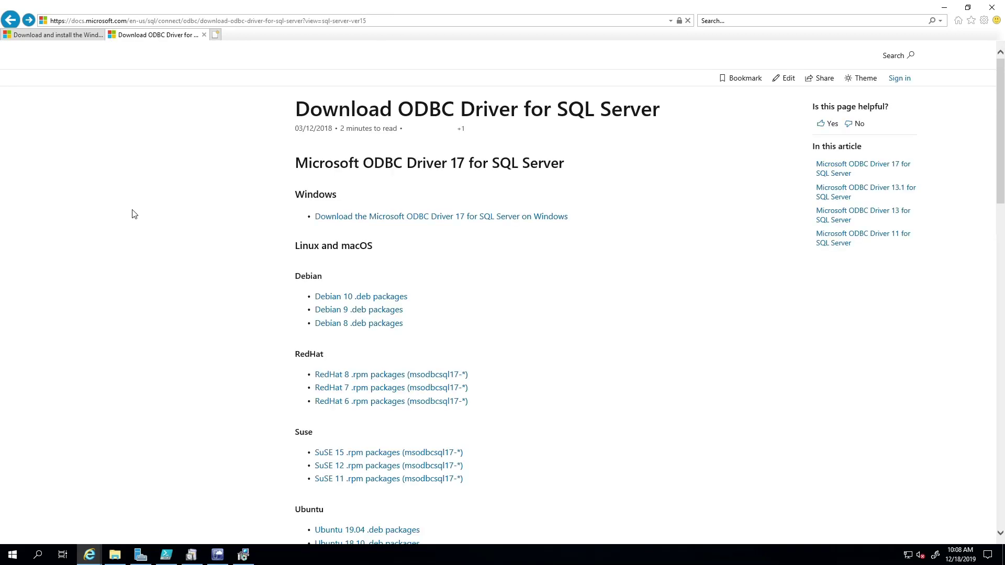
Check the Driver History page, then open the ODBC Driver 17 for SQL Server Windows download
click(191, 220)
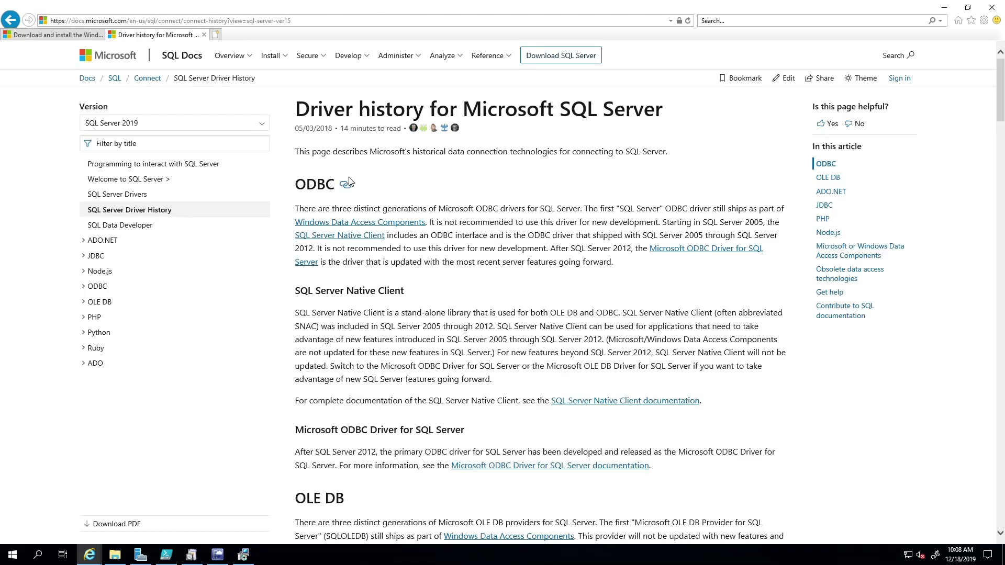
click(12, 23)
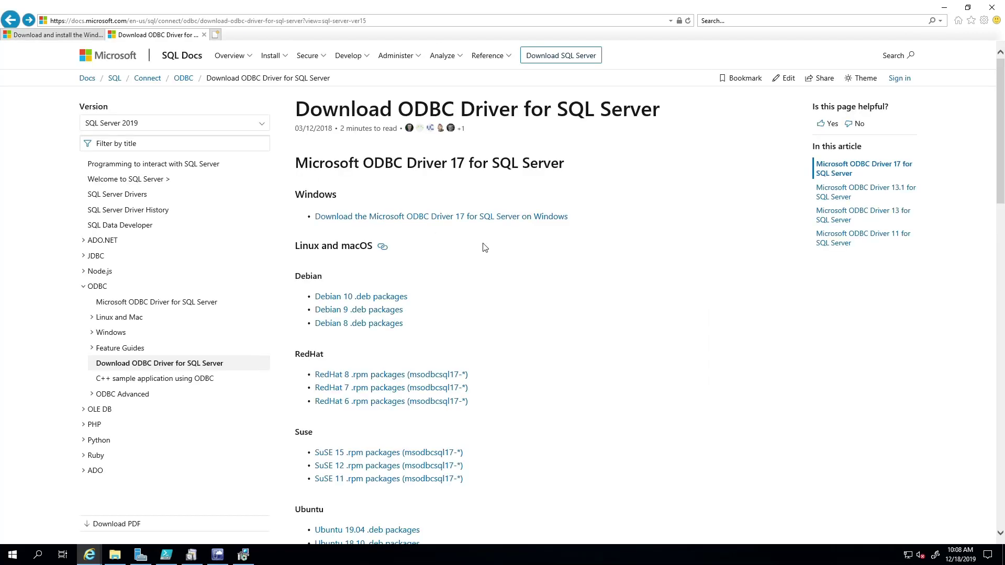
click(420, 218)
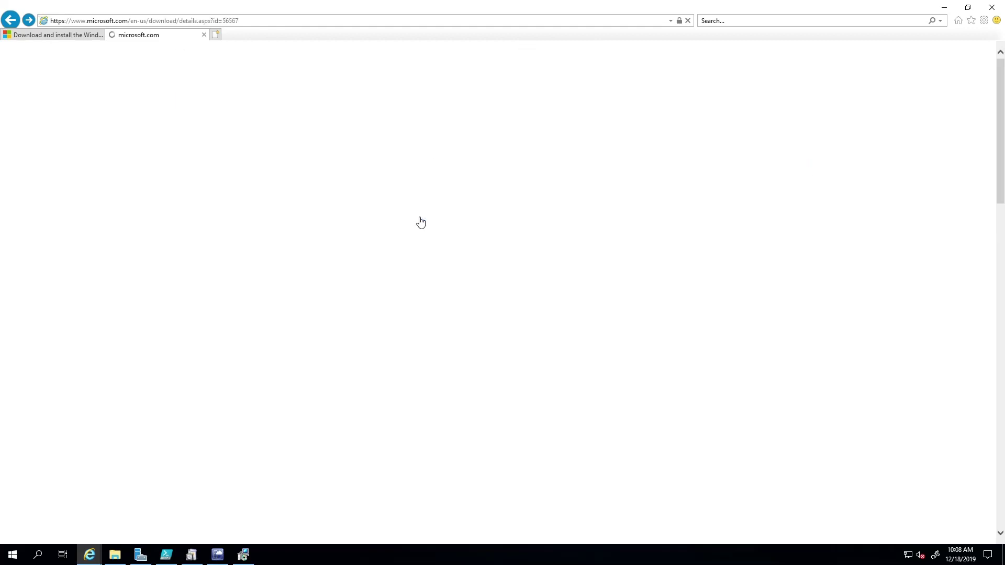
scroll(354, 384, down, 4)
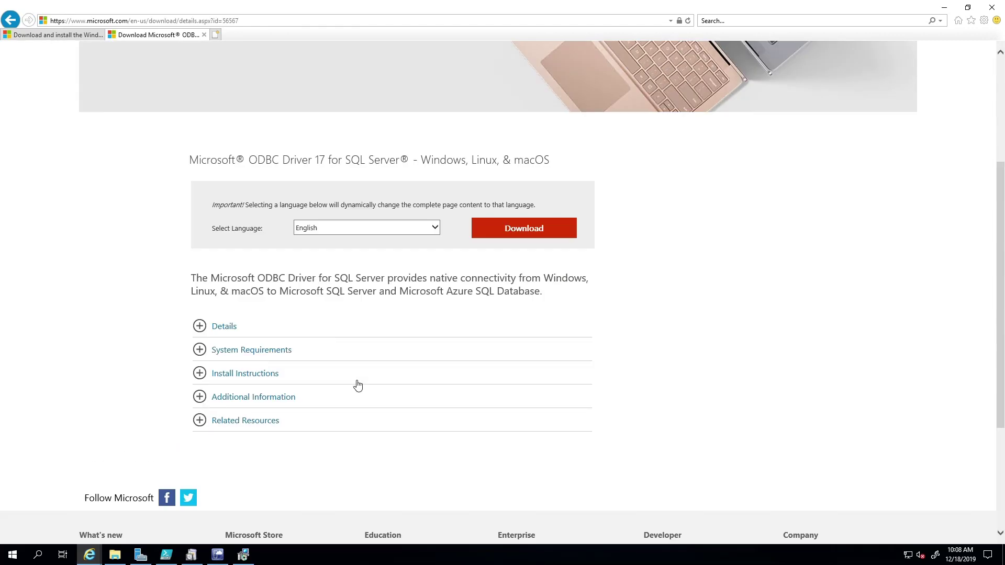
Select and save the msodbcsql_17.4.2.1_x64.msi ODBC Driver 17 installer
click(528, 205)
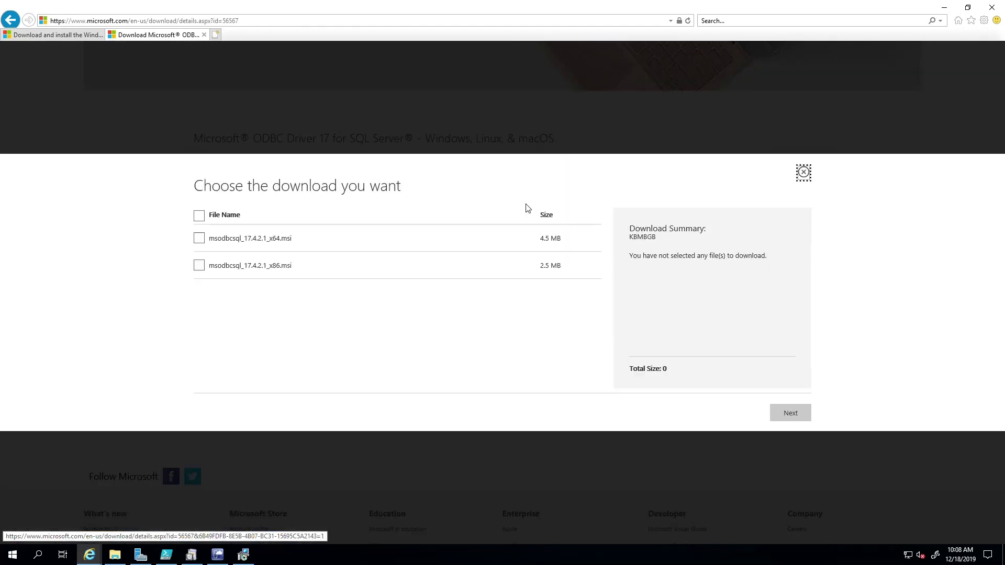
click(202, 240)
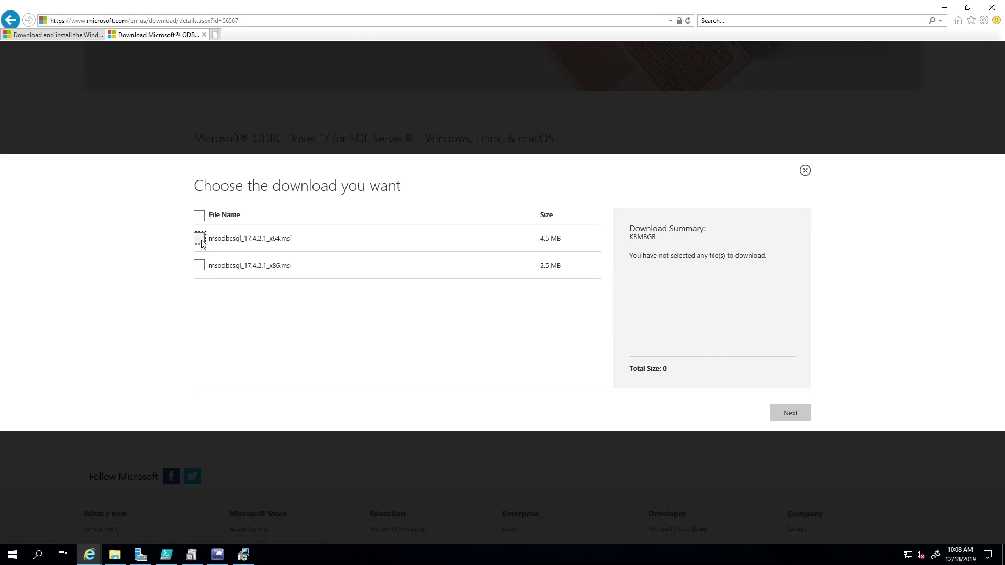
right_click(783, 413)
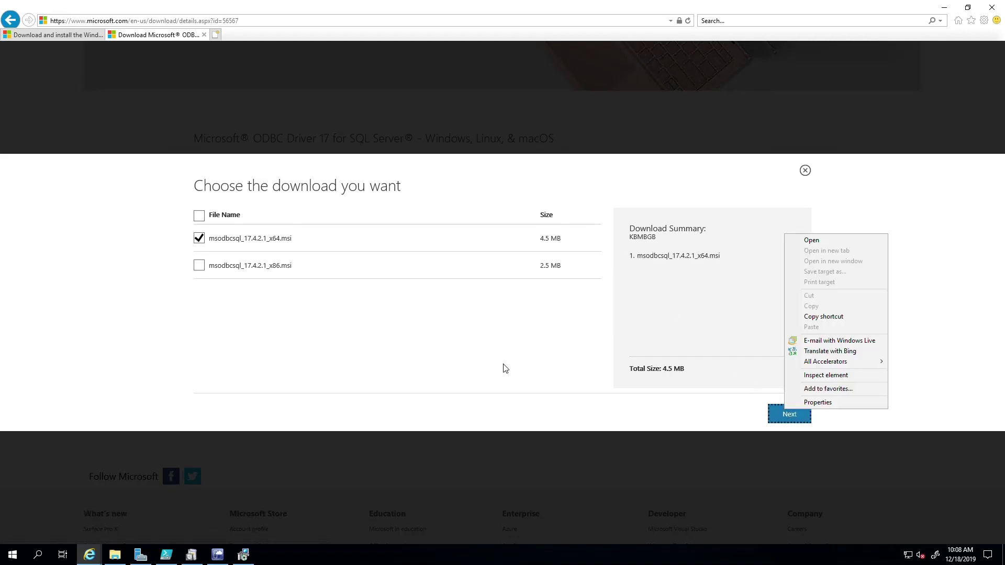
right_click(753, 418)
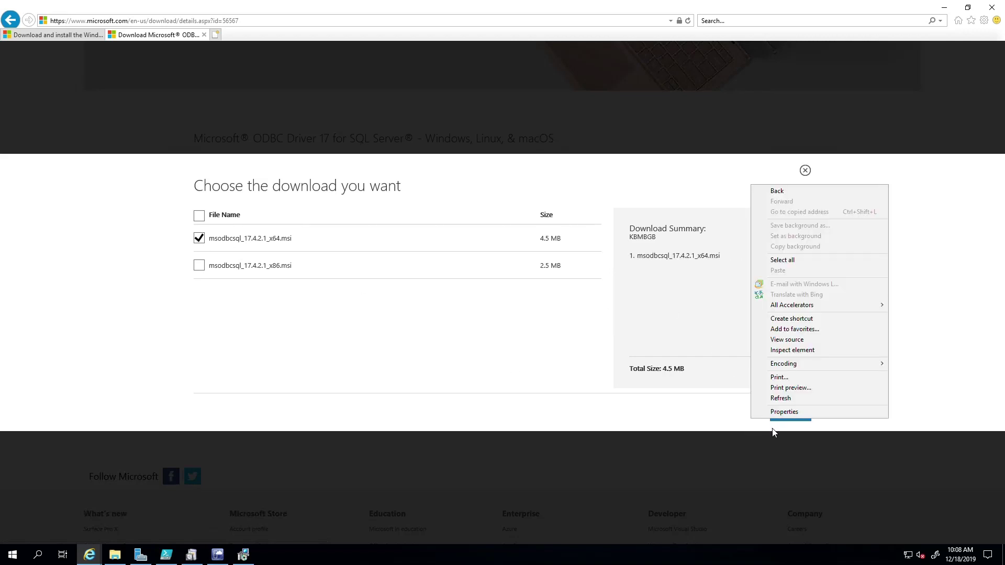
key(Escape)
click(782, 419)
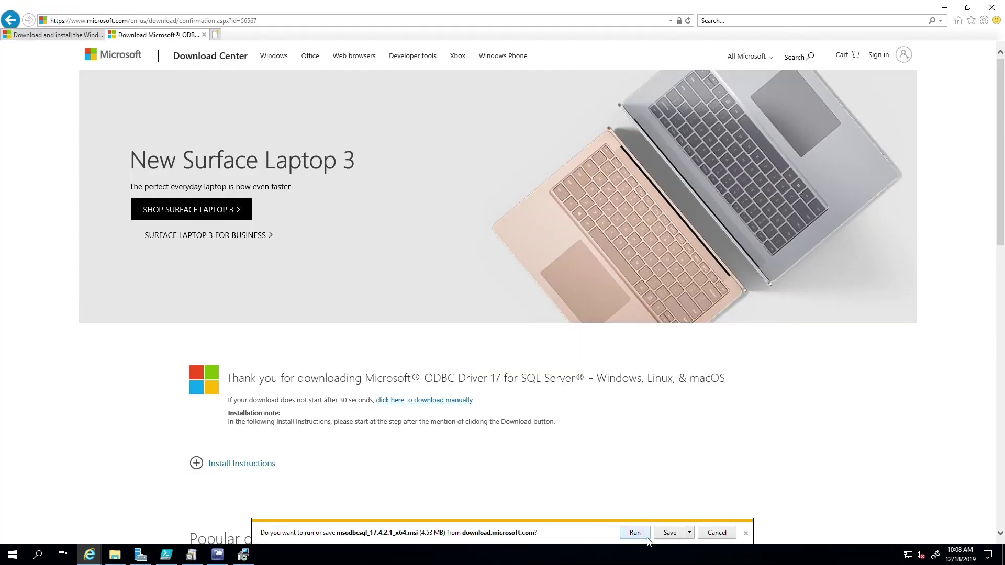
click(664, 533)
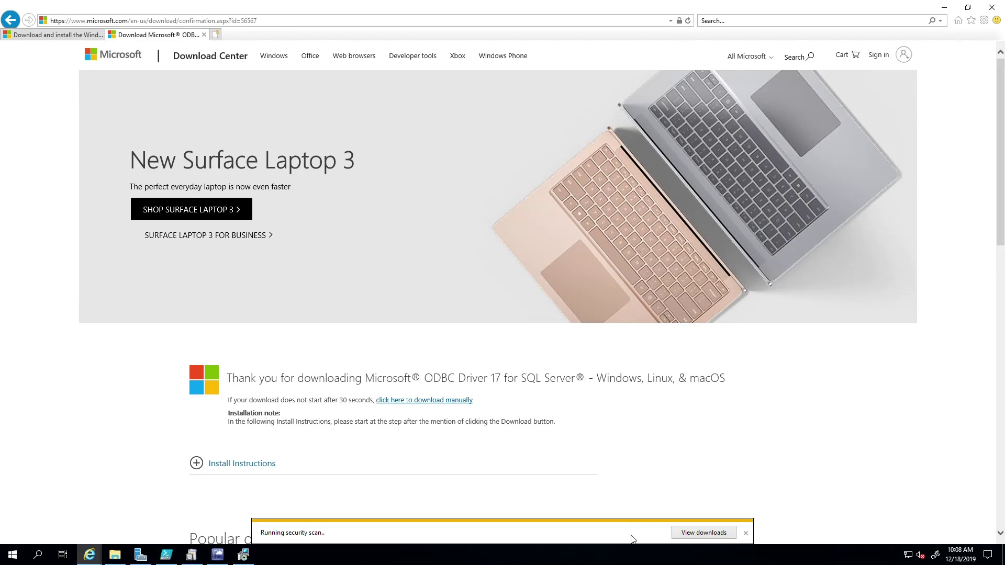
Run the installer, acknowledge the Visual C++ prerequisite warning, and finish the interrupted setup
click(607, 538)
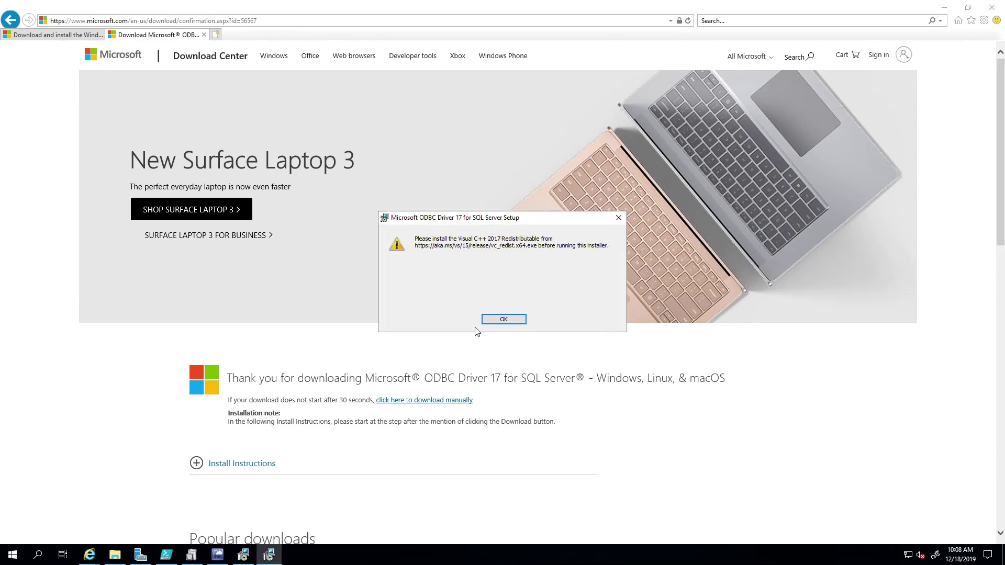
click(505, 317)
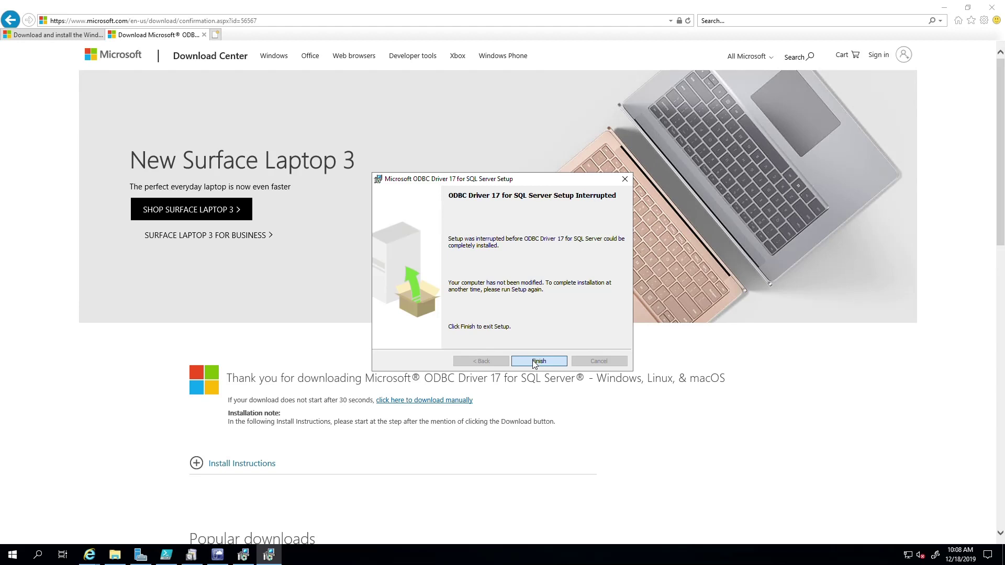
click(534, 361)
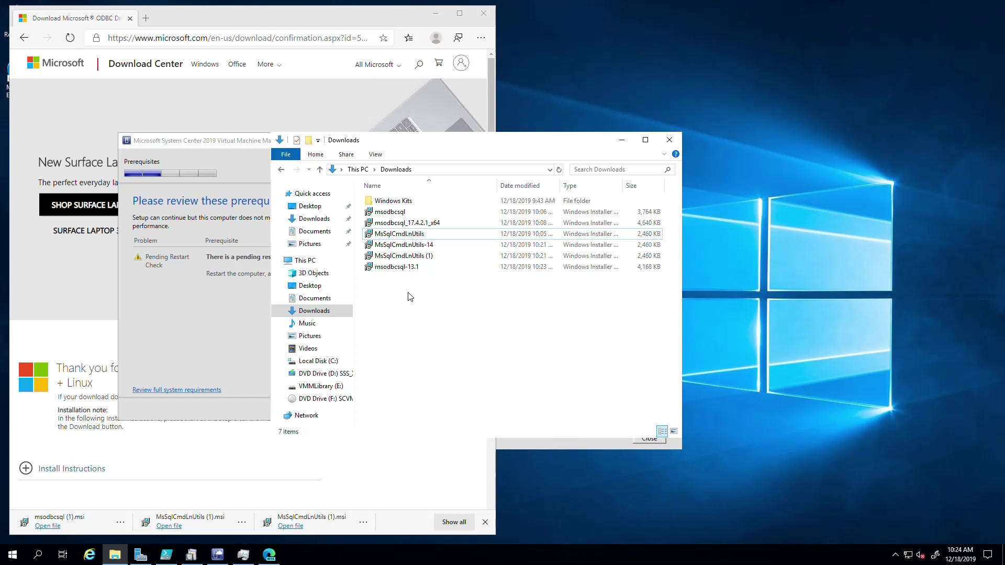
Inspect the msodbcsql-13.1 and MsSqlCmdLnUtils-14 files in Downloads, then minimize the folder window
click(405, 269)
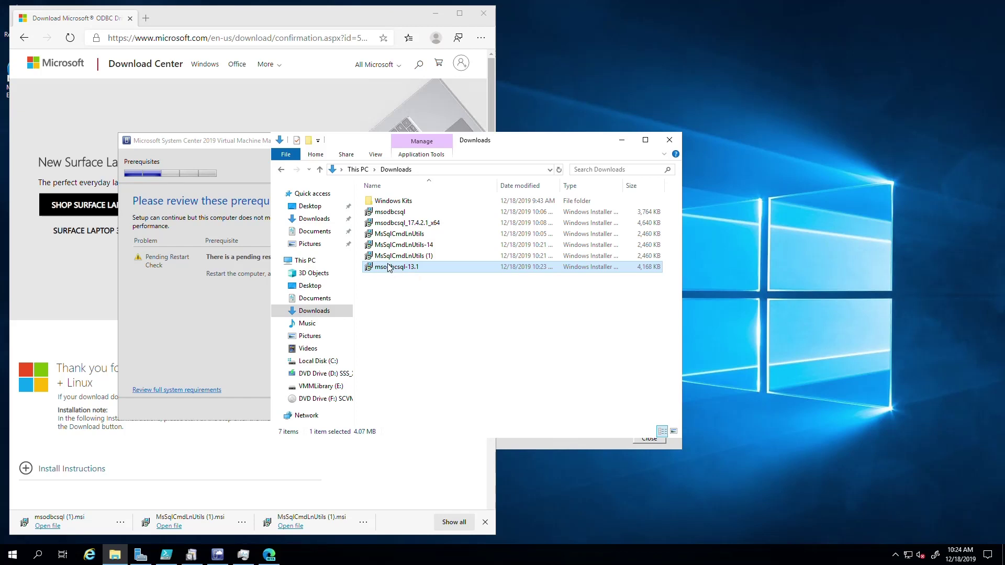
click(388, 246)
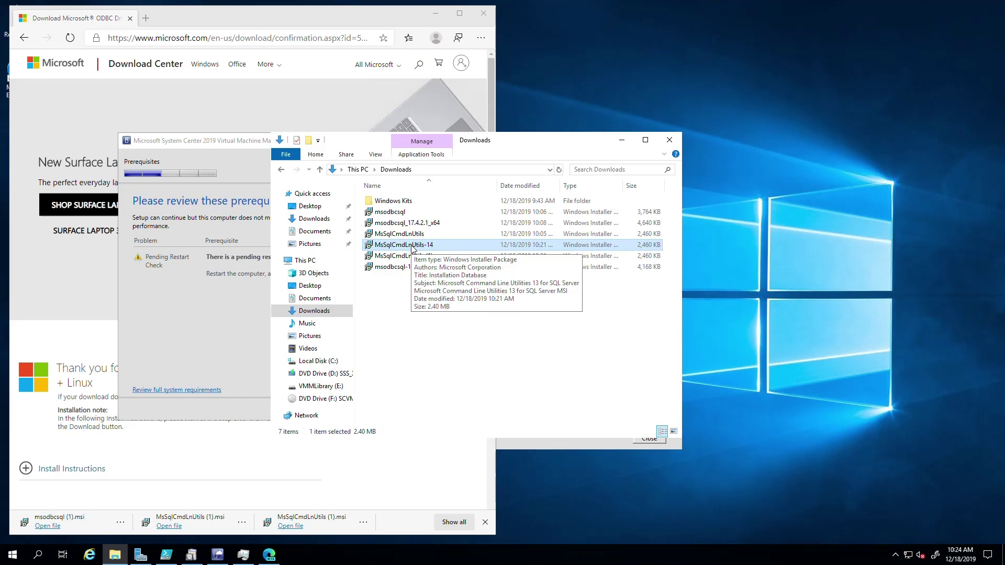
right_click(401, 304)
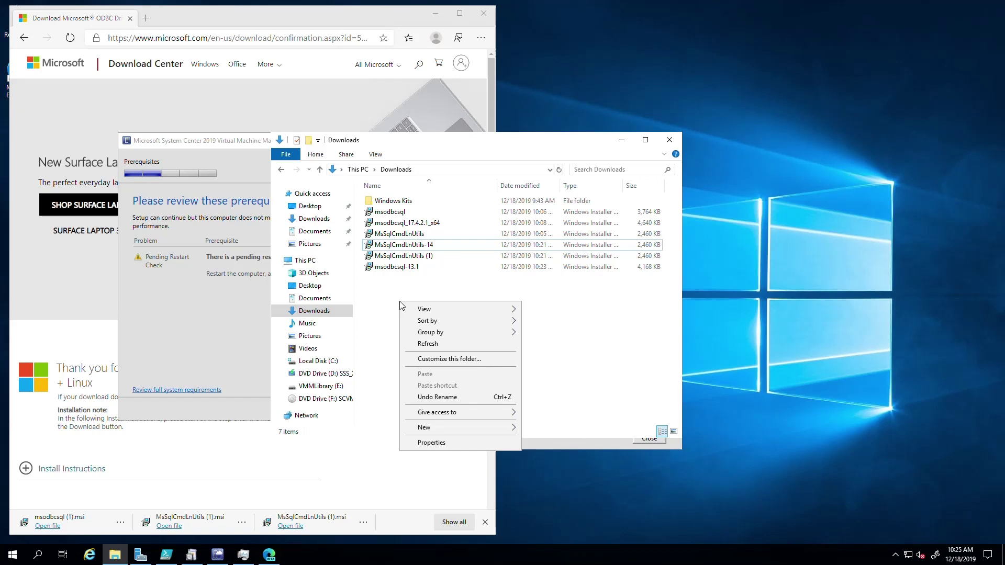
click(385, 287)
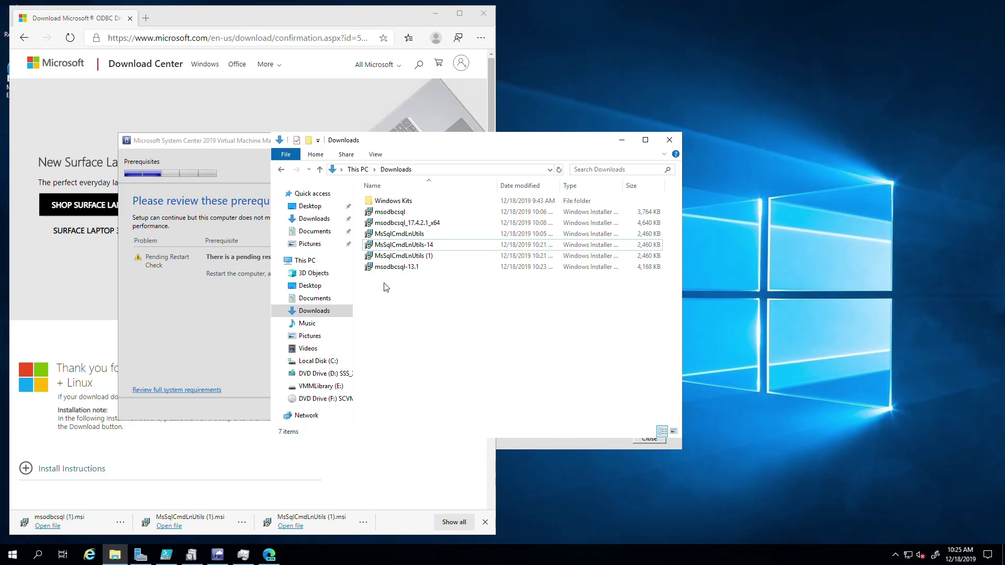
click(622, 140)
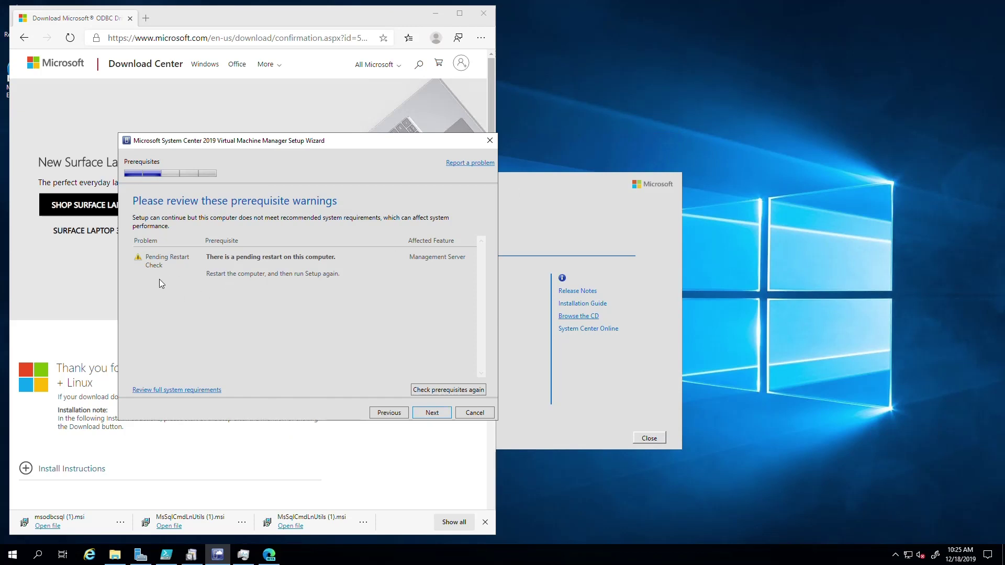
Move the VMM Setup Wizard window to a new position on screen
drag(214, 146, 280, 164)
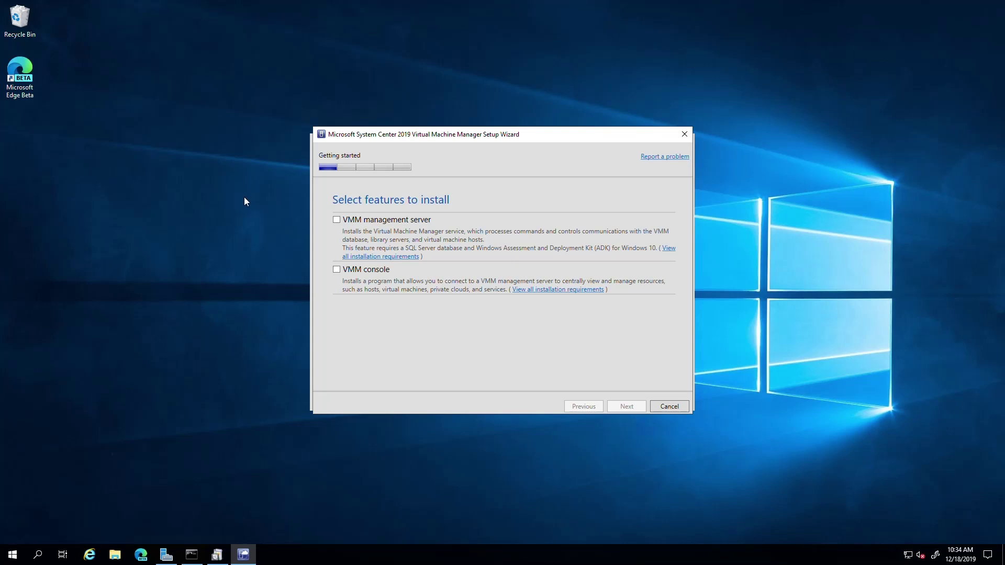
Select the VMM management server feature and enter the organization name for registration
click(337, 220)
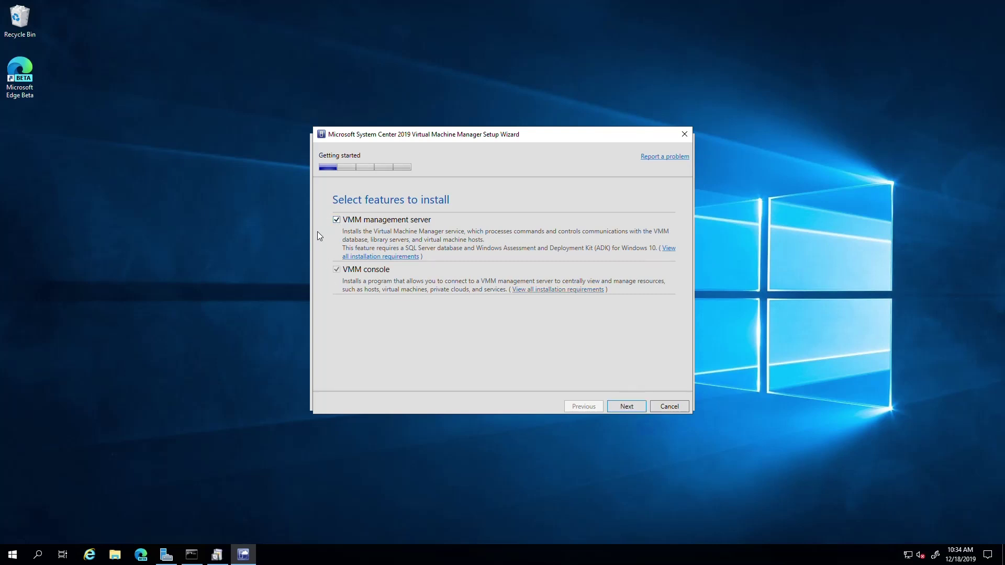
click(633, 407)
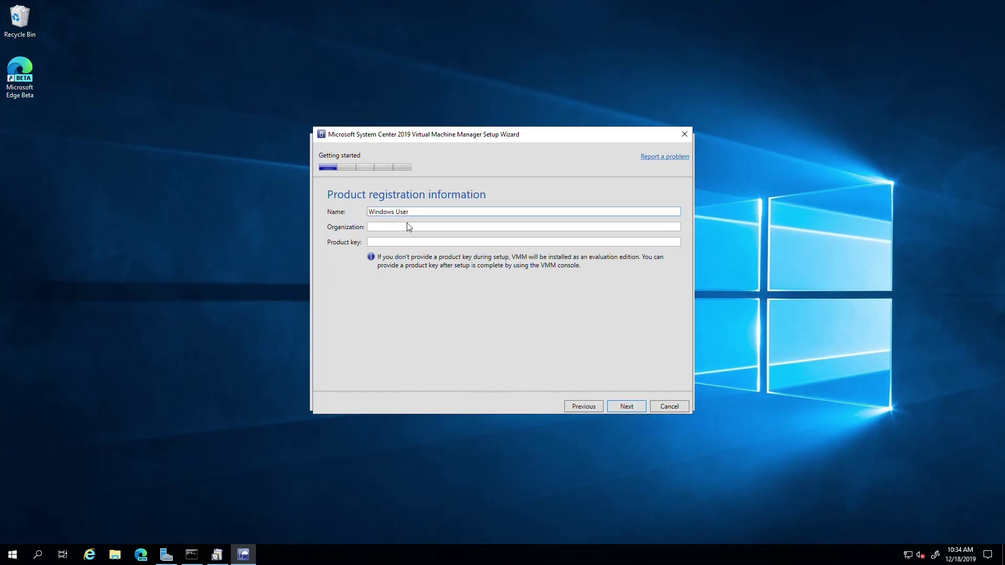
click(382, 230)
text(H)
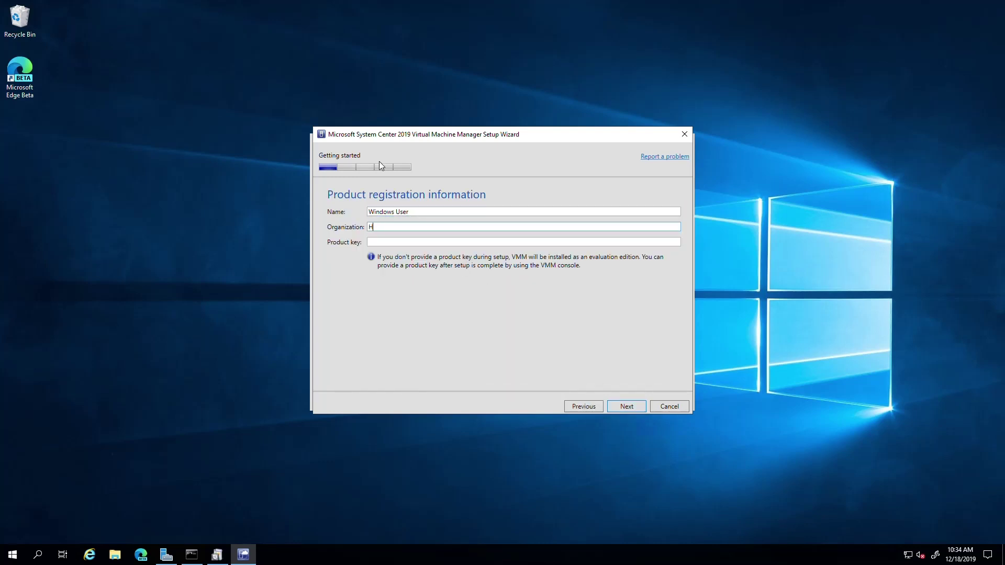
text(aydenPJ)
click(627, 406)
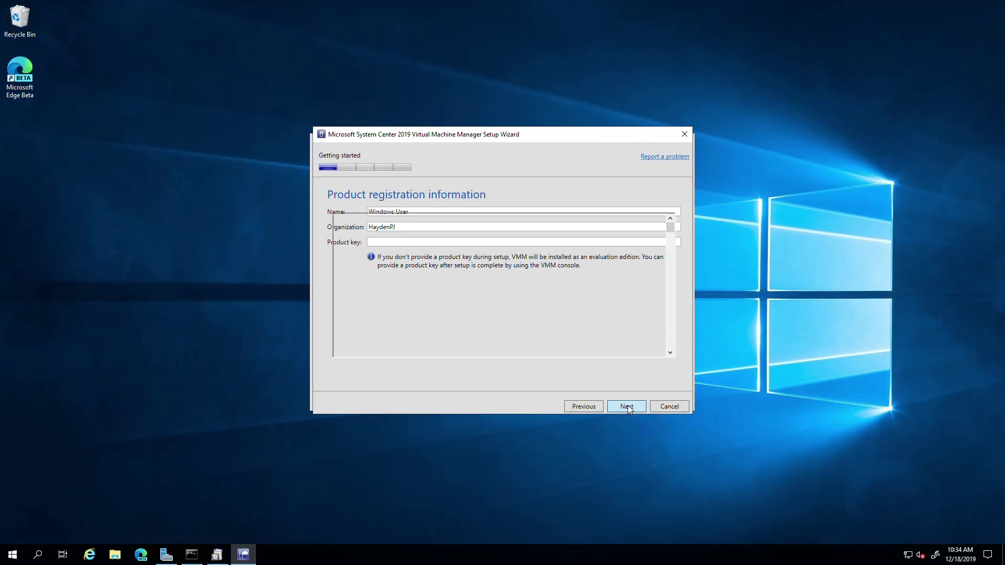
Accept the licence, turn Microsoft Update off, and keep the default installation location
click(454, 368)
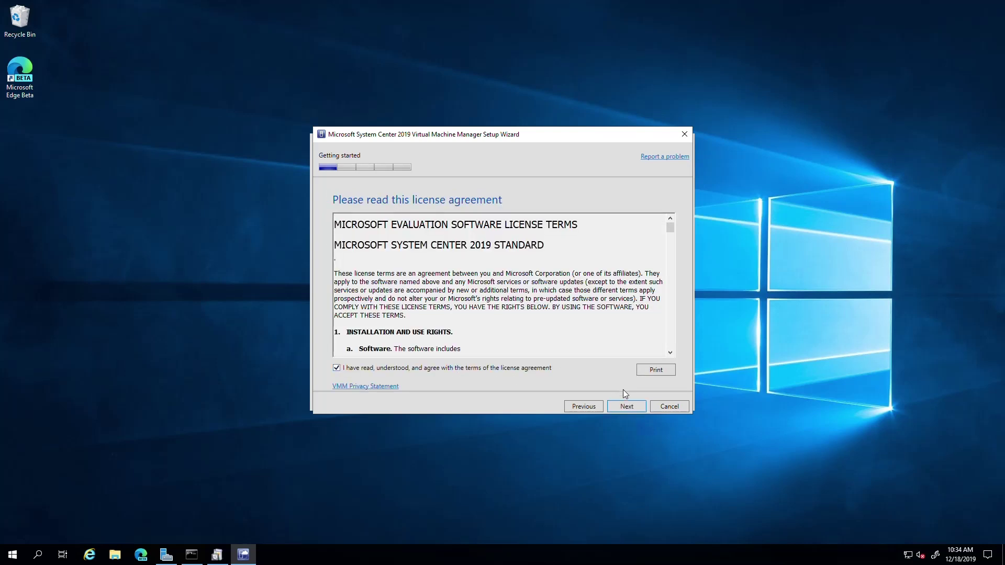
click(624, 407)
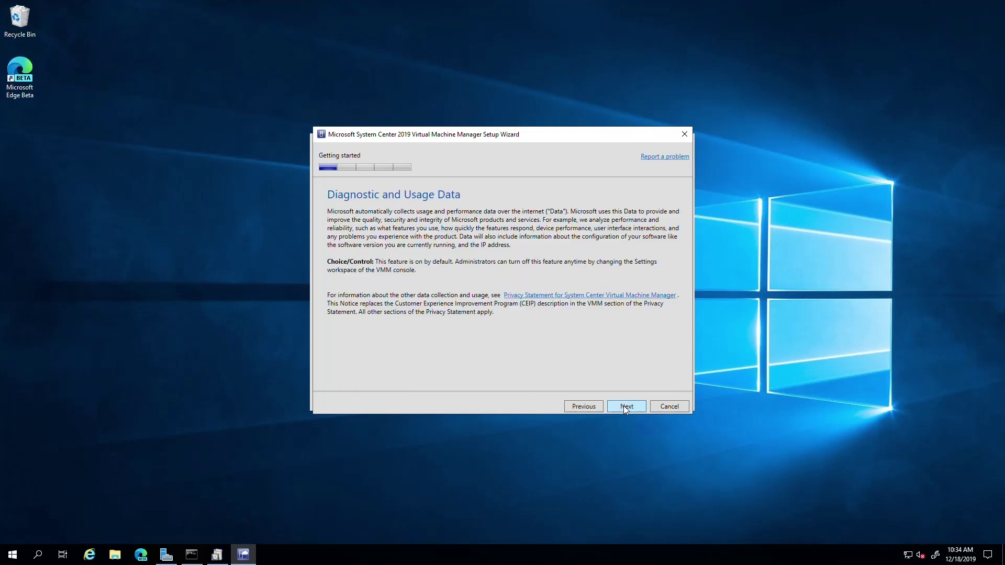
click(624, 406)
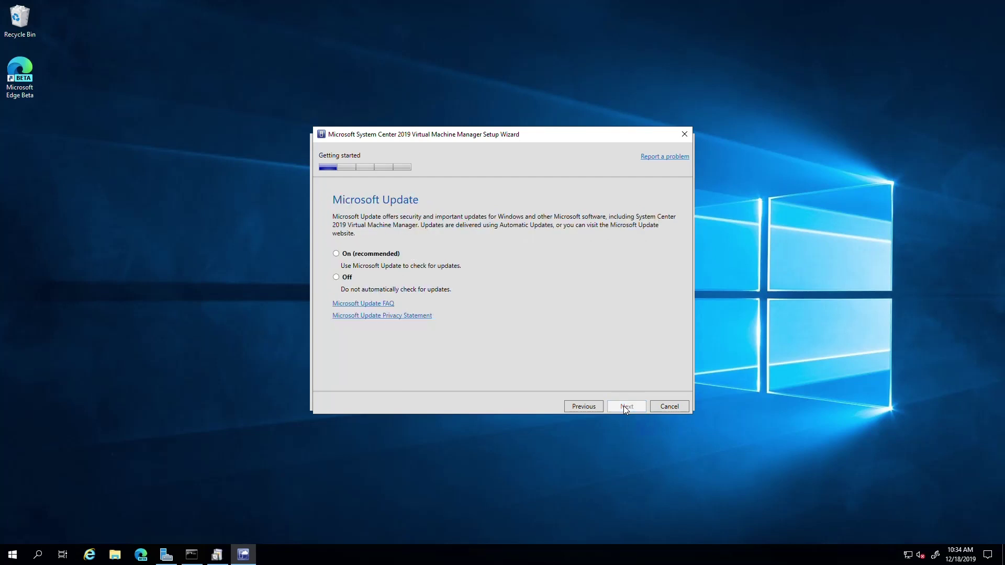
click(349, 276)
click(632, 407)
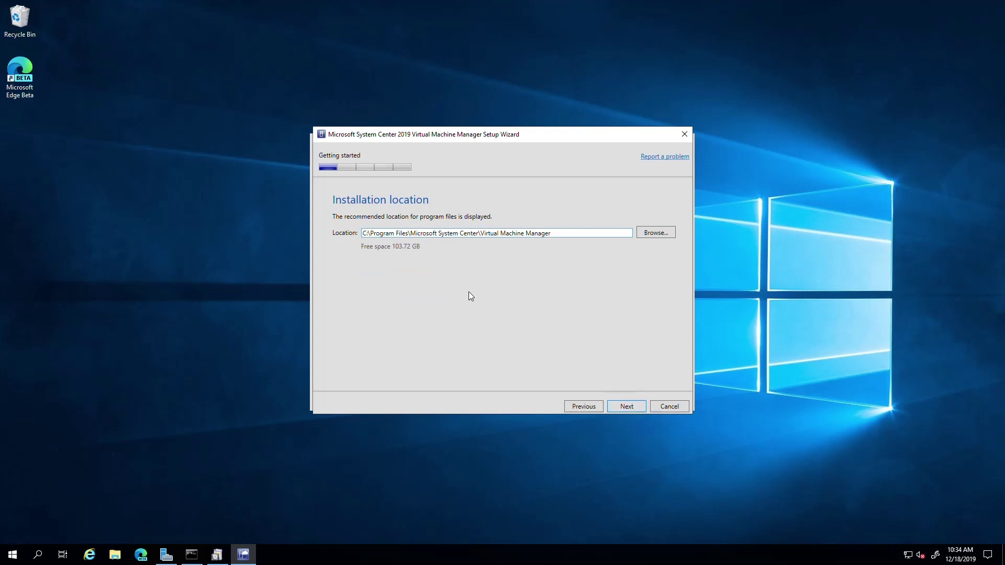
click(619, 408)
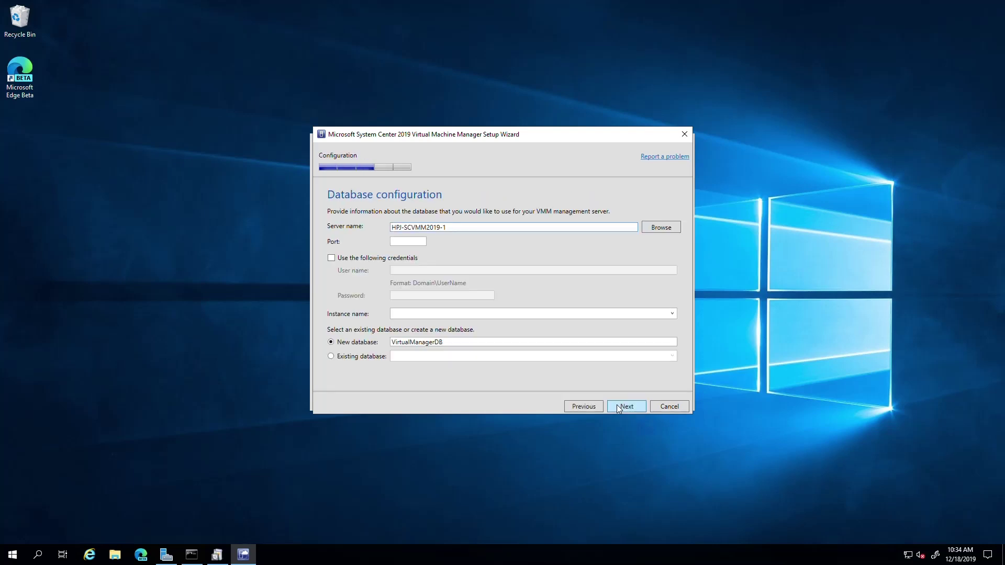
Change the database server name to HPJ-SQL2016-1 so the MSSQLSERVER instance loads
drag(371, 136, 259, 148)
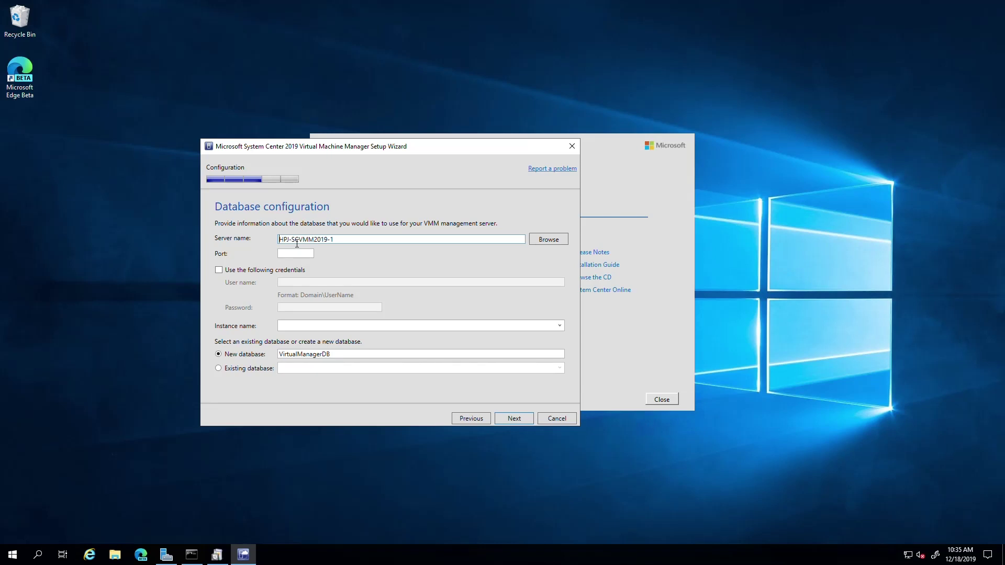
drag(296, 240, 357, 242)
key(BackSpace)
text(QL2016-1)
key(Tab)
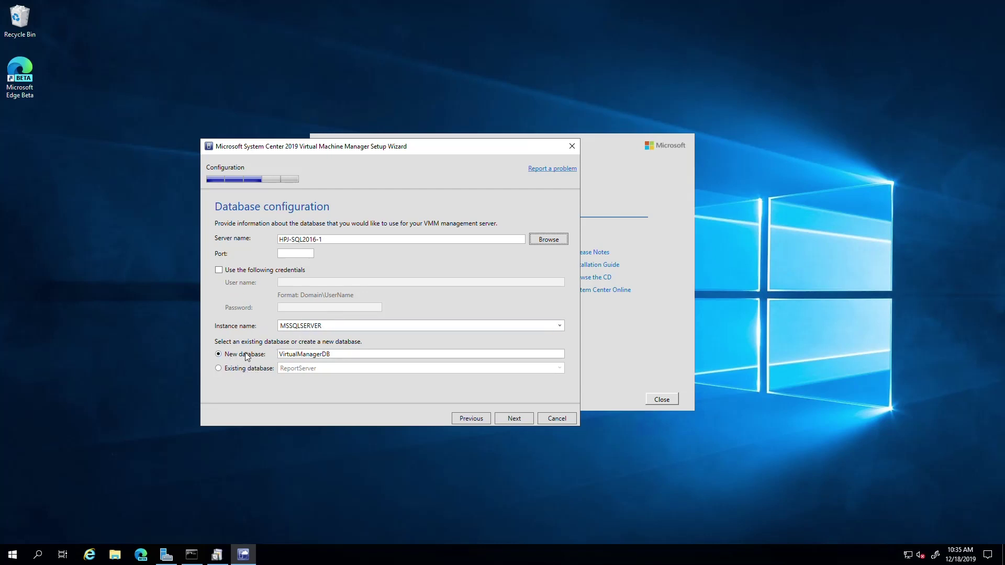
Name the new database VirtualManagerDB_2019_PROD and continue
click(346, 357)
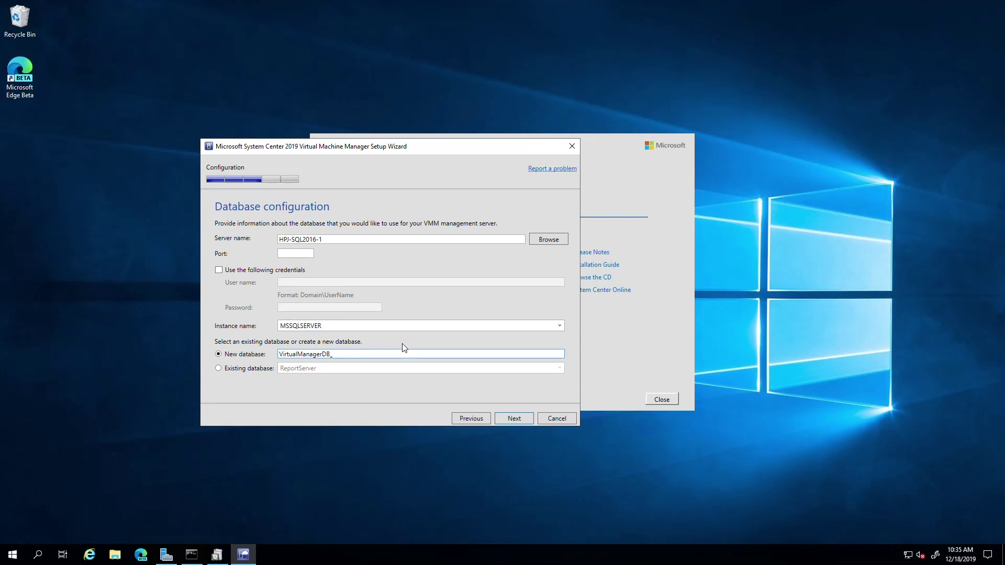
text(_2019_PROD)
drag(346, 360, 427, 361)
click(338, 357)
click(515, 420)
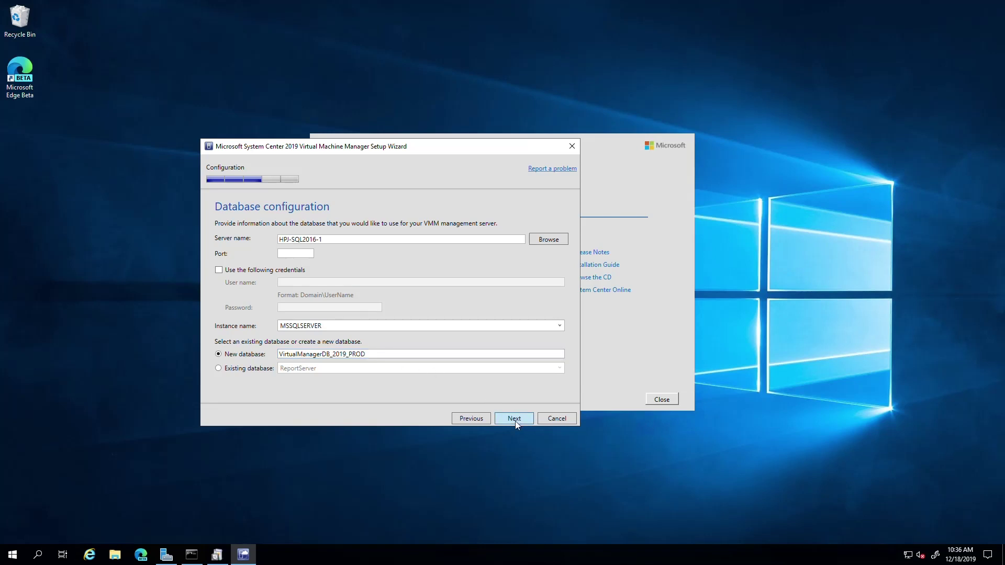
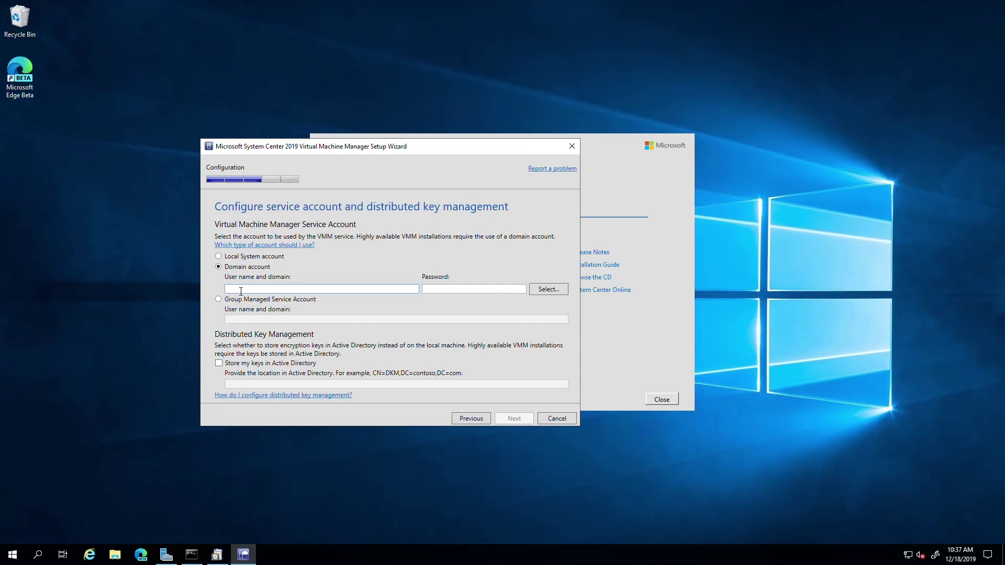
Enter the domain scvmm2019-SVC account and its password as the VMM service account, then try continuing
click(240, 289)
text(haydenp)
text(j\scvmm2019-SVC)
key(Tab)
text(••)
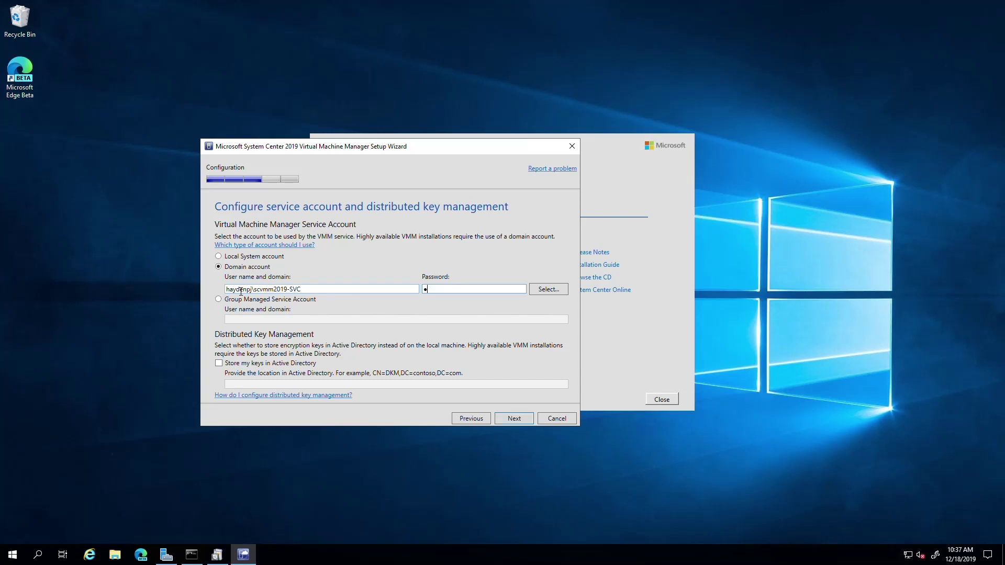
text(•••••••••)
text(•)
click(507, 417)
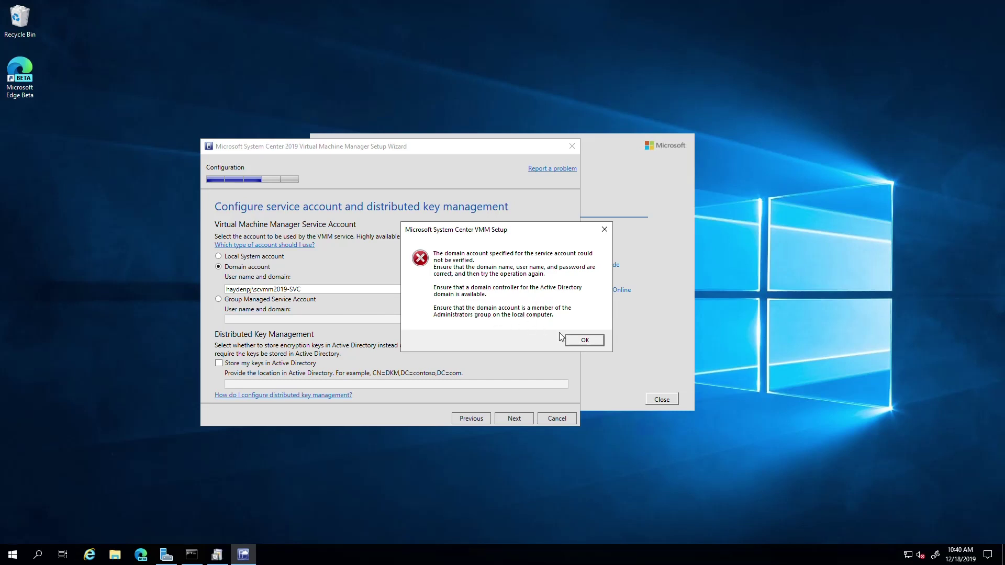
Dismiss the verification error and open the local Administrators group in Computer Management
click(579, 341)
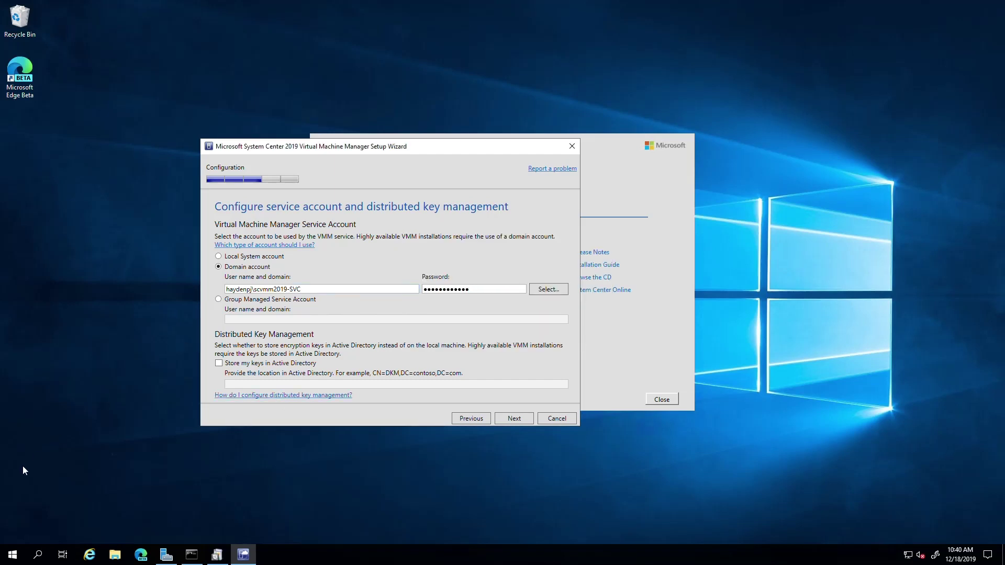
right_click(18, 556)
click(74, 382)
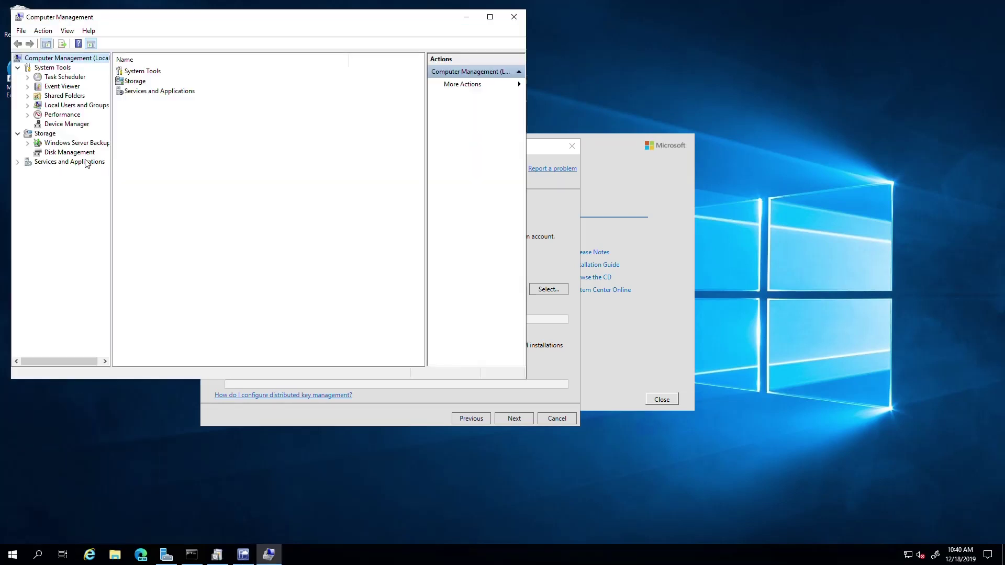
click(58, 106)
double_click(57, 107)
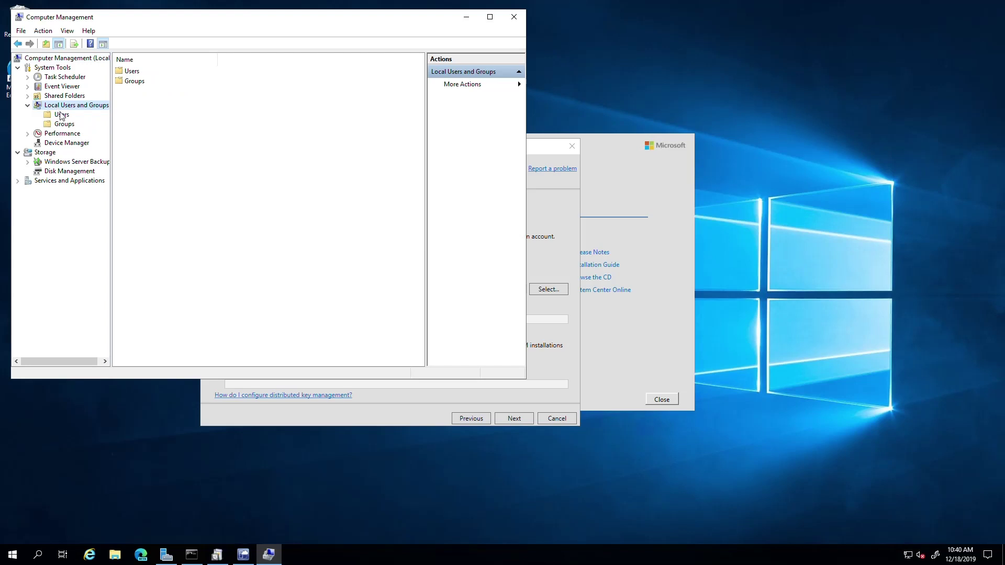
click(65, 124)
double_click(141, 82)
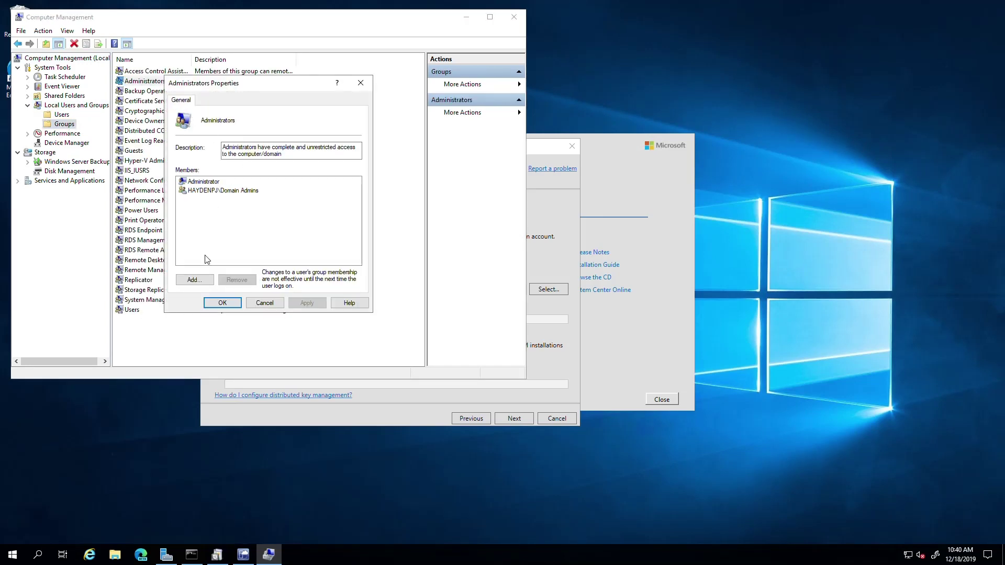
Add the scvmm2019-svc account as an Administrators member and apply the change
click(193, 280)
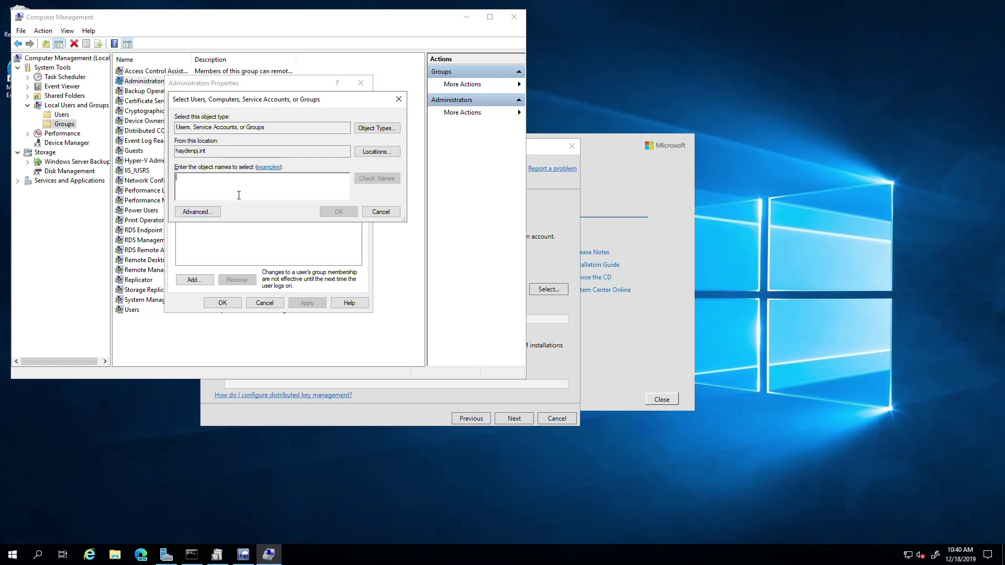
key(super+s)
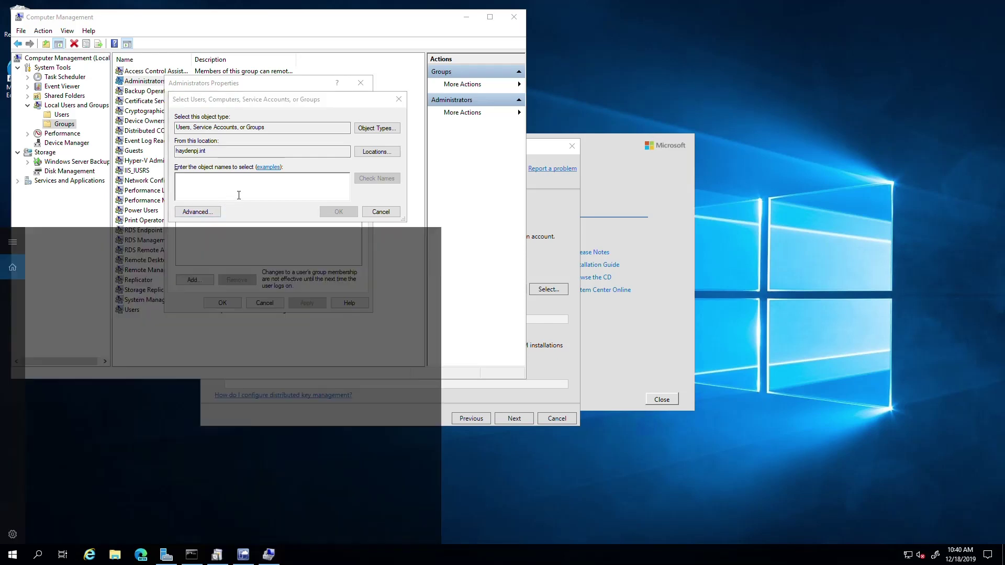
click(239, 195)
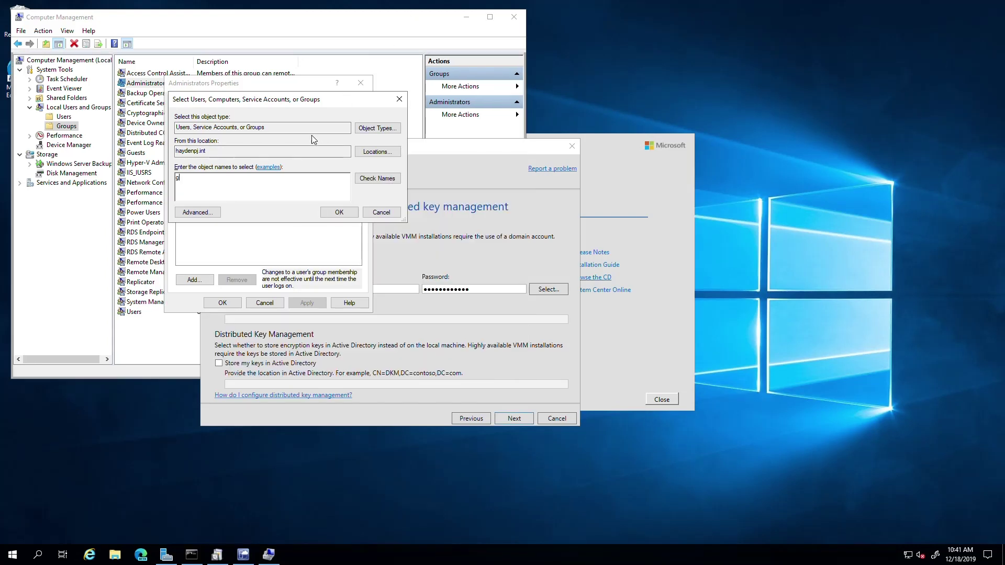
text(scvmm2019-svc)
click(338, 212)
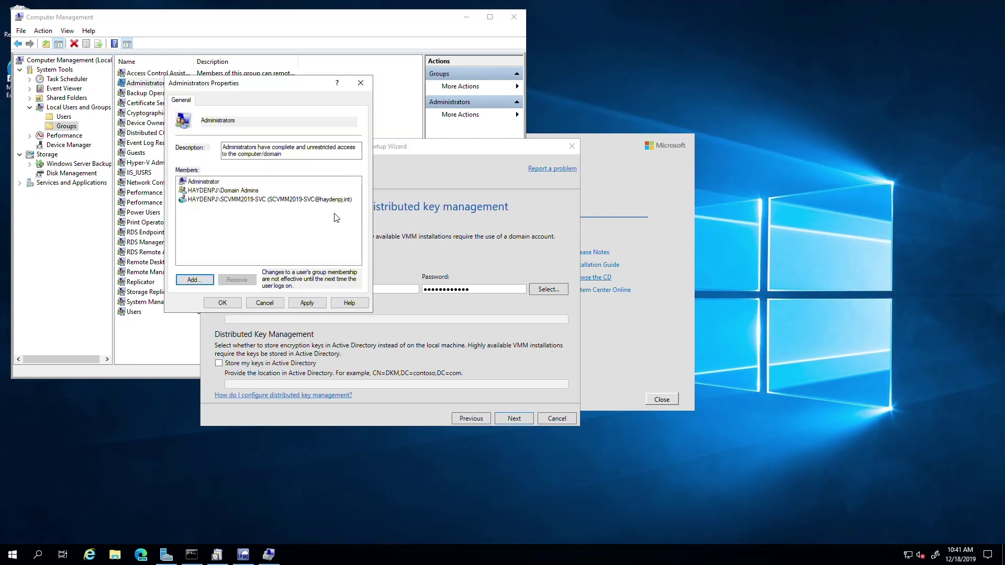
click(308, 303)
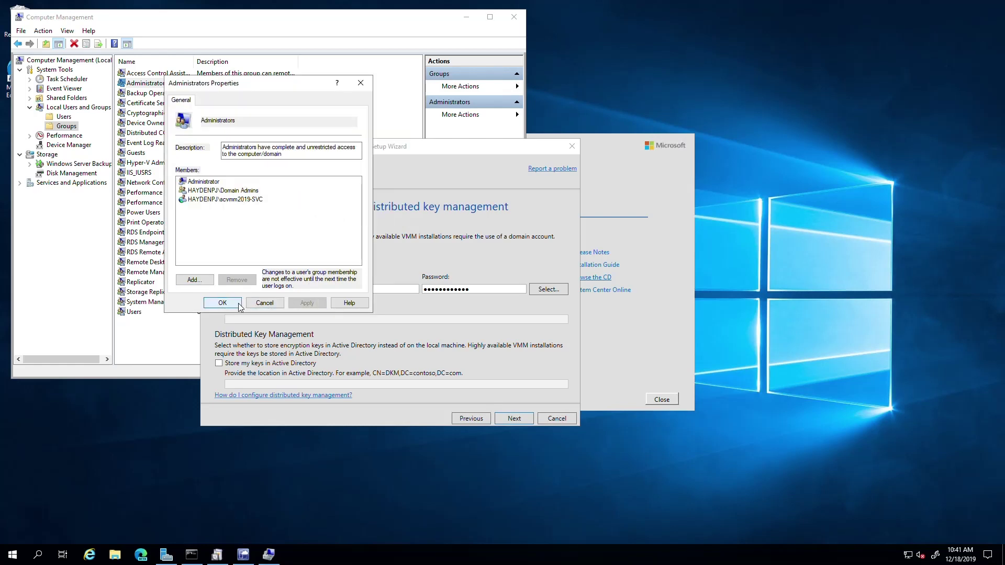
click(222, 303)
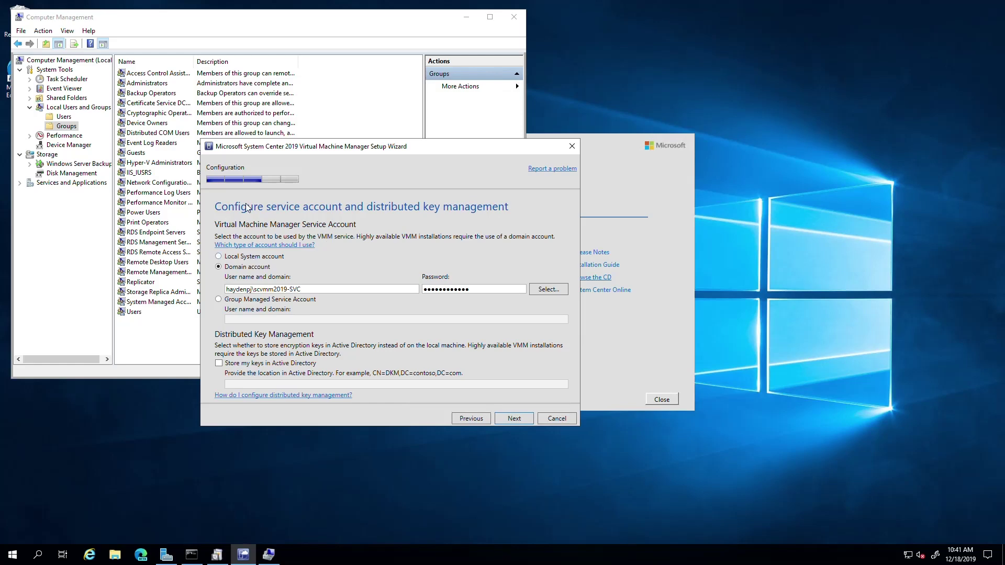
click(225, 16)
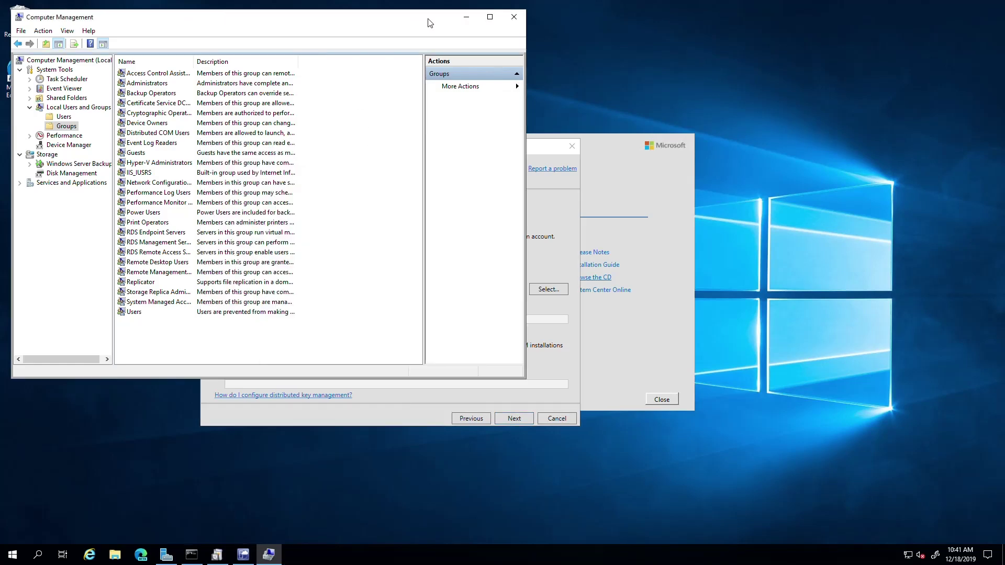
Retry the service account, dismiss the repeated error, replace the password and continue
drag(294, 20, 306, 70)
click(473, 61)
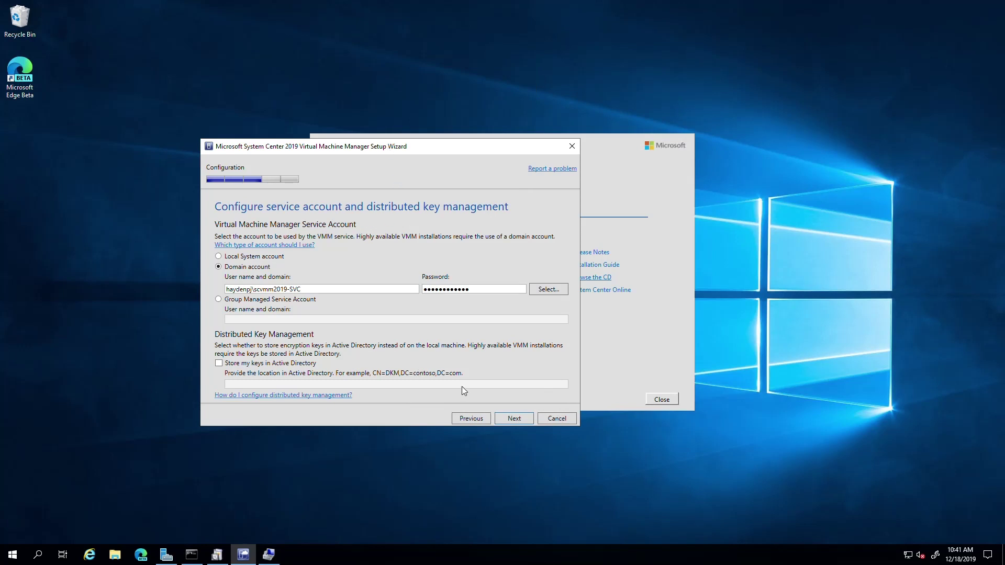
click(502, 420)
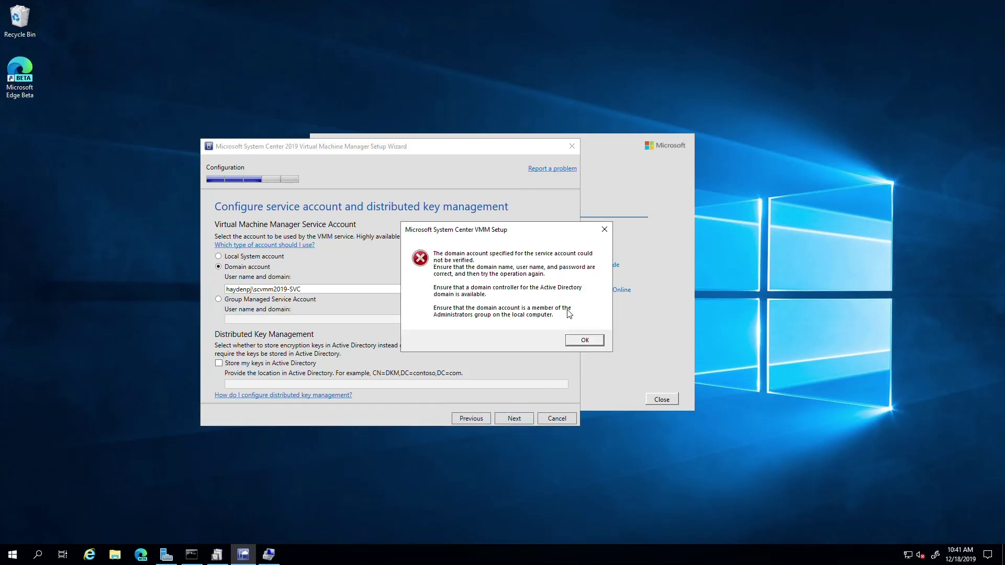
click(577, 343)
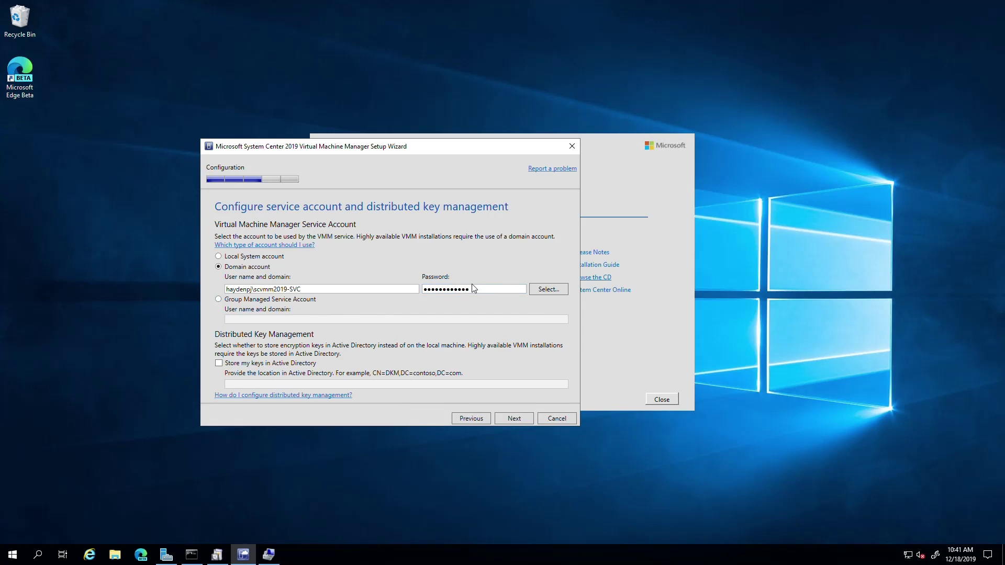
drag(482, 290, 386, 293)
text(•••••••••••)
click(501, 422)
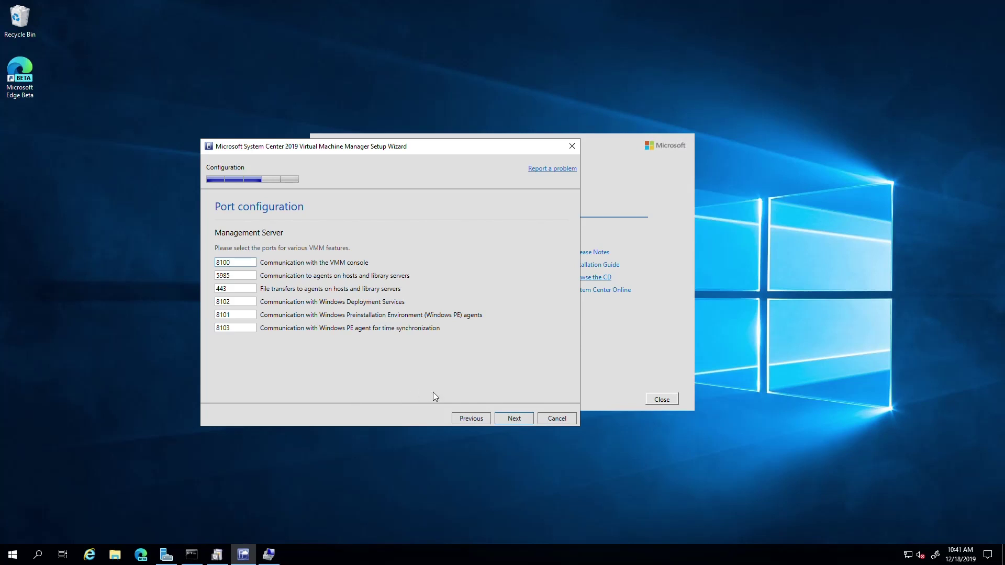
Keep the default ports 8100, 5985, 443, 8102, 8101 and 8103 and move on
click(507, 419)
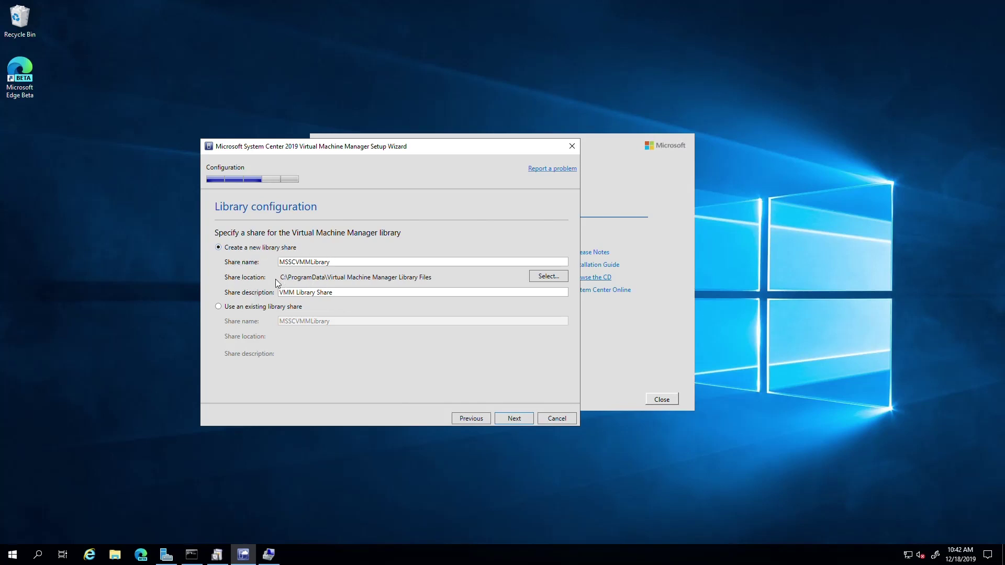
Create the folder 'Virtual Machine Manager Library Files' on VMMLibrary (E:) and use it as the share location
click(548, 277)
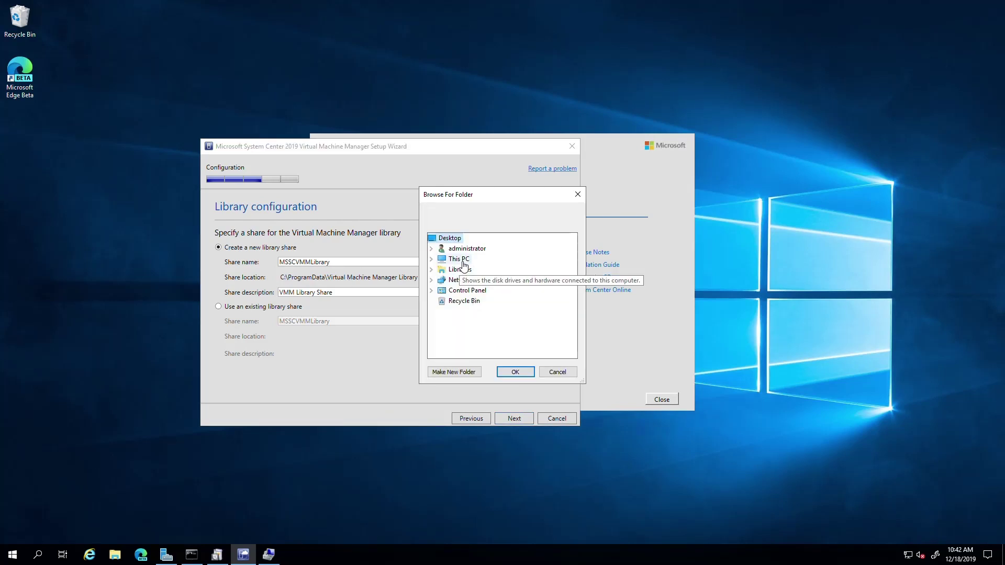
double_click(463, 262)
double_click(480, 353)
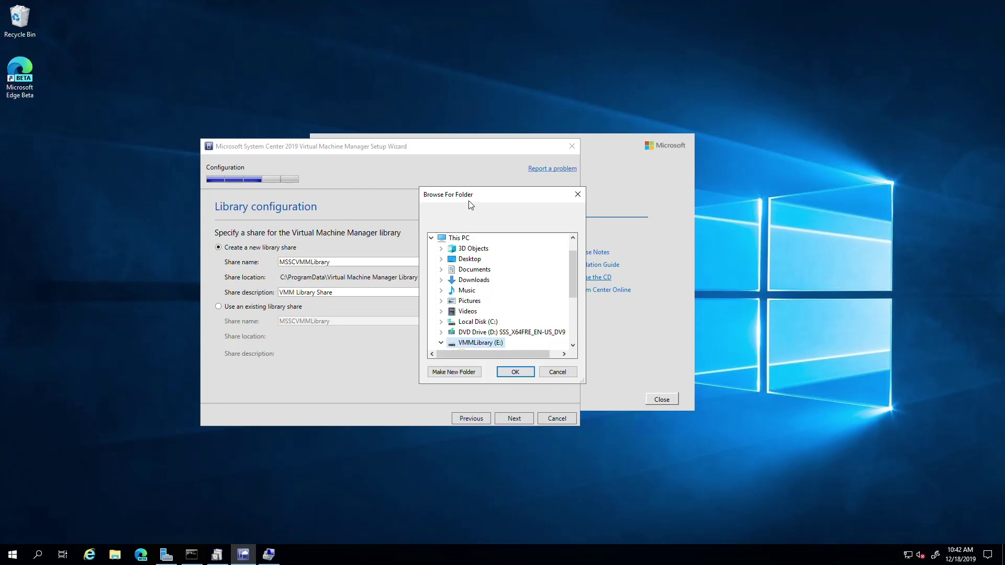
drag(476, 198, 651, 266)
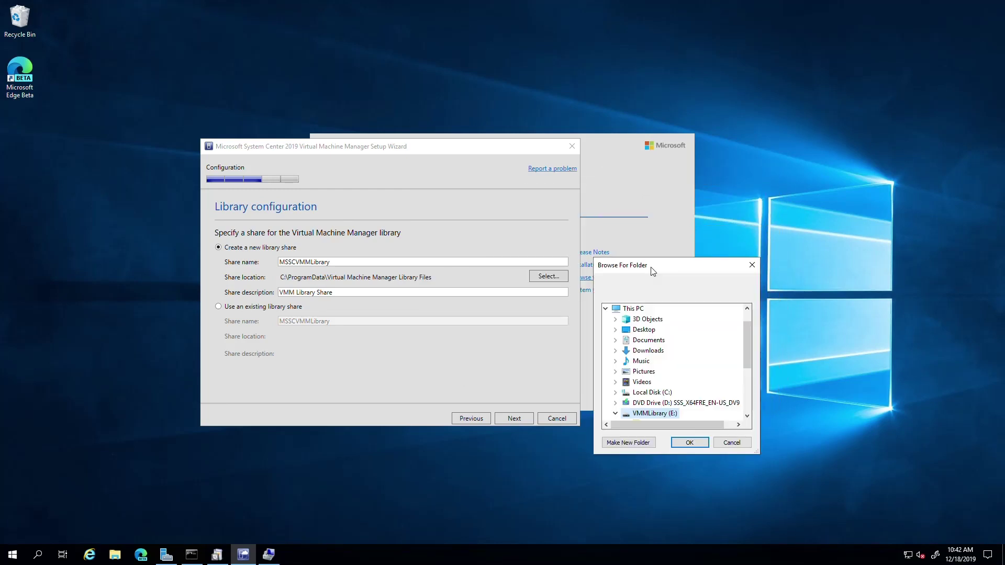
click(628, 443)
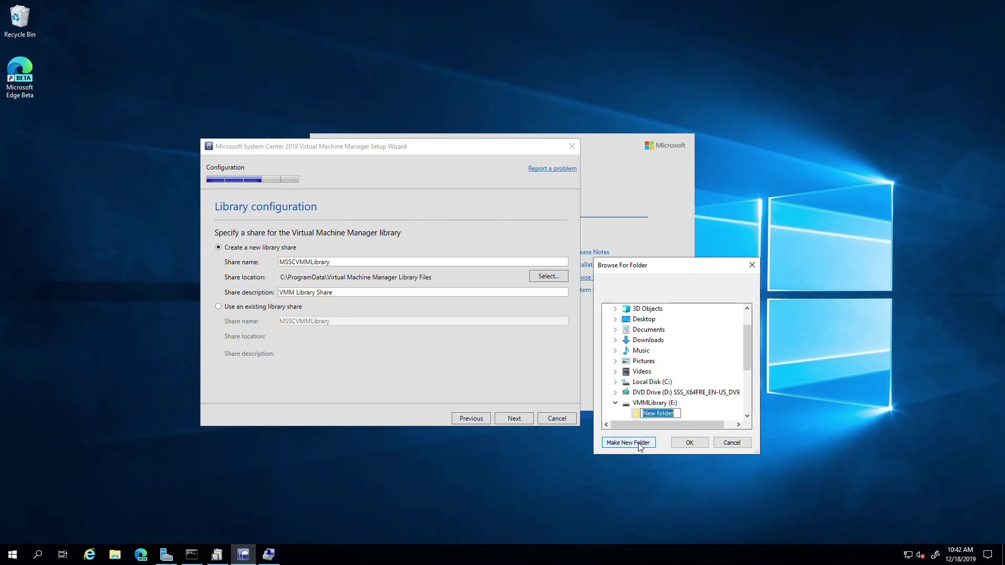
text(Virtual Machine Manager Lib)
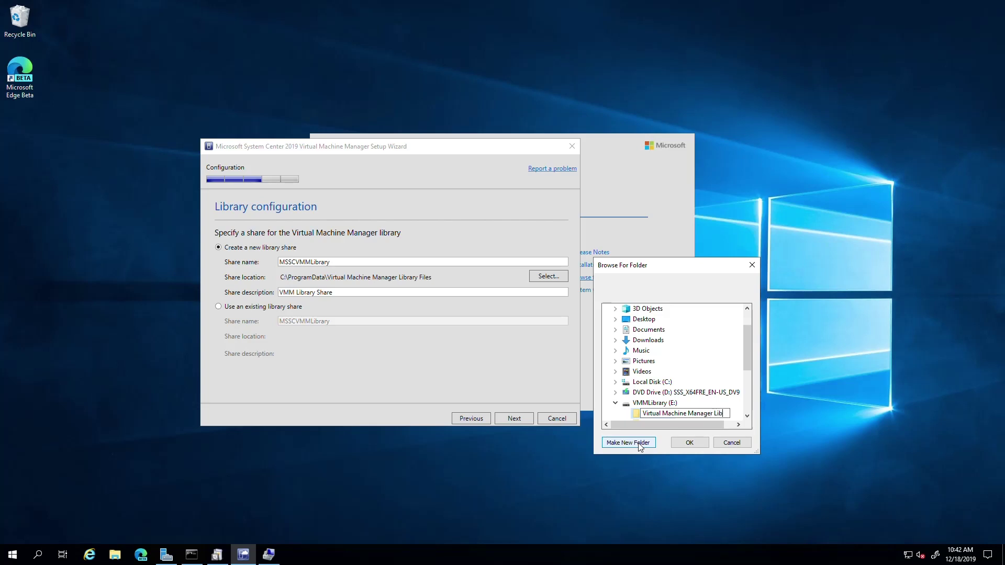
text(rary Files)
key(Return)
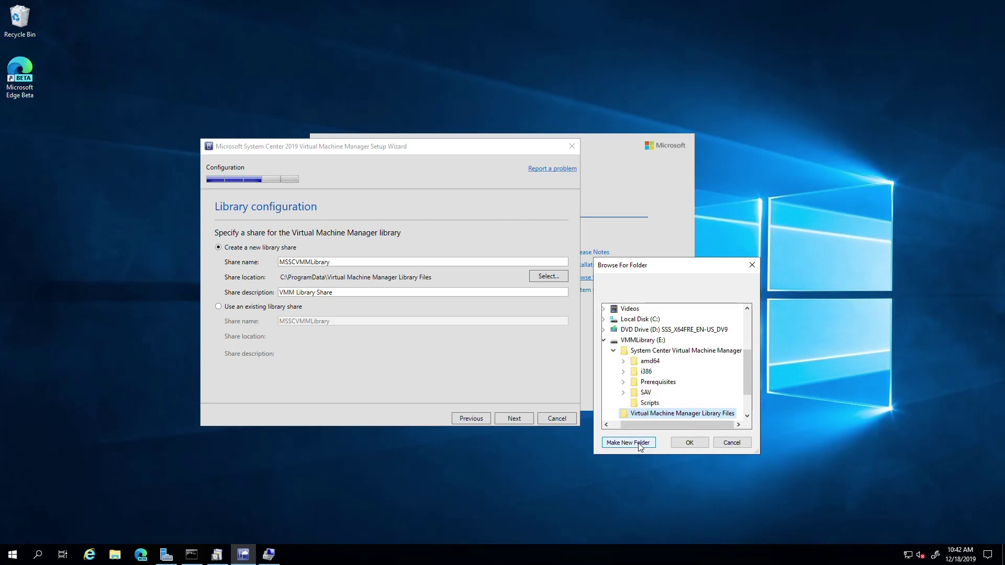
click(690, 443)
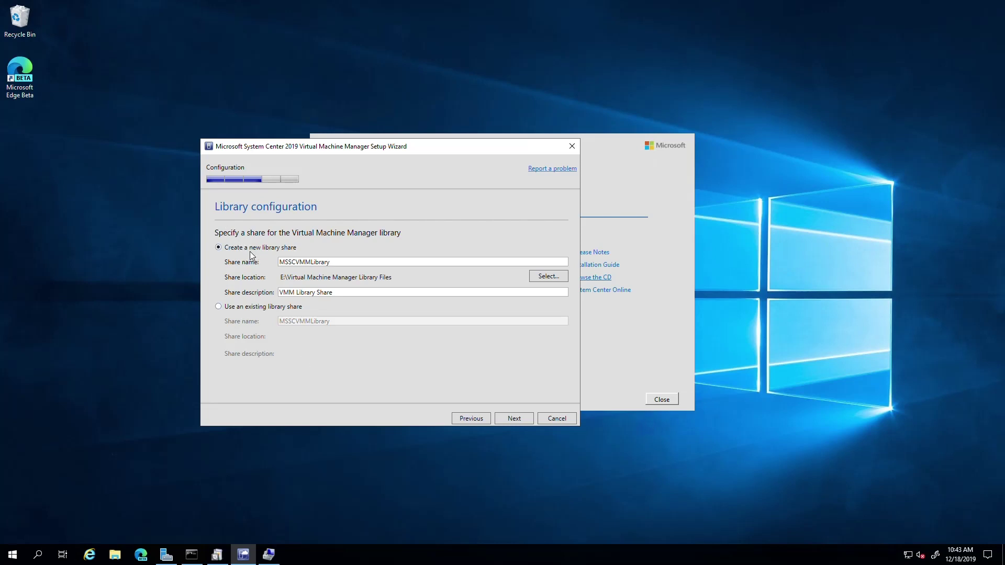
Review the installation summary and start installing the VMM management server and console
click(514, 418)
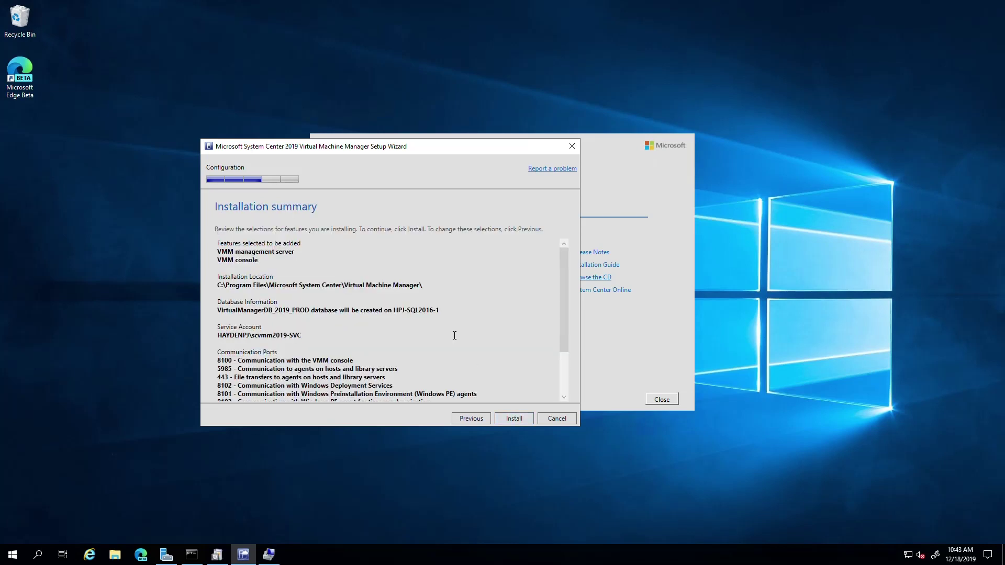
drag(567, 254, 529, 356)
click(510, 417)
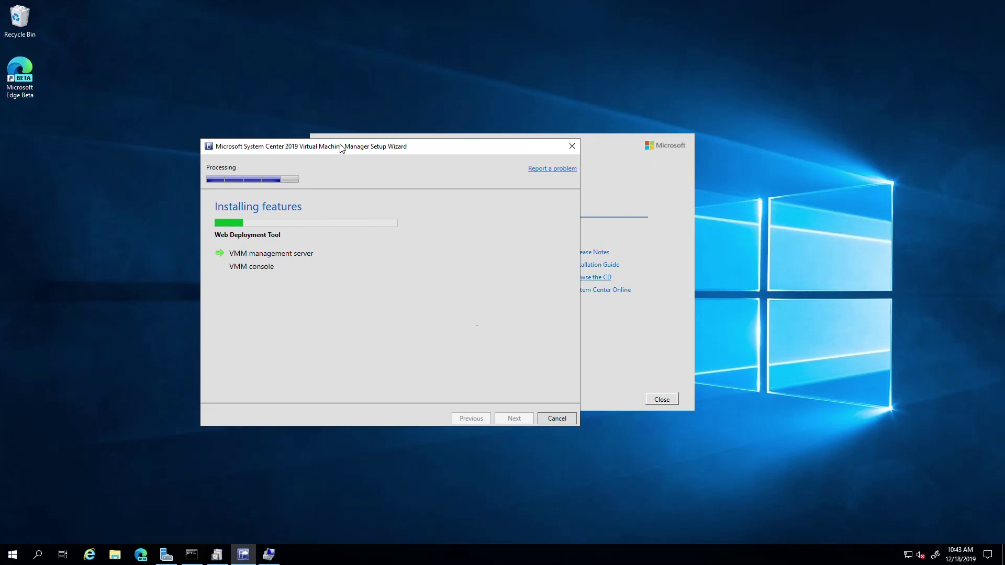
drag(339, 145, 380, 122)
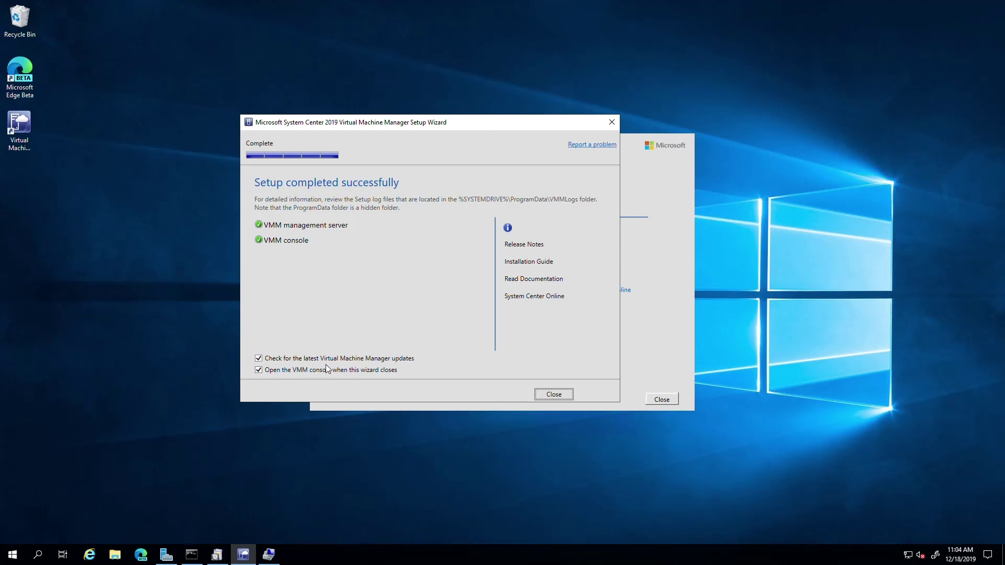
Finish setup without checking for VMM updates and close the setup launcher
click(257, 359)
click(544, 396)
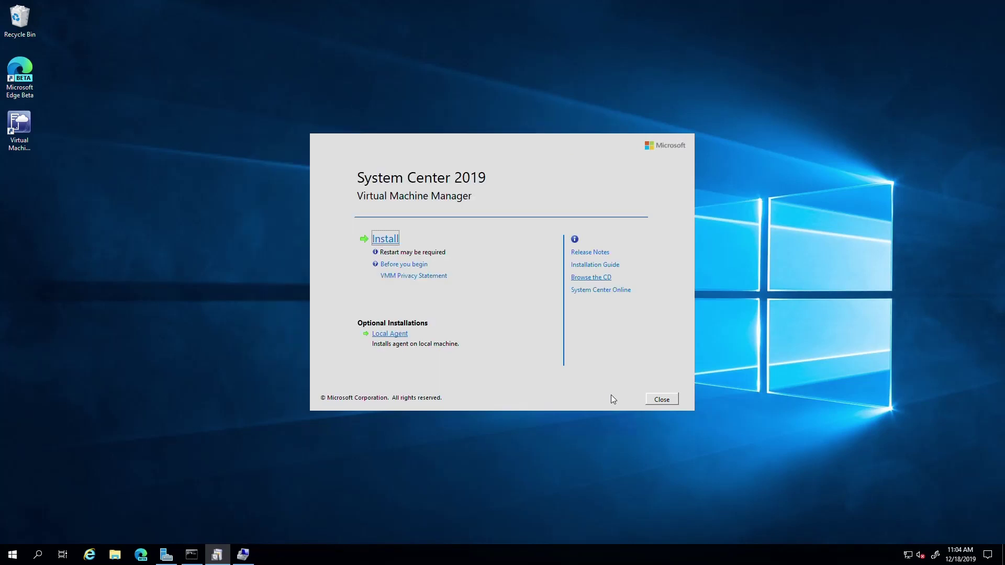
click(649, 399)
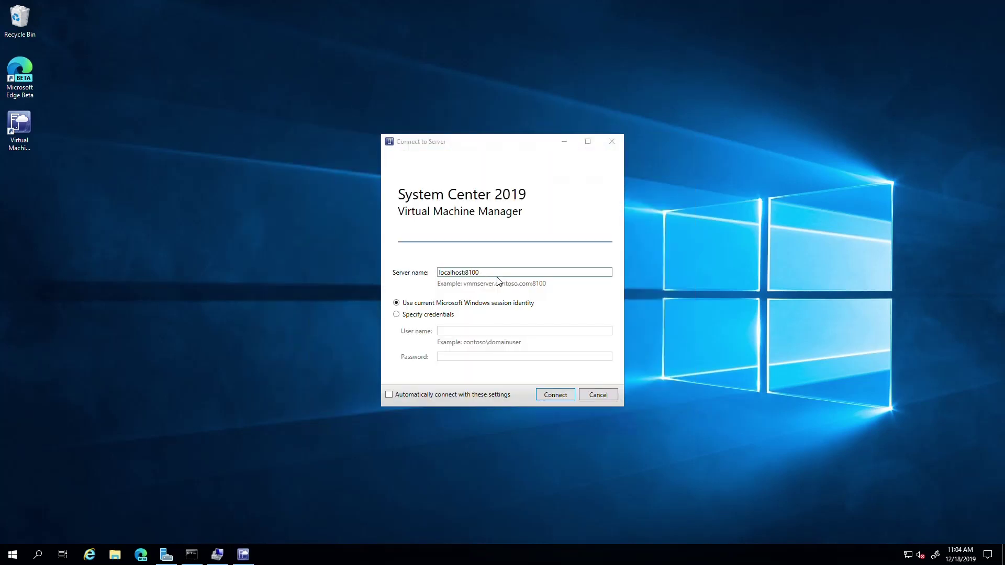
Connect the console to localhost:8100 and switch to the Fabric workspace
click(553, 393)
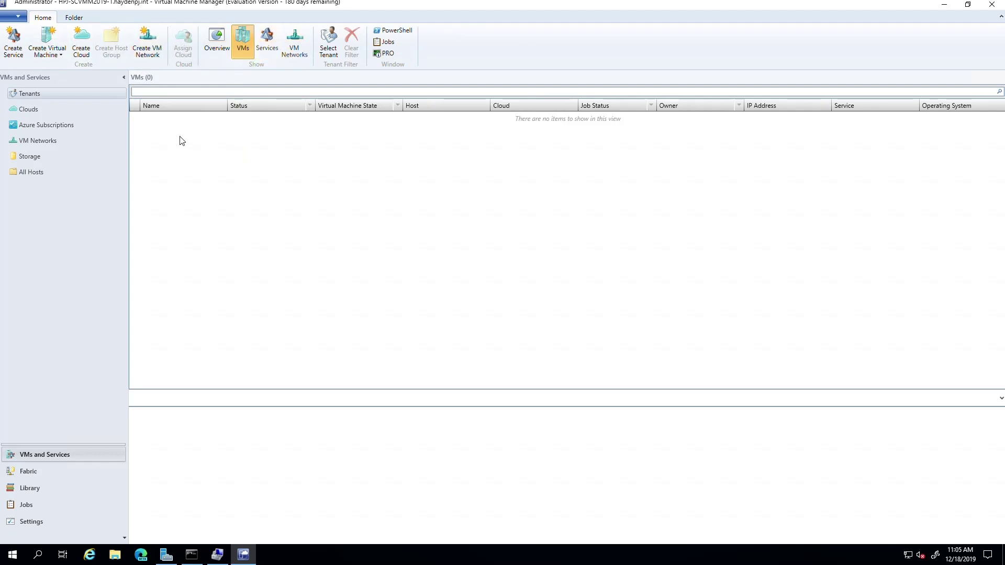
click(23, 475)
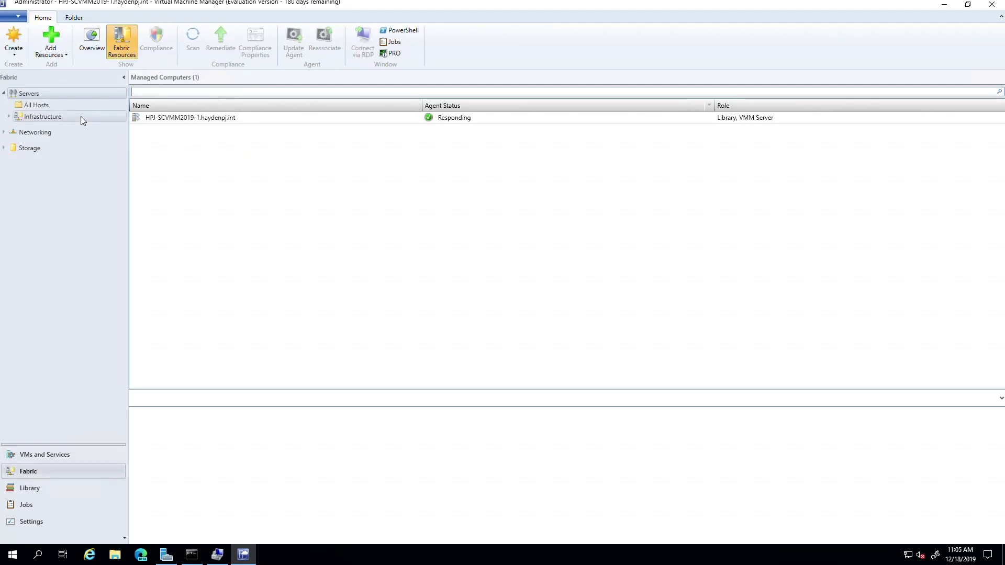
Launch Add Hyper-V Hosts and Clusters on All Hosts and choose an untrusted Active Directory domain
click(21, 109)
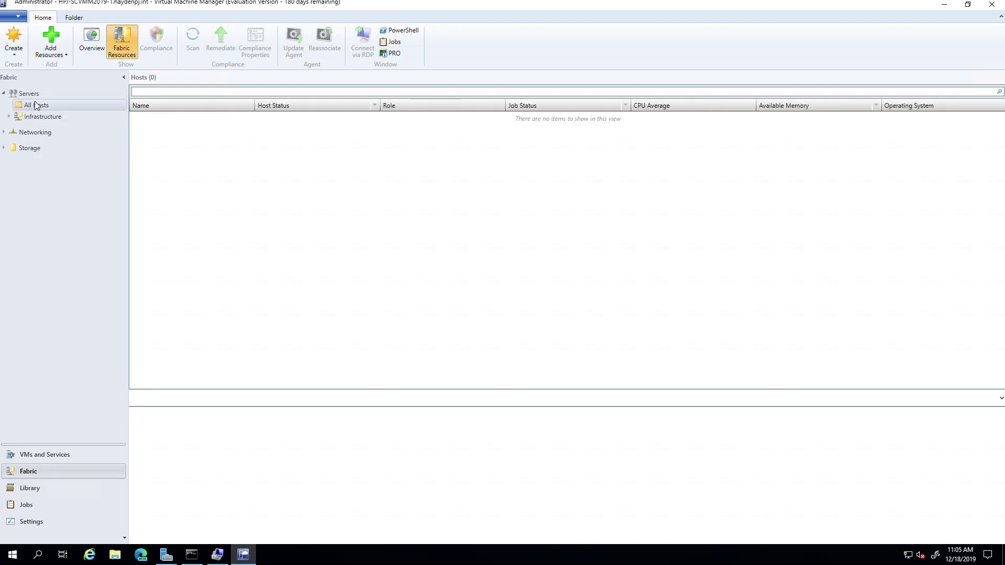
right_click(35, 103)
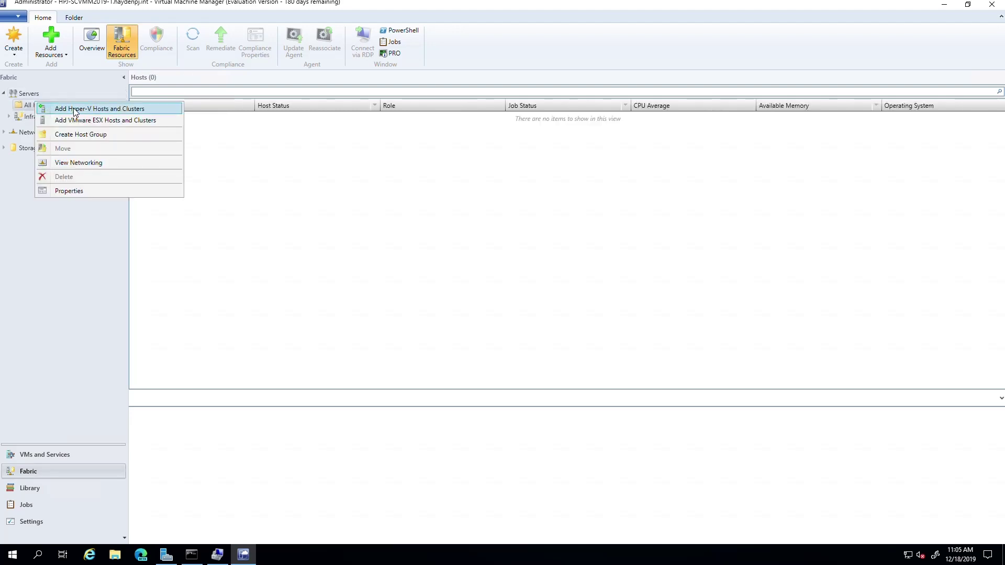
click(74, 109)
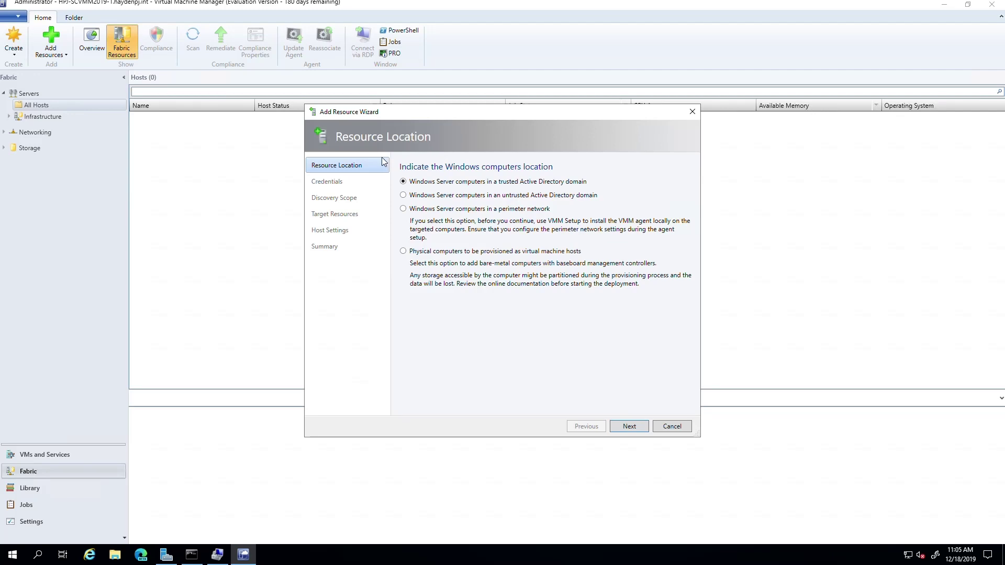
drag(438, 112, 254, 129)
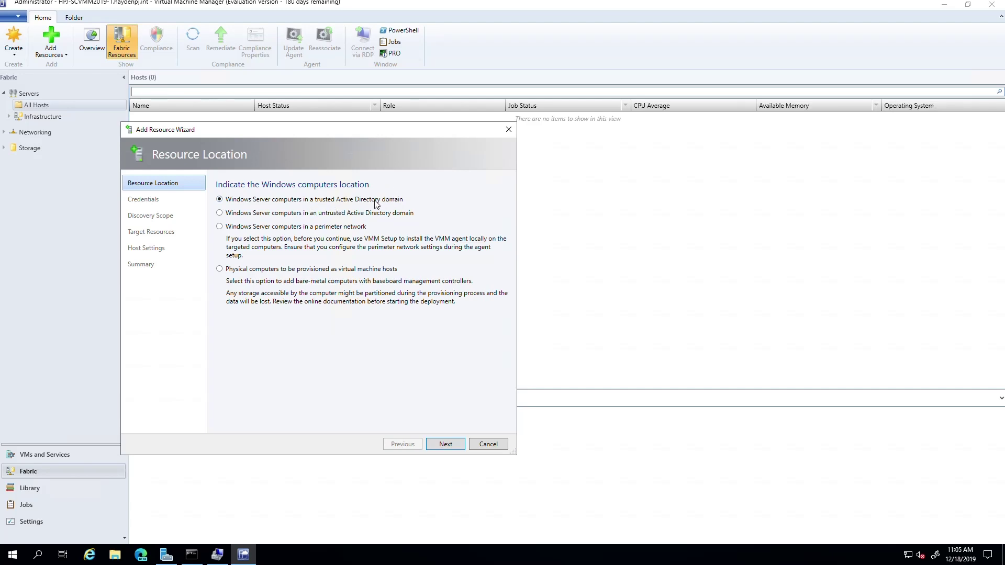
click(235, 215)
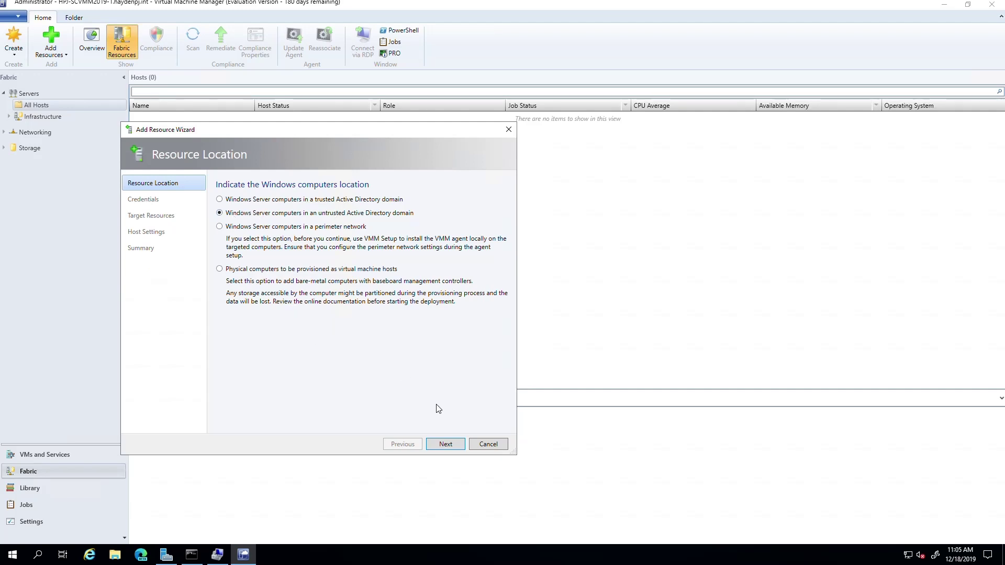
click(446, 443)
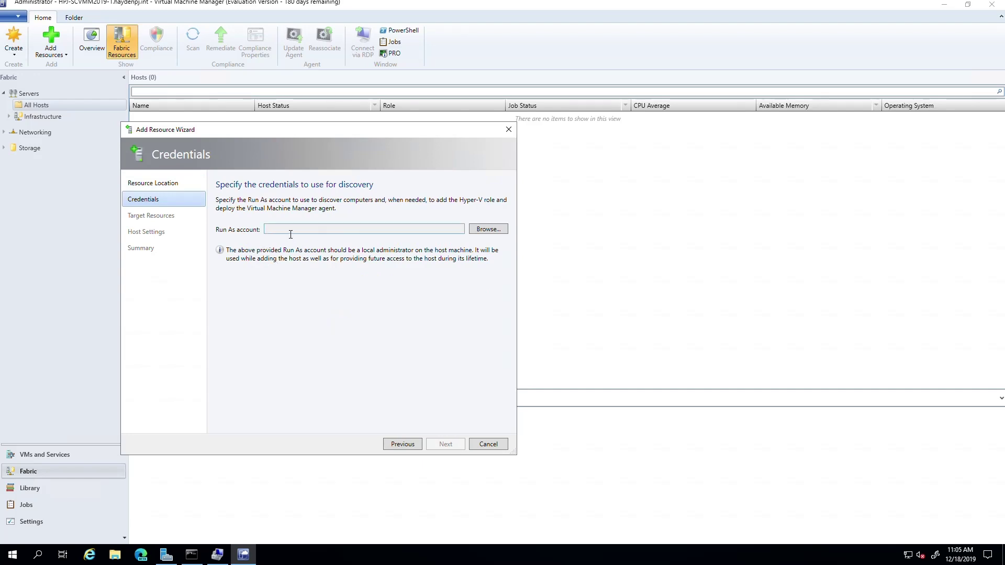
Start creating a new Run As account named 'SC16 Domain'
click(483, 229)
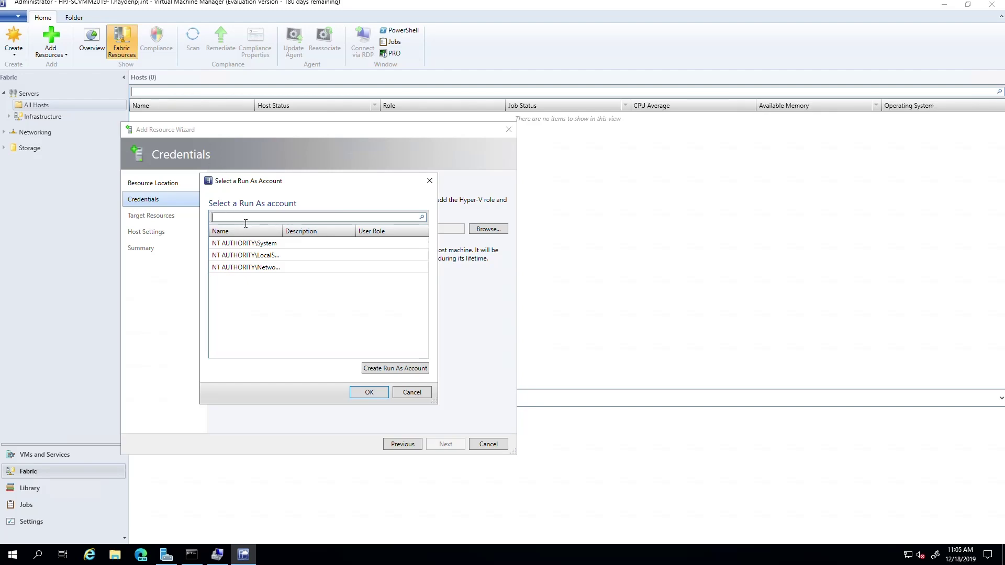
click(380, 369)
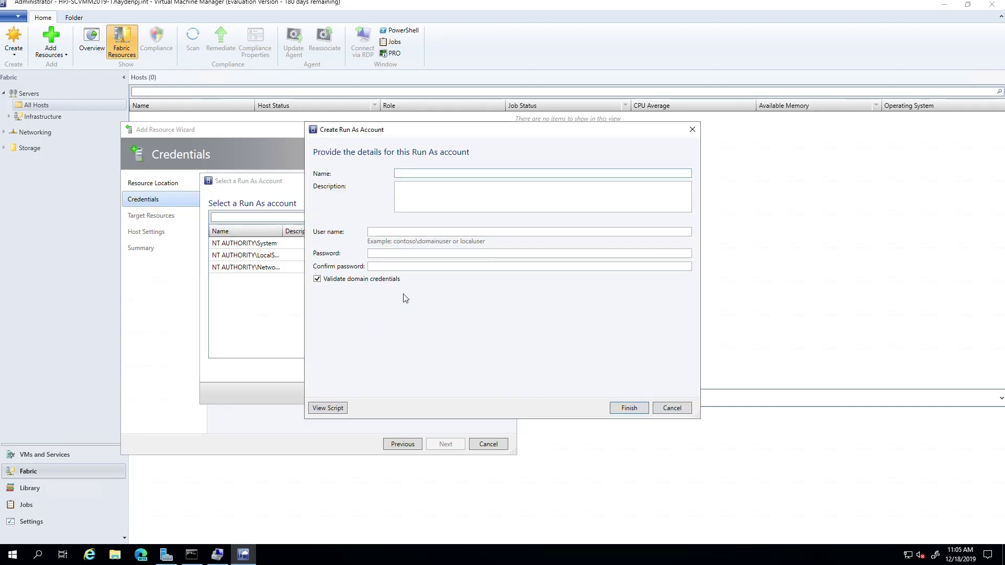
text(Ma)
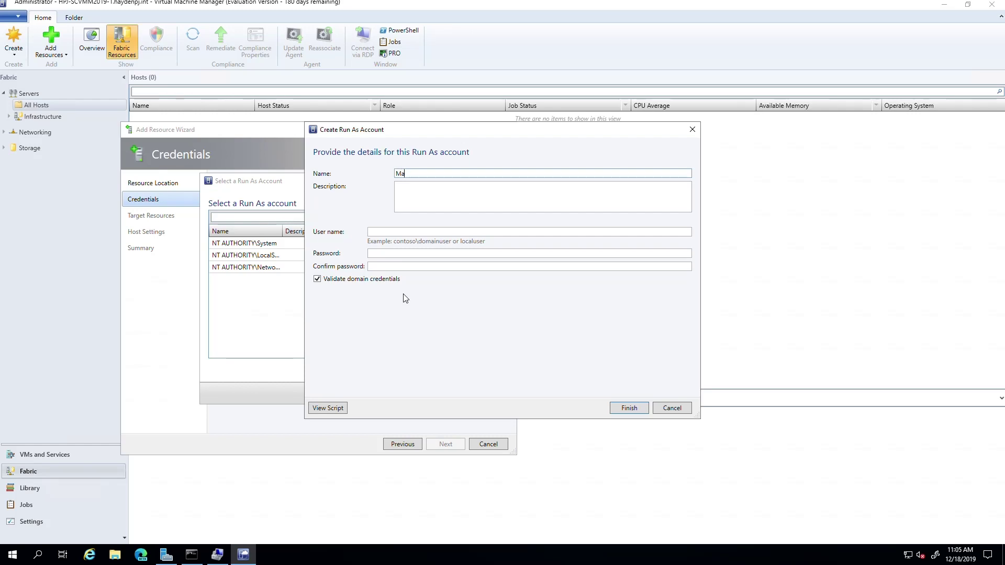
key(BackSpace)
key(BackSpace)
text(SC16 Domain)
key(Tab)
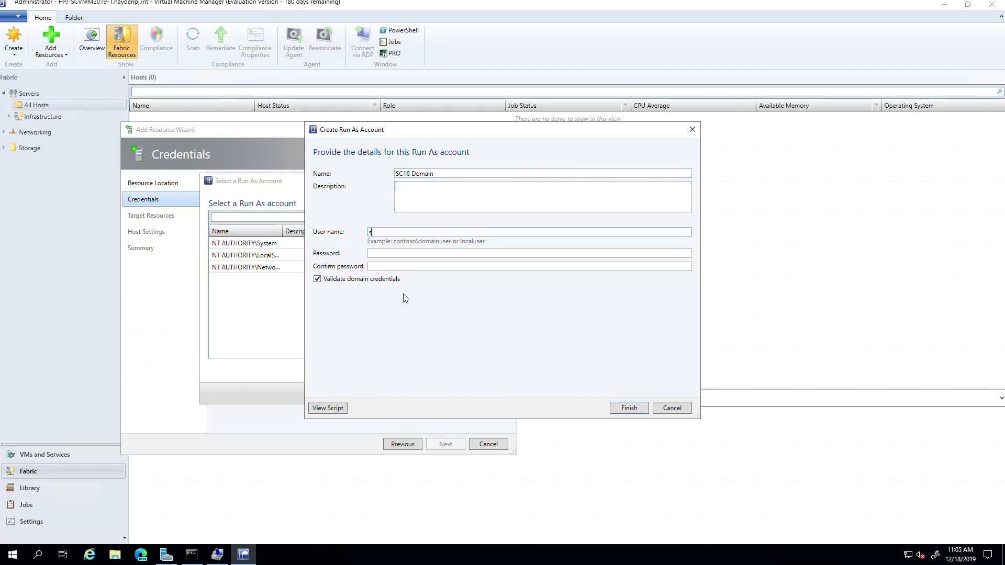
Enter the domain administrator user name and the account password twice, then finish the account
text(sc16\administrator)
key(Tab)
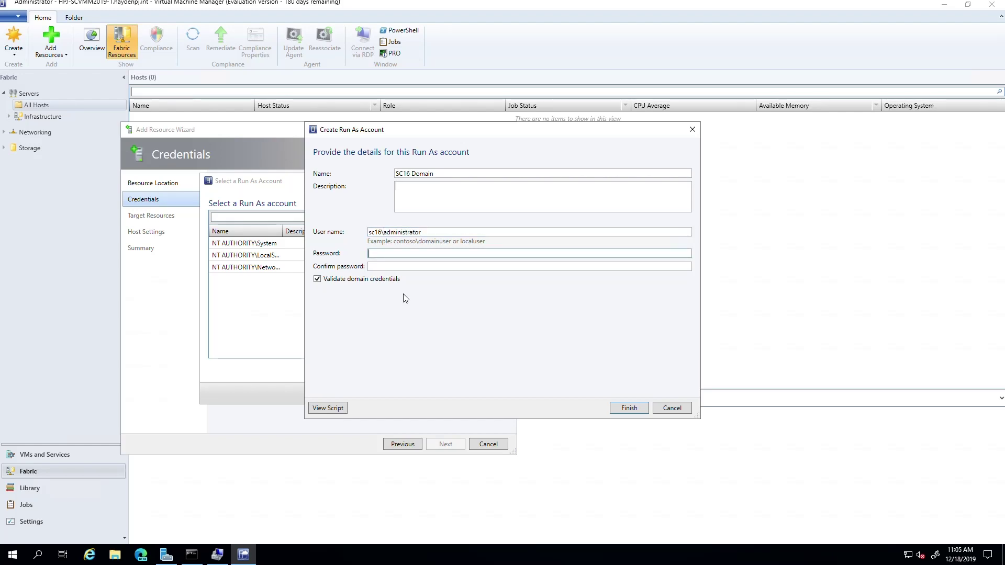
text(P@ssw0rd12)
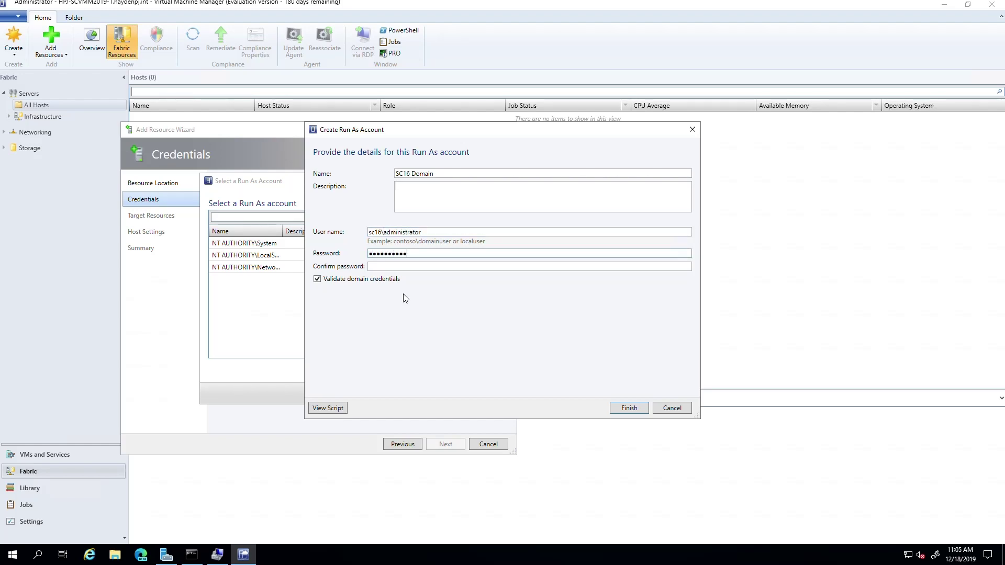
key(Tab)
text(P@ssw0rd12)
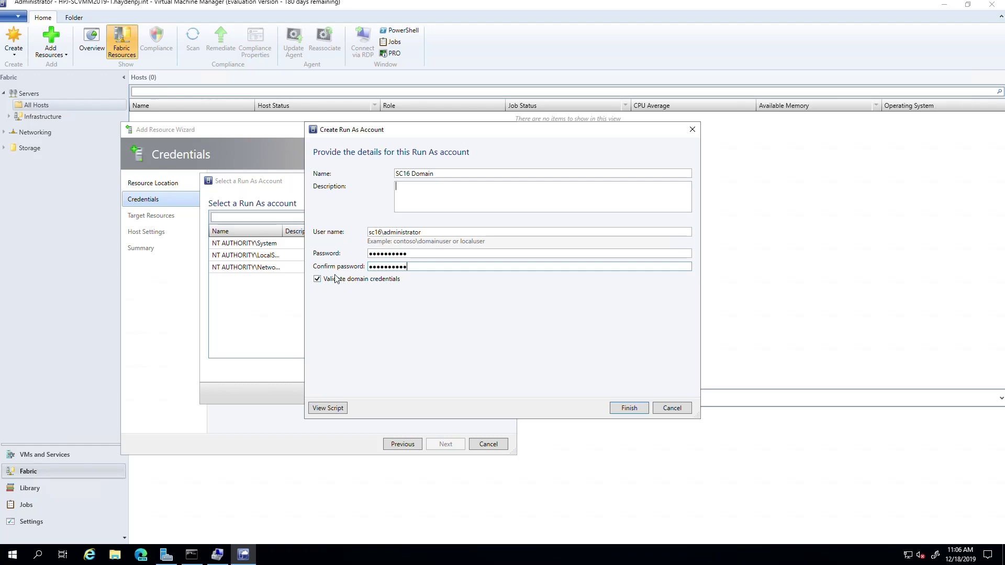
click(624, 411)
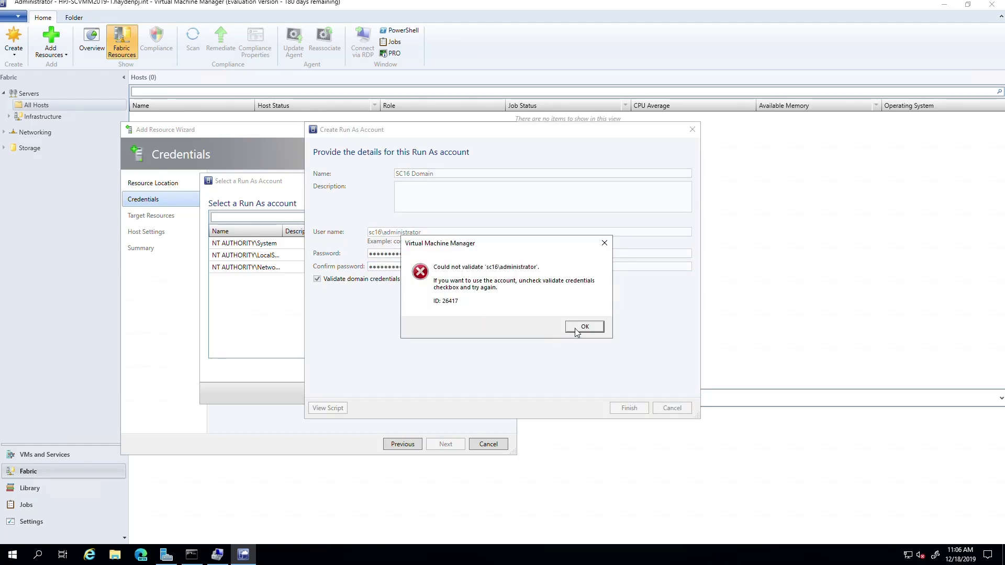
Re-enter the account password and confirmation, restore the domain administrator user name, and retry saving
click(576, 331)
double_click(412, 256)
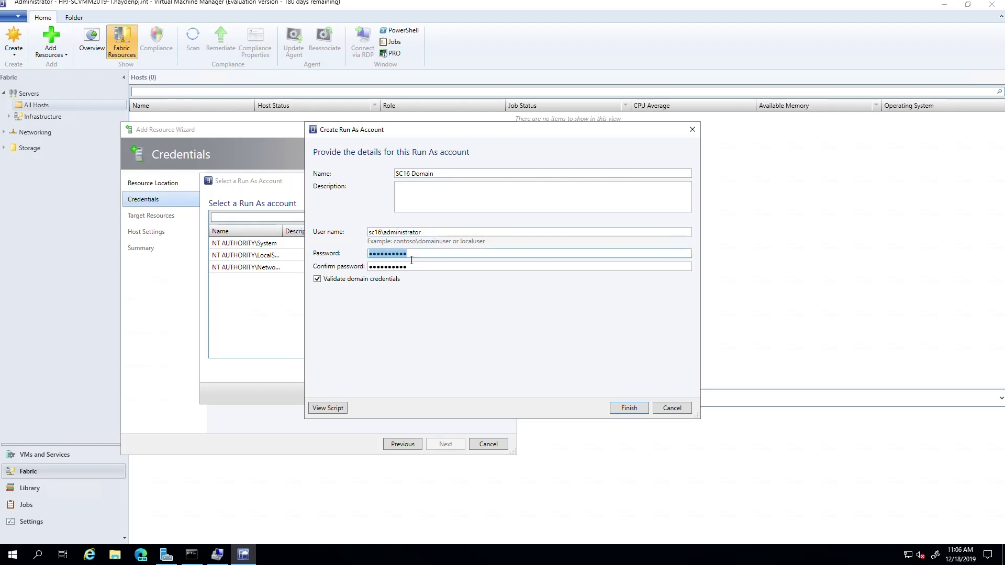
text(Password1!)
key(Tab)
text(Password1)
key(BackSpace)
key(BackSpace)
key(BackSpace)
key(BackSpace)
key(BackSpace)
key(BackSpace)
key(BackSpace)
key(BackSpace)
key(BackSpace)
text(Password)
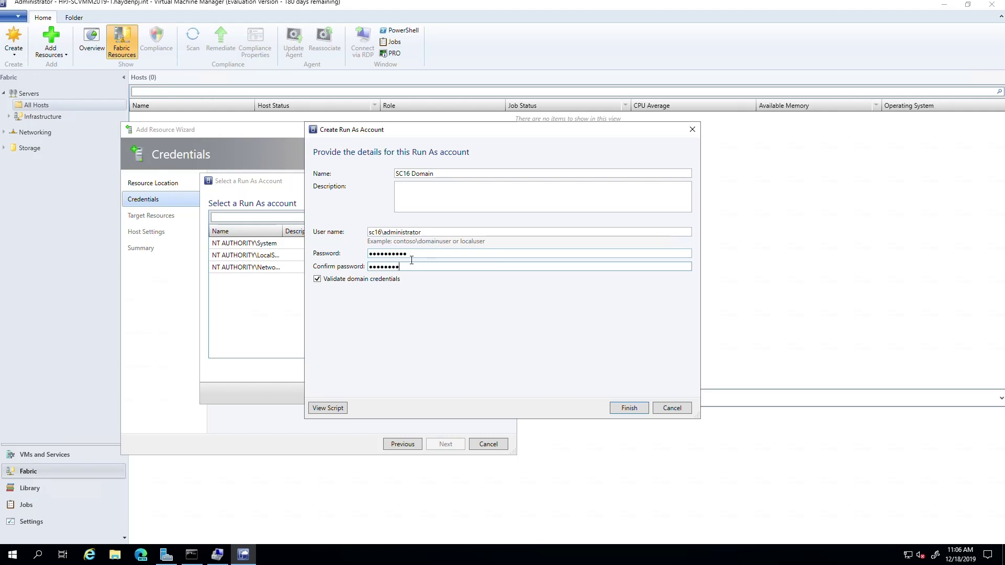
key(shift+Tab)
key(shift+Tab)
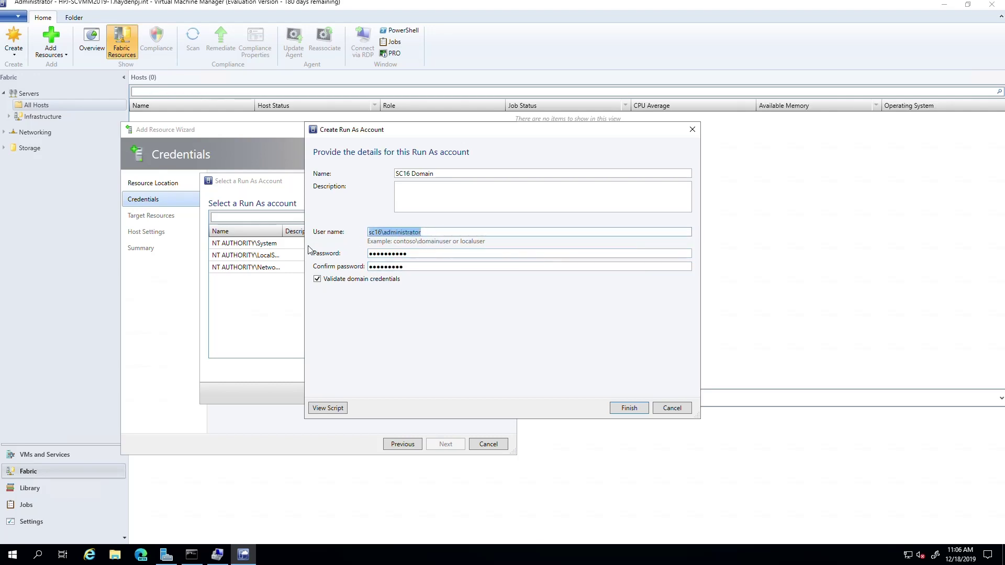
text(administrator@sc)
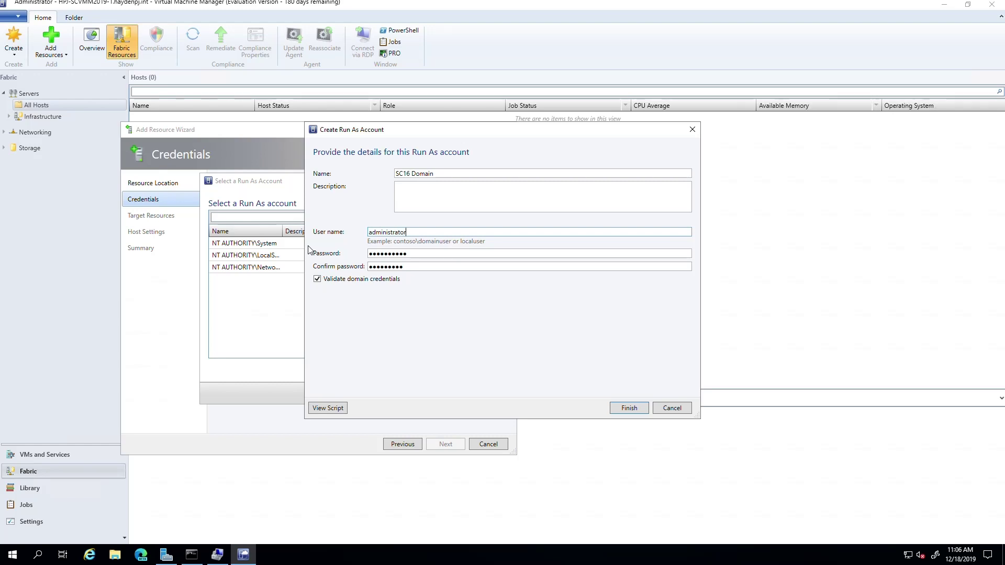
text(16.int)
click(613, 414)
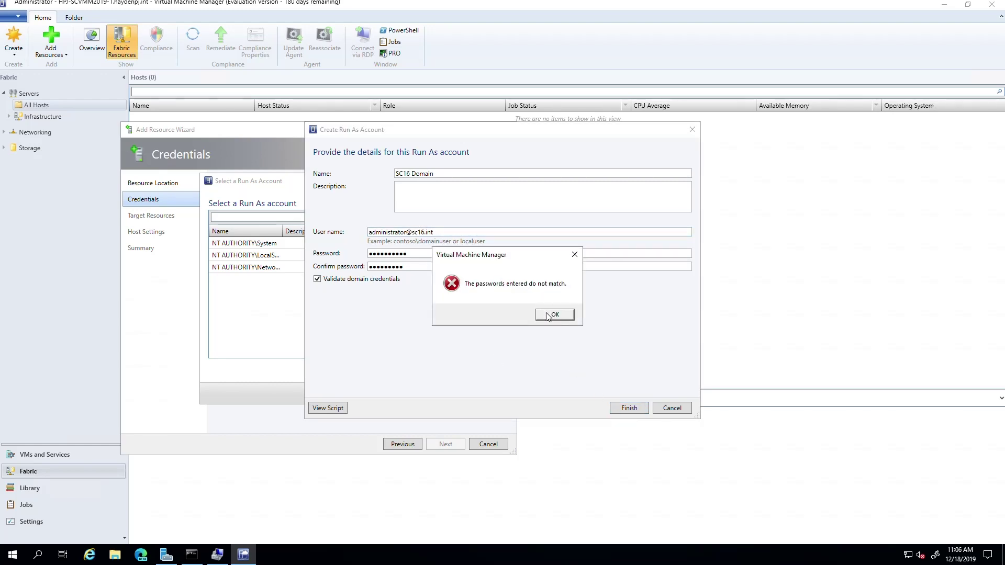
Enter matching passwords, use user name sc16\administrator, disable domain credential validation, and create the account
click(547, 313)
double_click(406, 254)
key(BackSpace)
text(●)
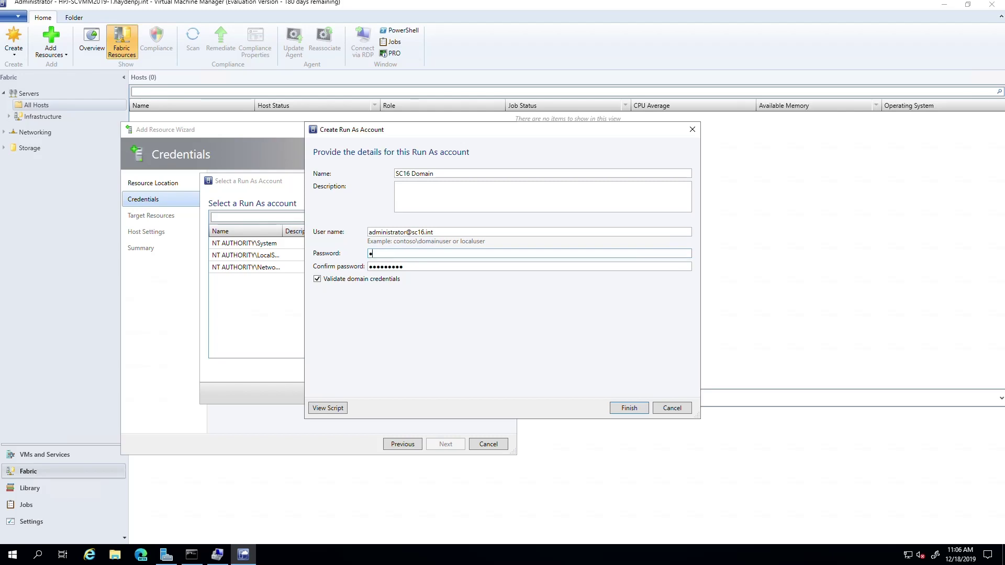
text(●●●●●●●●●)
key(Tab)
key(BackSpace)
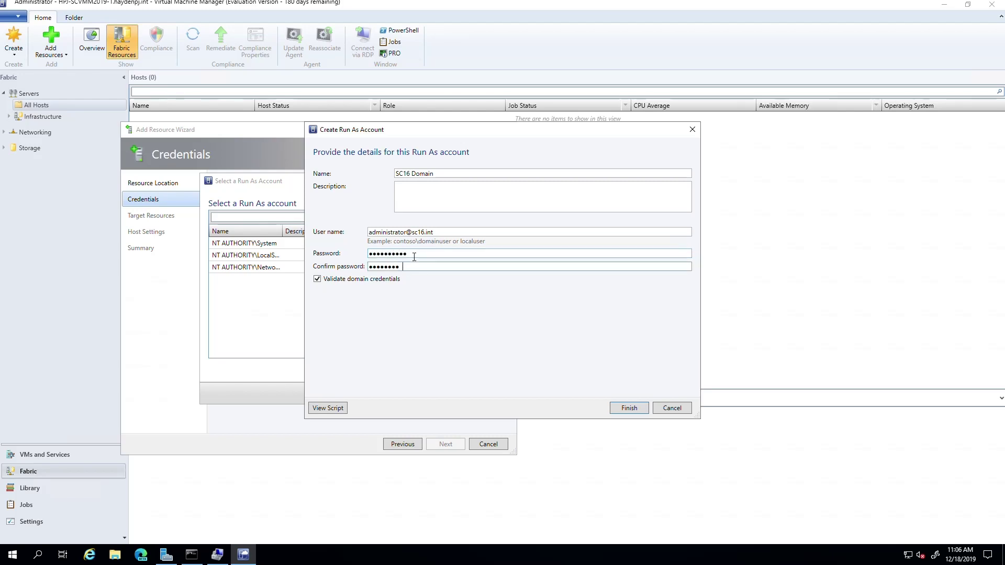
key(BackSpace)
key(BackSpace)
key(BackSpace)
key(BackSpace)
key(BackSpace)
key(BackSpace)
key(BackSpace)
text(●●●●●●●●●●)
drag(435, 233, 327, 239)
text(sc16\)
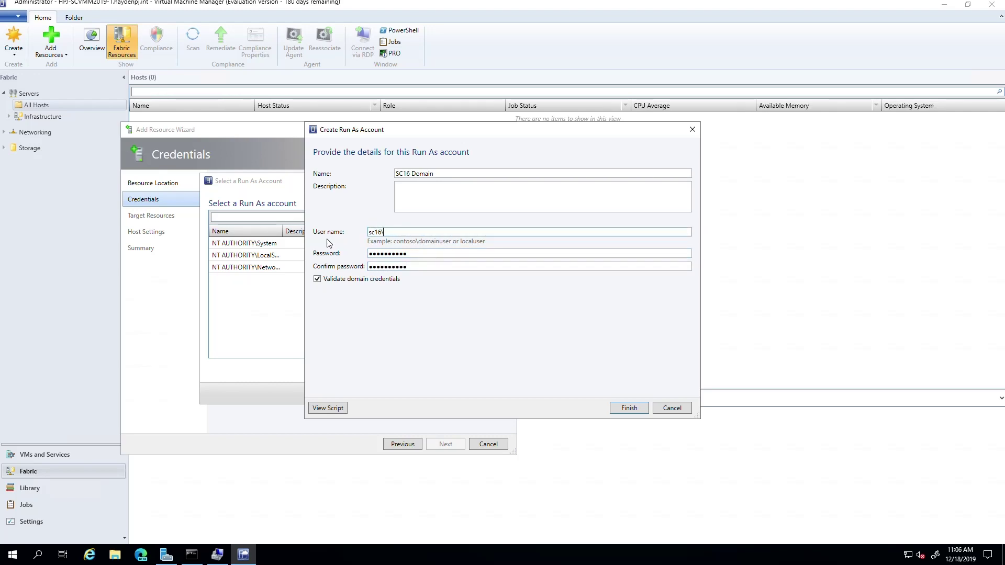
text(administrator)
click(317, 280)
click(624, 410)
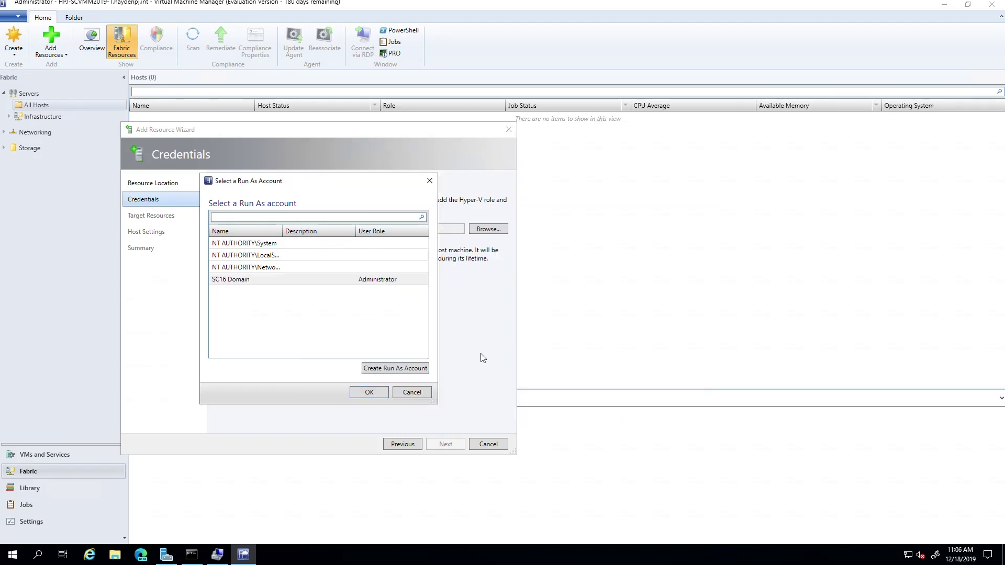
Use the SC16 Domain Run As account for discovery and select hv1.sc16.int as the target computer
click(378, 393)
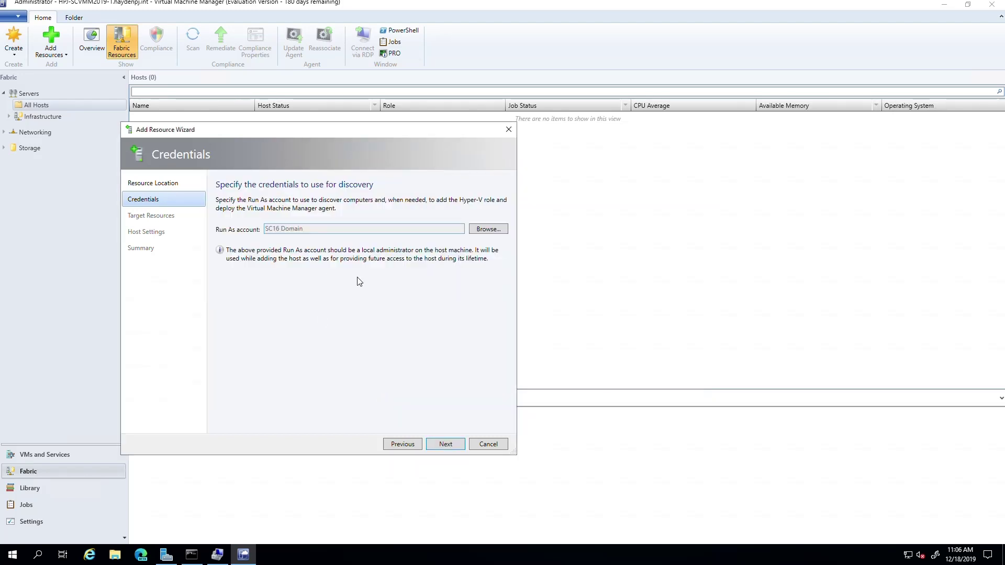
click(438, 442)
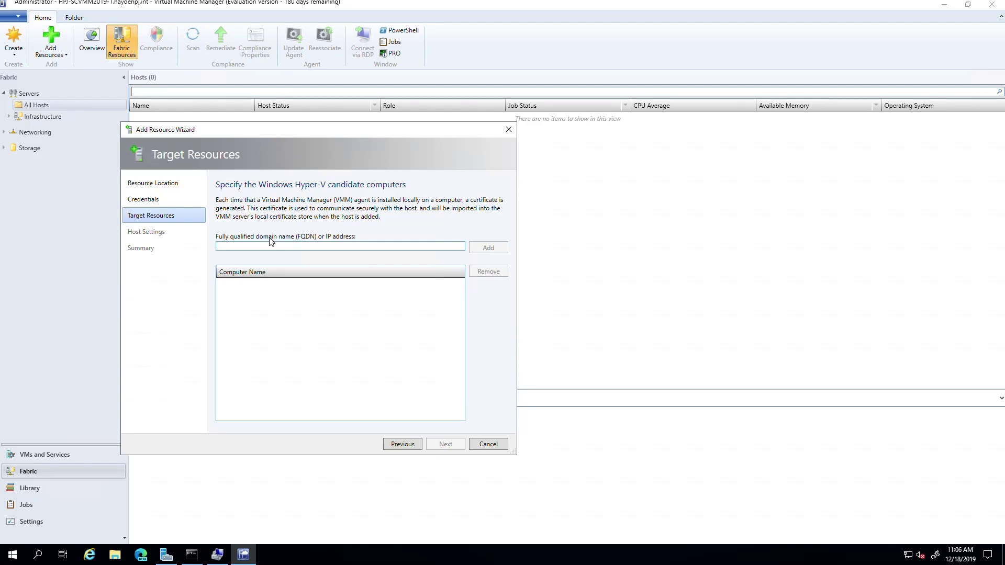
text(hv1.sc16.int)
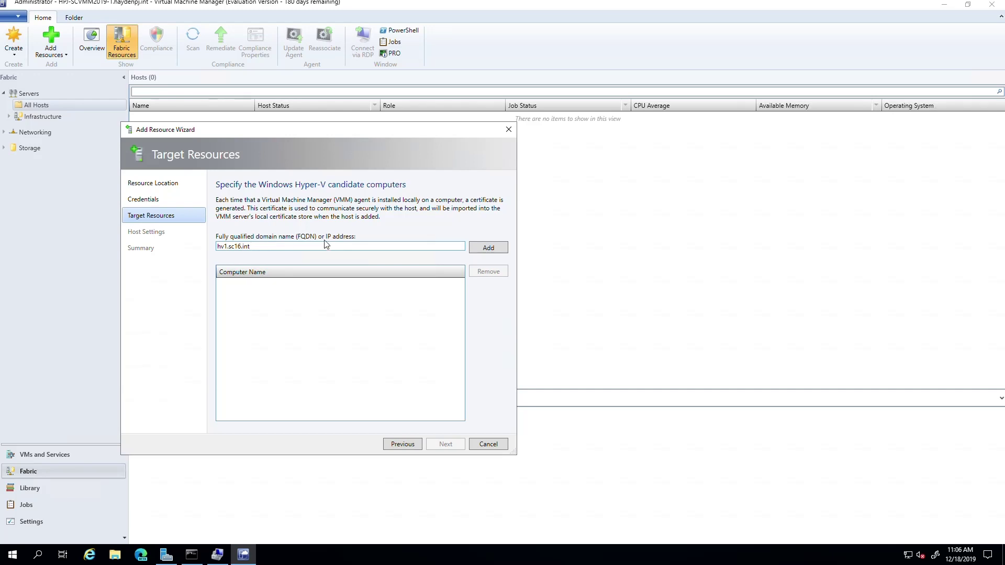
click(489, 248)
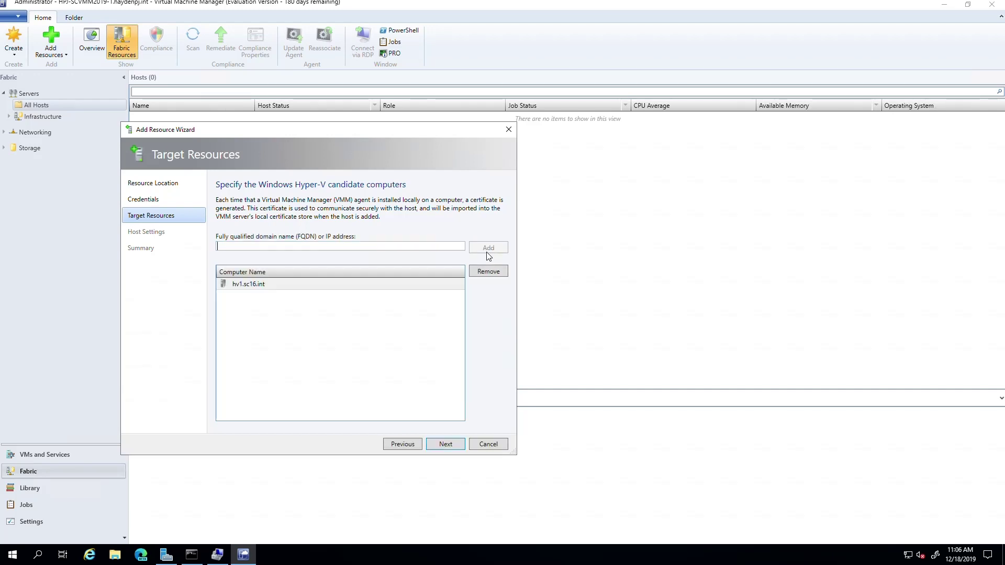
click(258, 283)
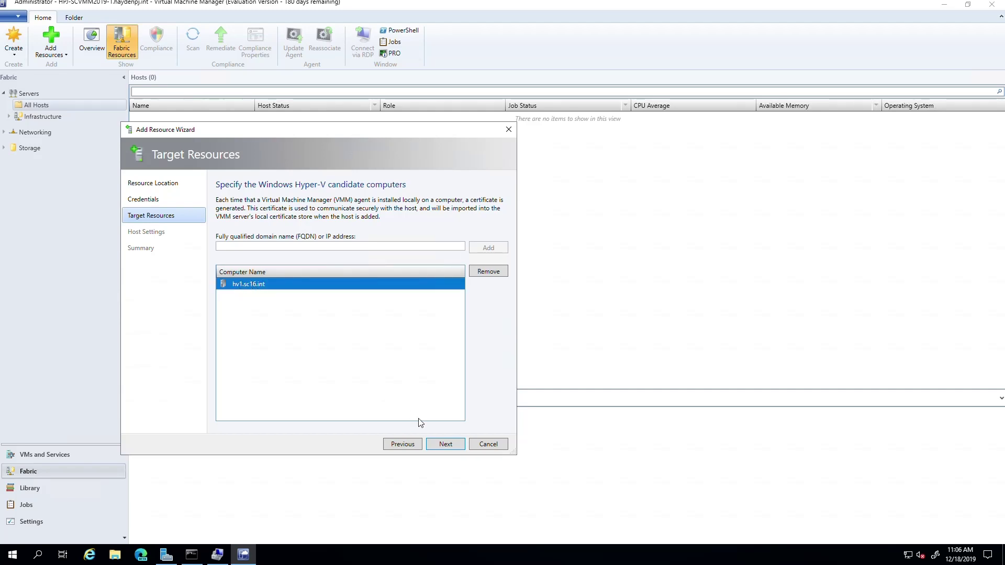
click(446, 444)
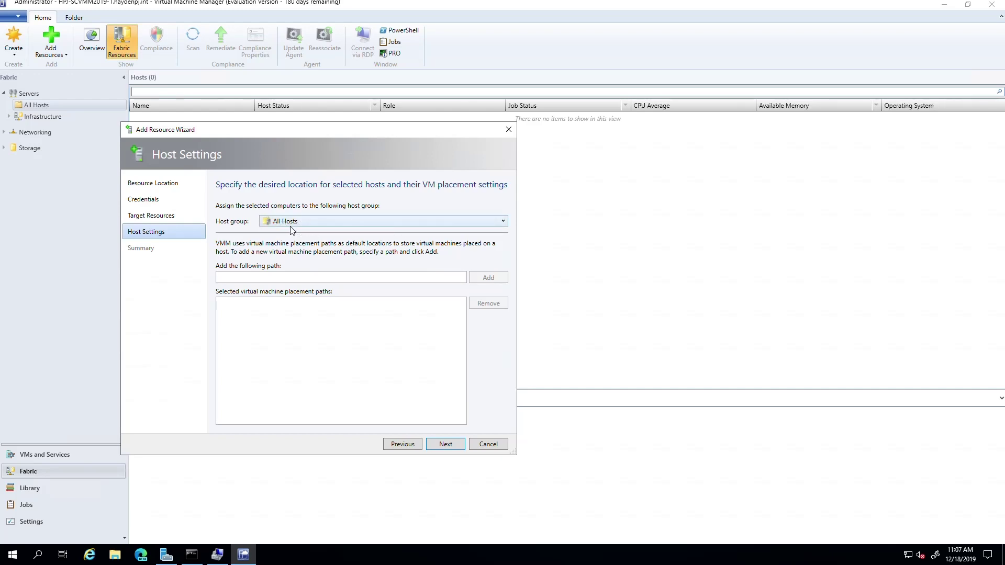
Place the host in the All Hosts group and submit it from the summary
click(309, 226)
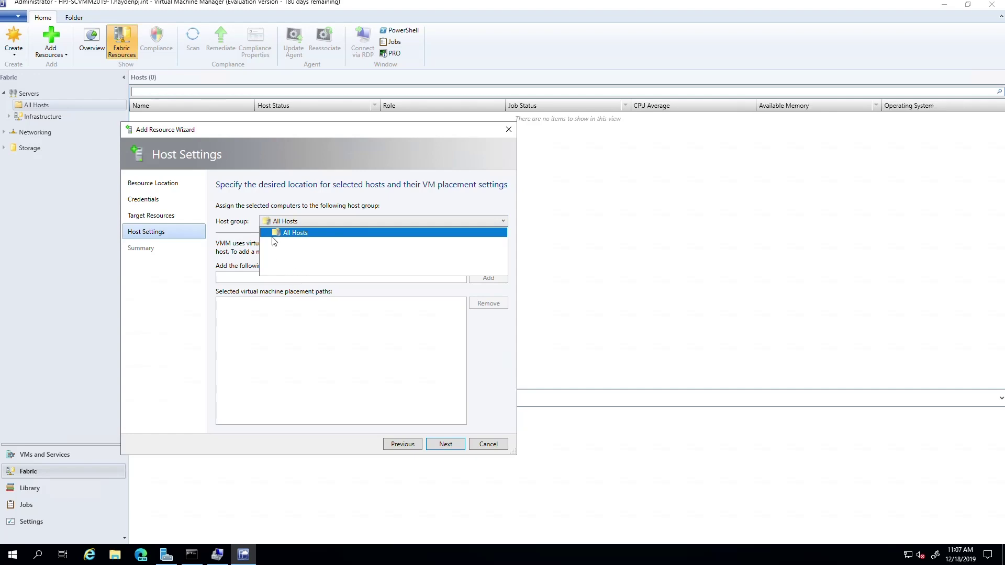
click(276, 221)
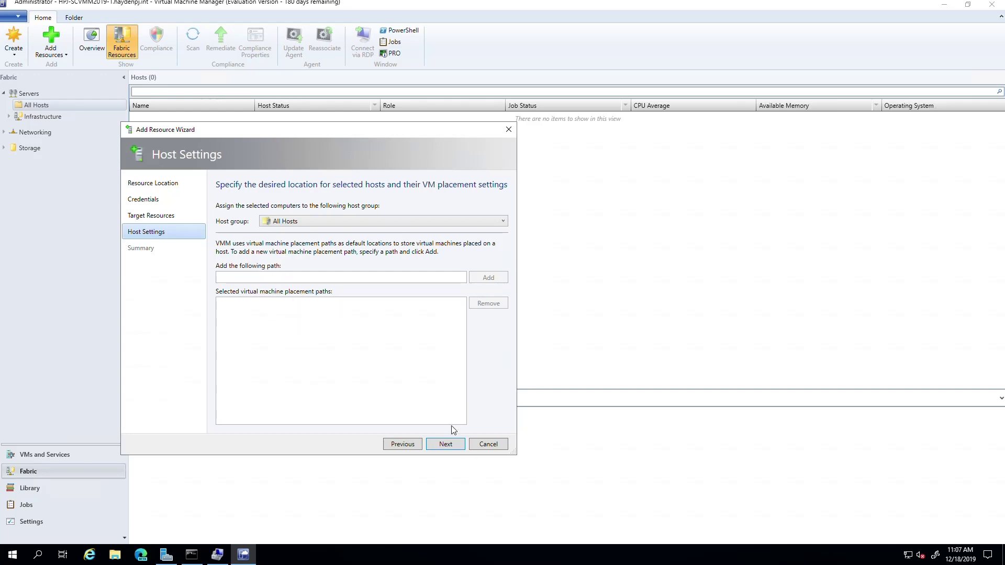
click(434, 444)
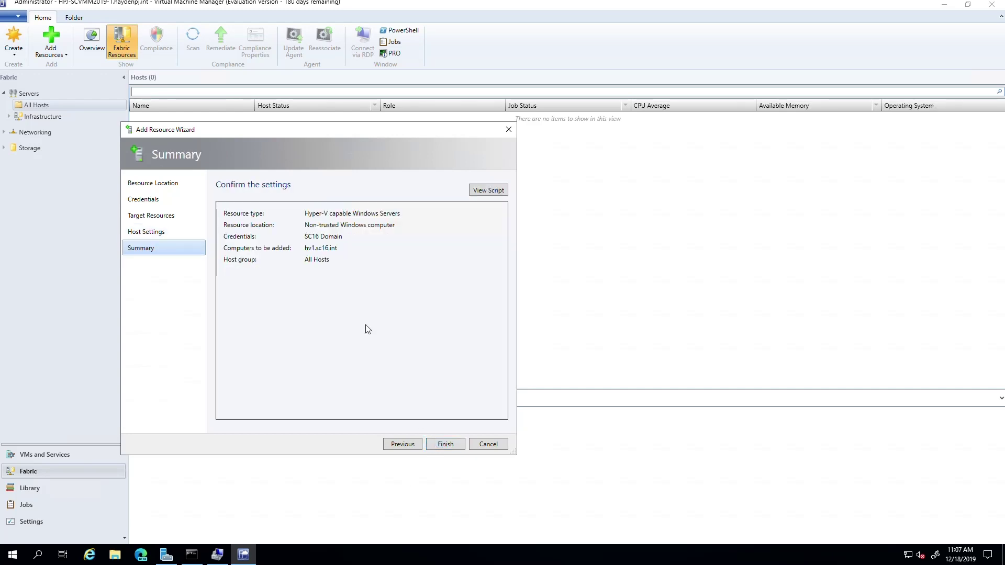
click(442, 444)
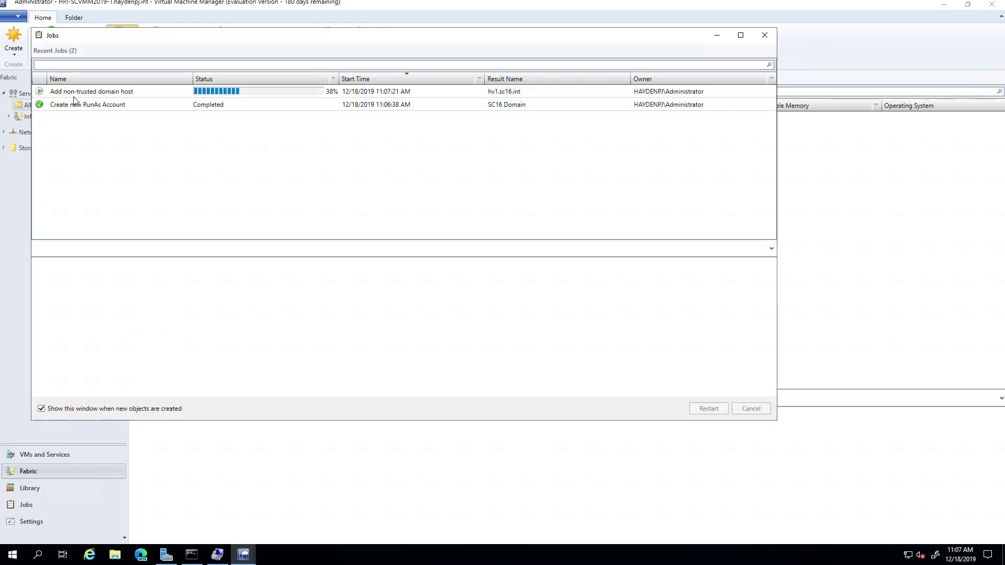
Read the Add non-trusted domain host job's error 2942 details, then close the Jobs window
click(87, 94)
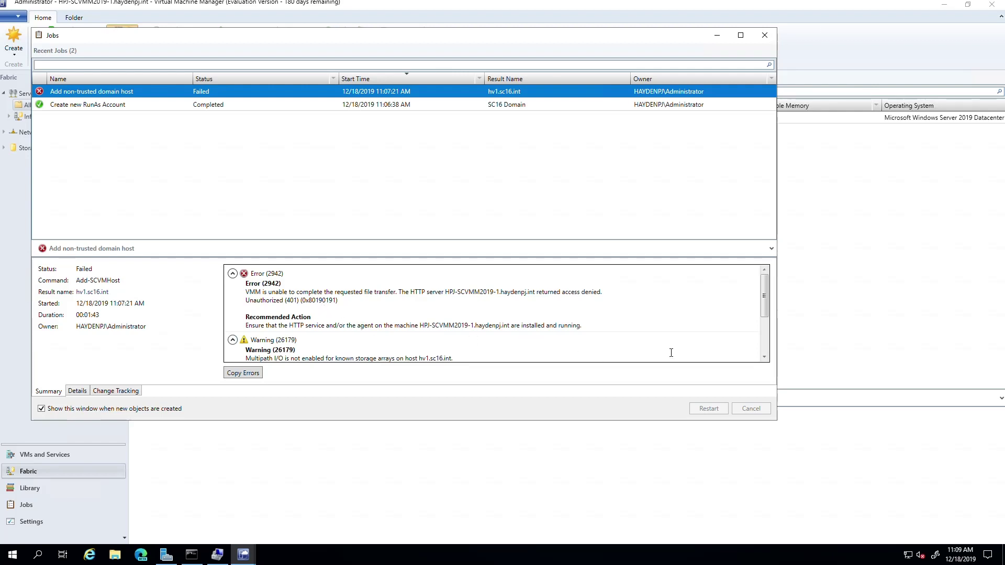
click(766, 357)
click(766, 357)
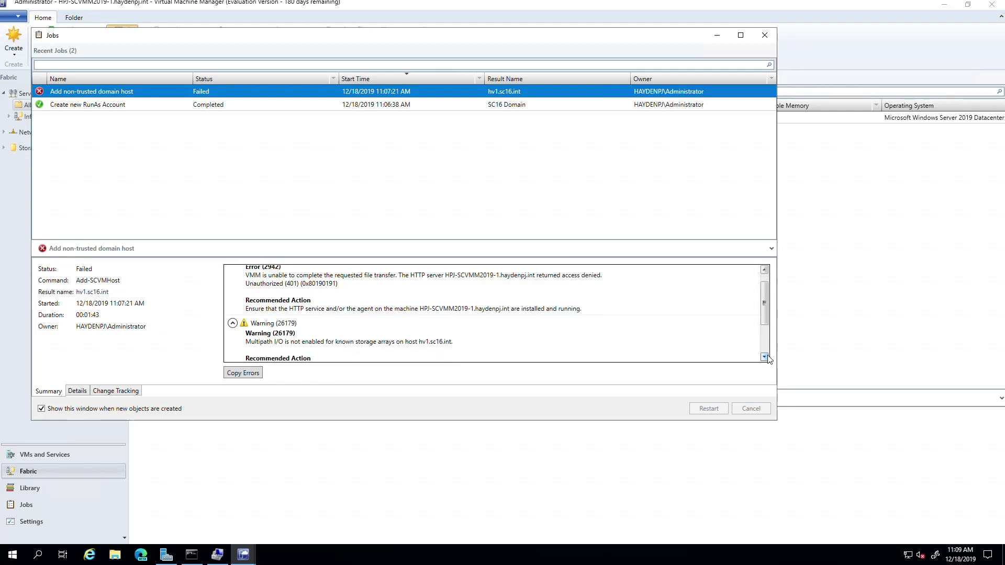
click(767, 357)
click(766, 357)
click(767, 357)
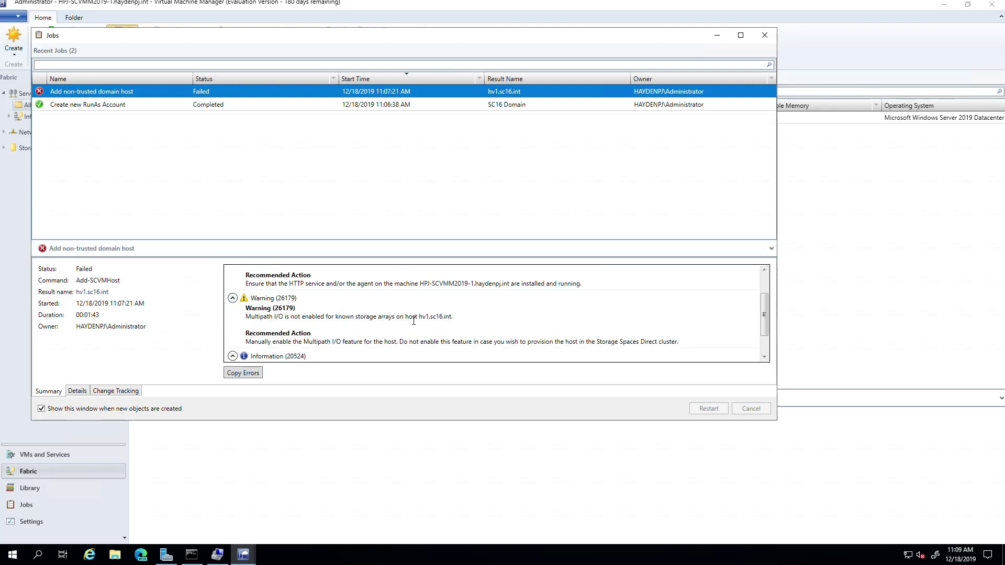
click(765, 358)
click(765, 358)
click(764, 357)
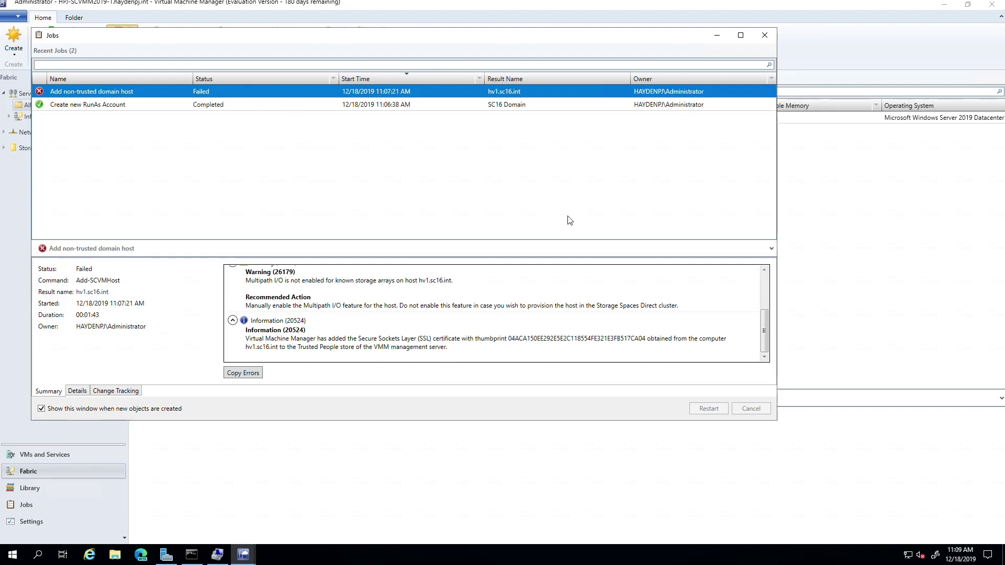
click(765, 35)
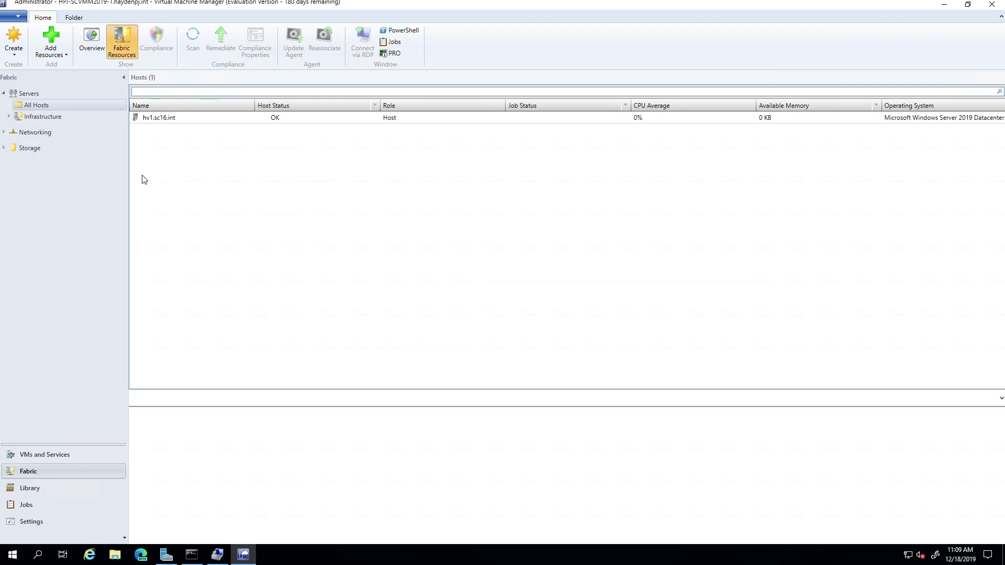
Open the Properties of host hv1.sc16.int from its context menu
click(161, 119)
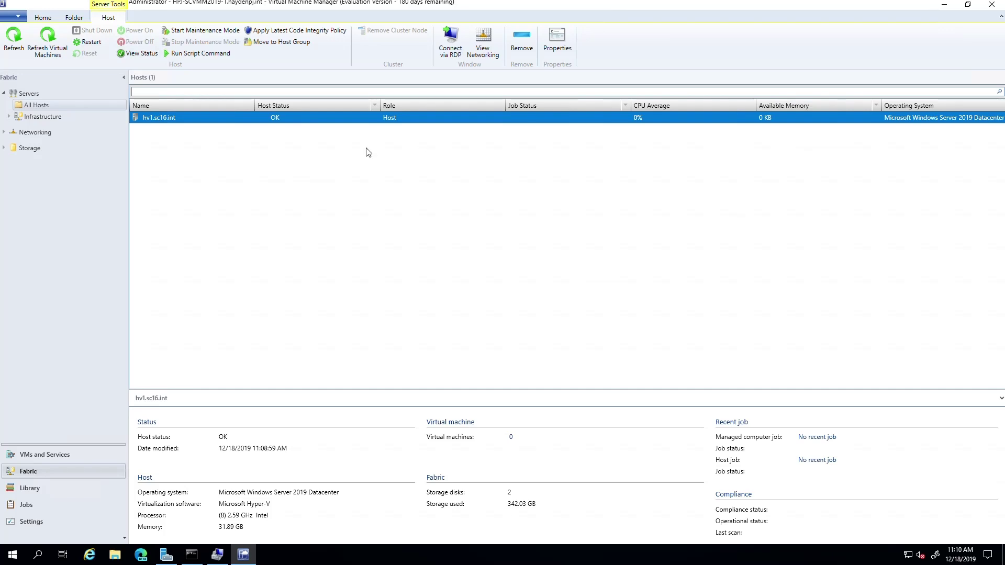
right_click(163, 119)
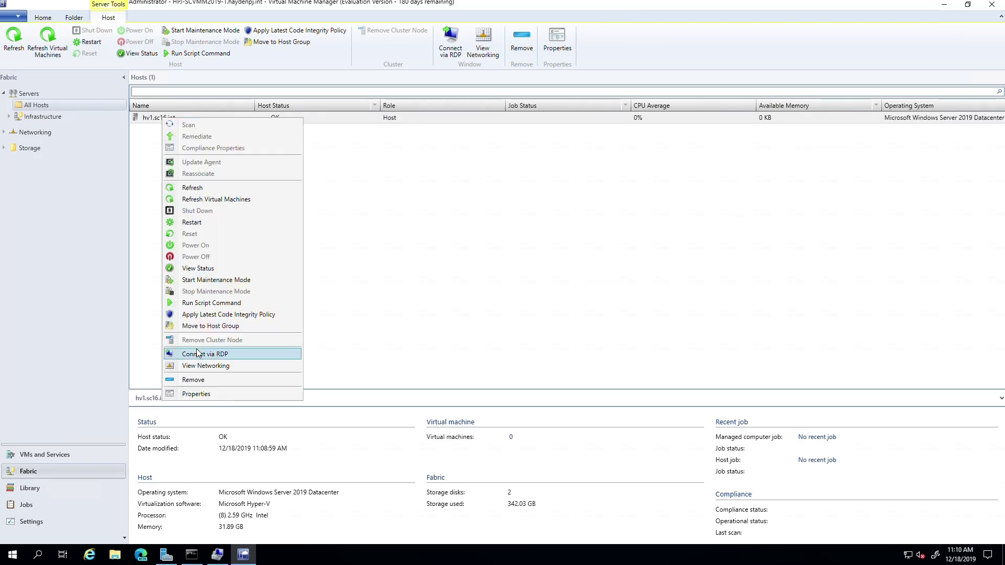
click(209, 394)
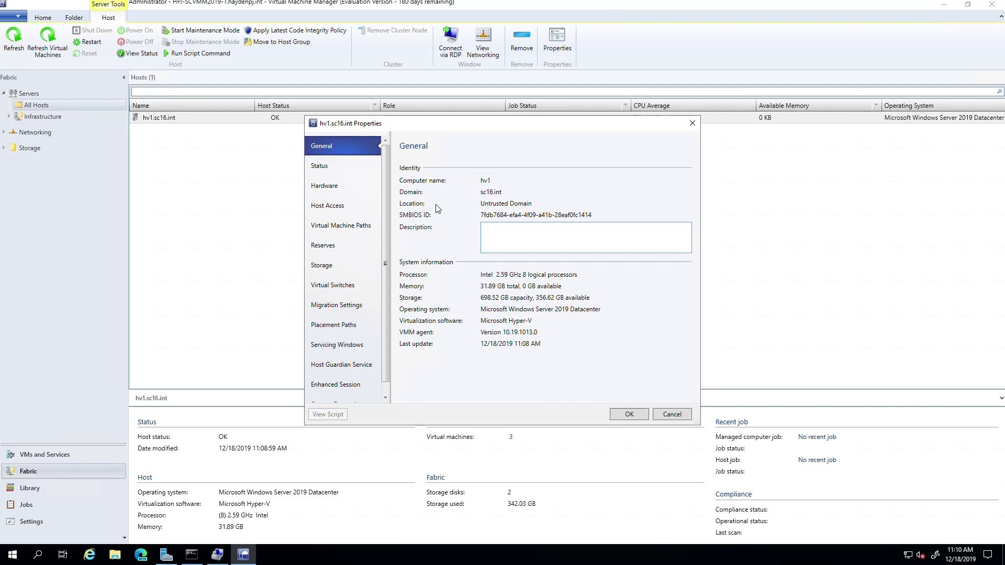
Check hv1.sc16.int's health status, including the WMI Performance Counter warning
click(324, 168)
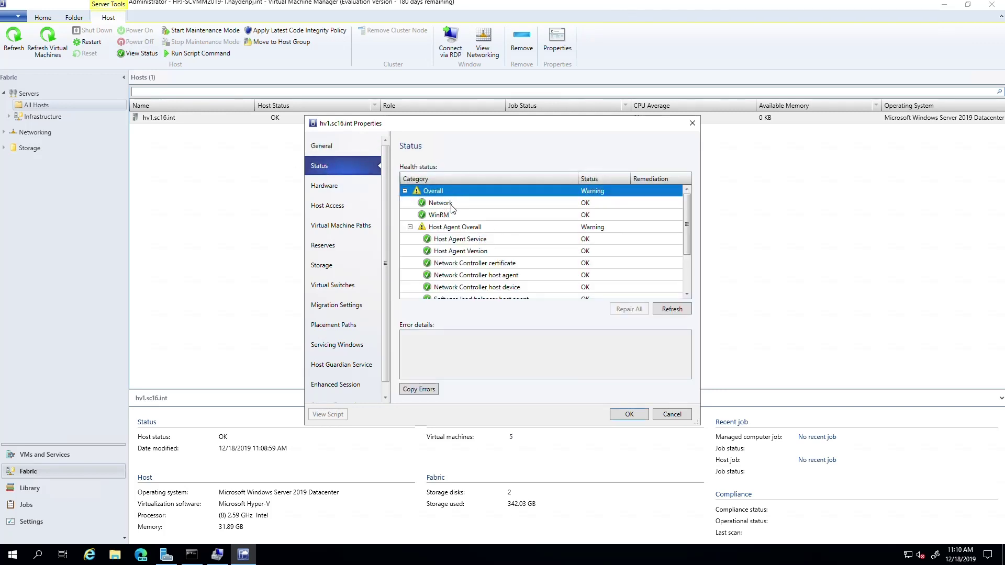
scroll(686, 262, down, 2)
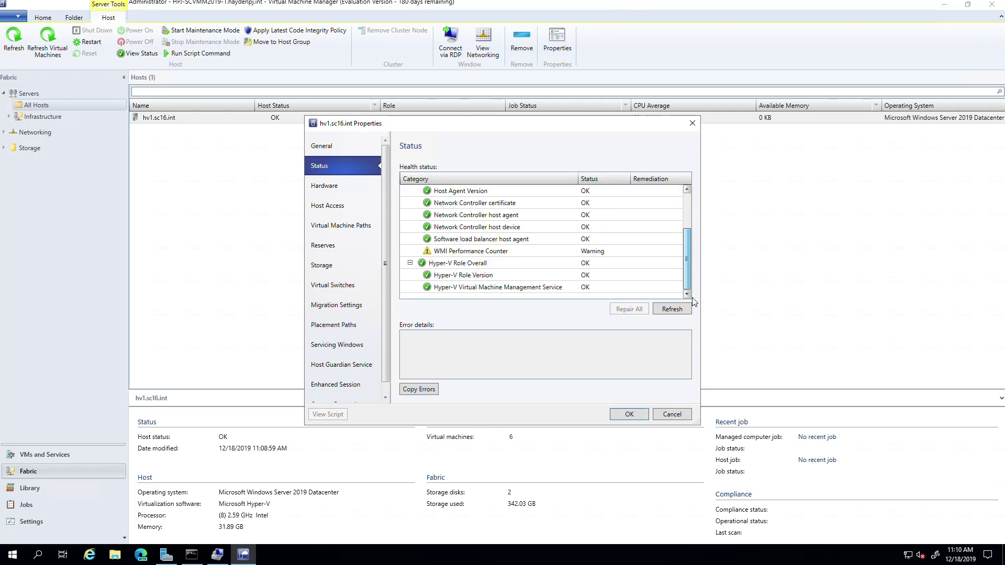
click(465, 252)
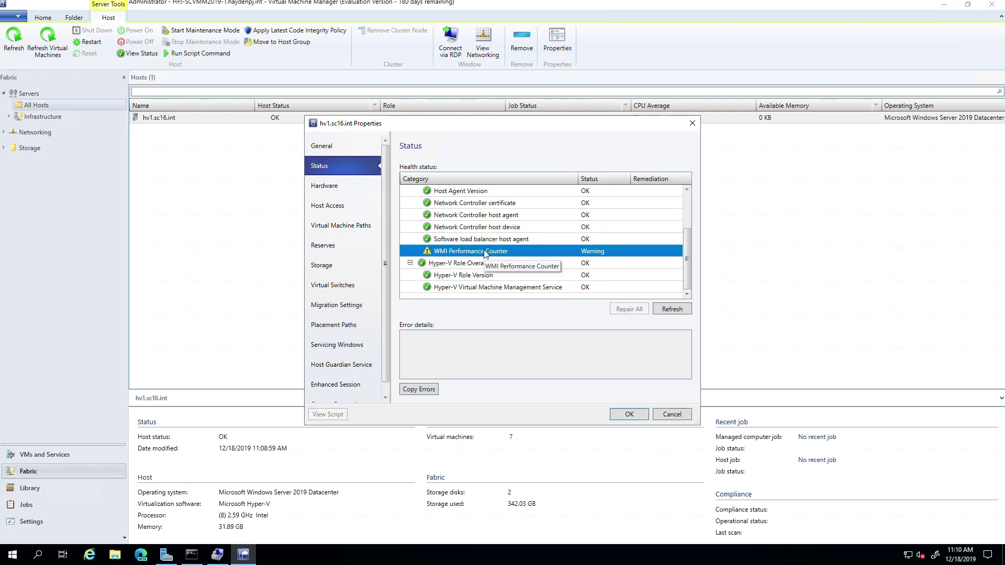
Review hardware, host access, VM paths, reserves, storage, Public virtual switch and migration settings, then close
click(324, 186)
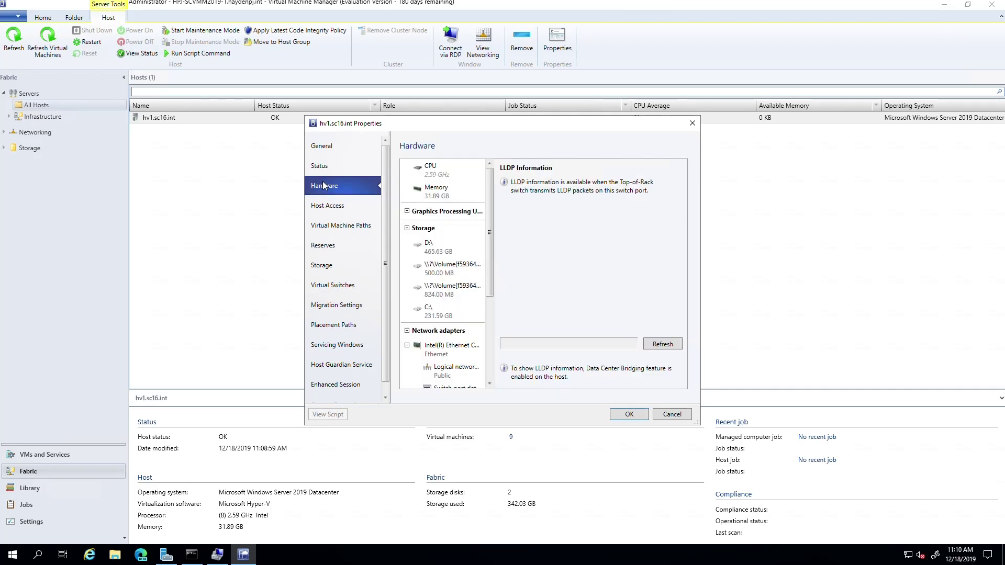
click(329, 204)
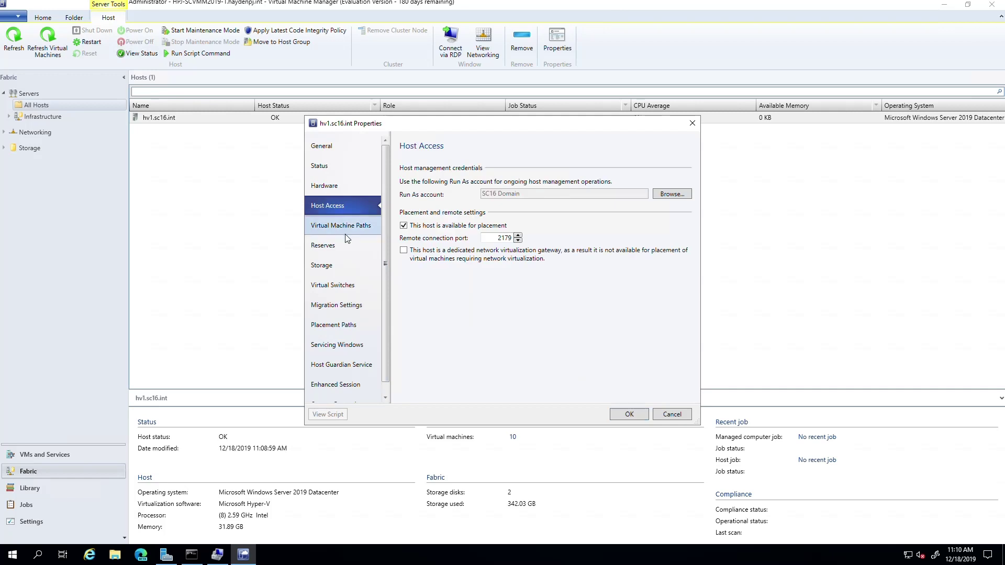
click(336, 229)
click(324, 251)
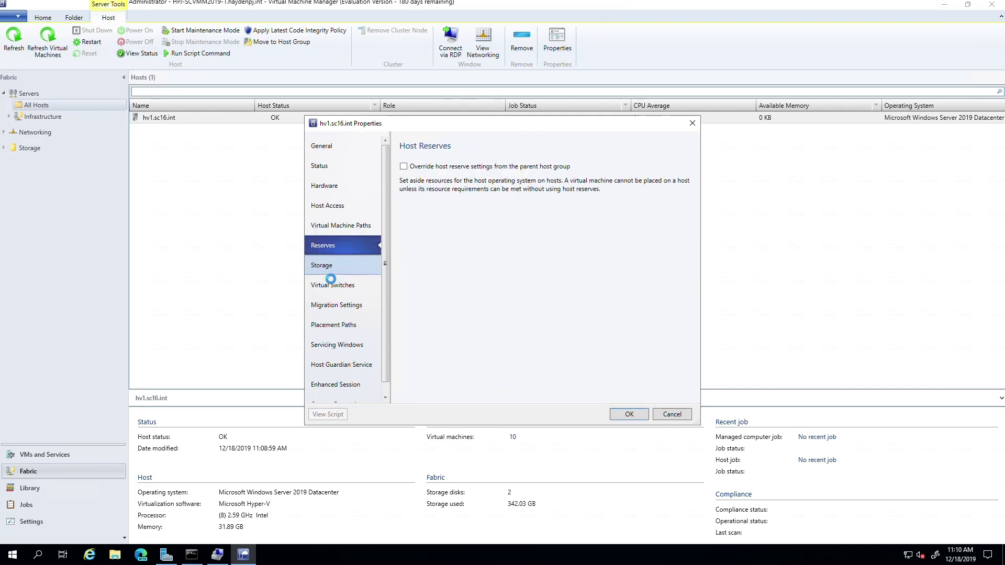
click(322, 265)
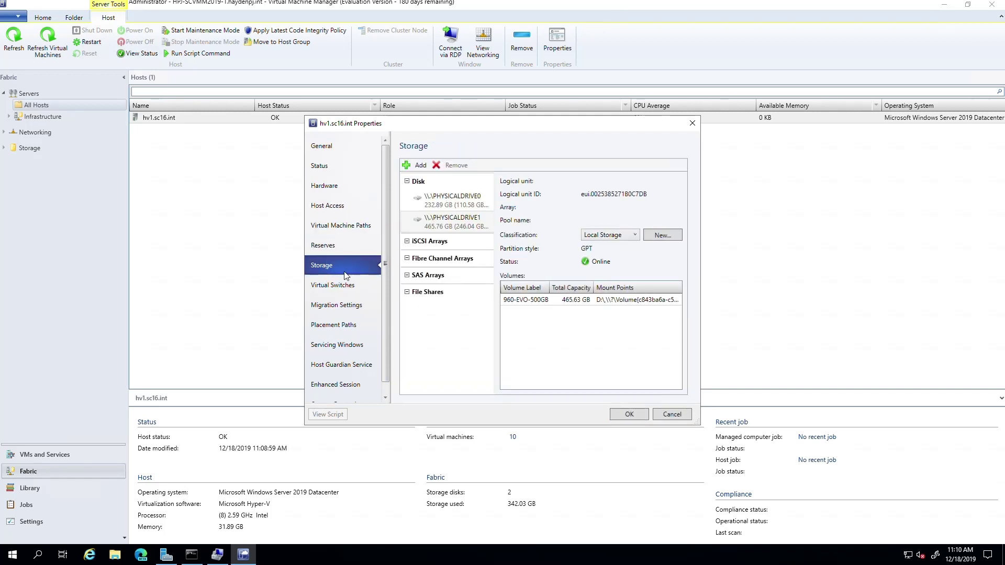
click(333, 284)
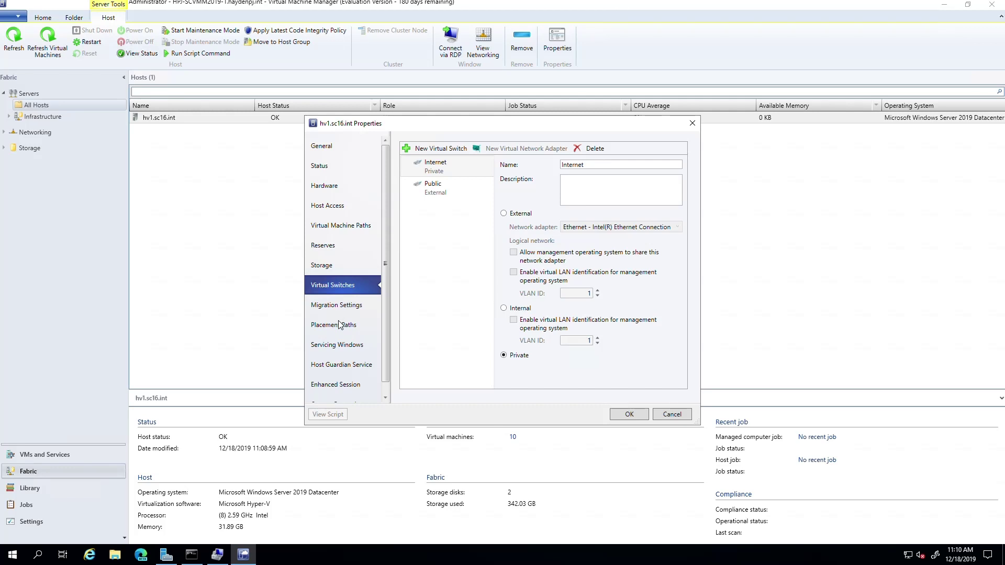
click(437, 189)
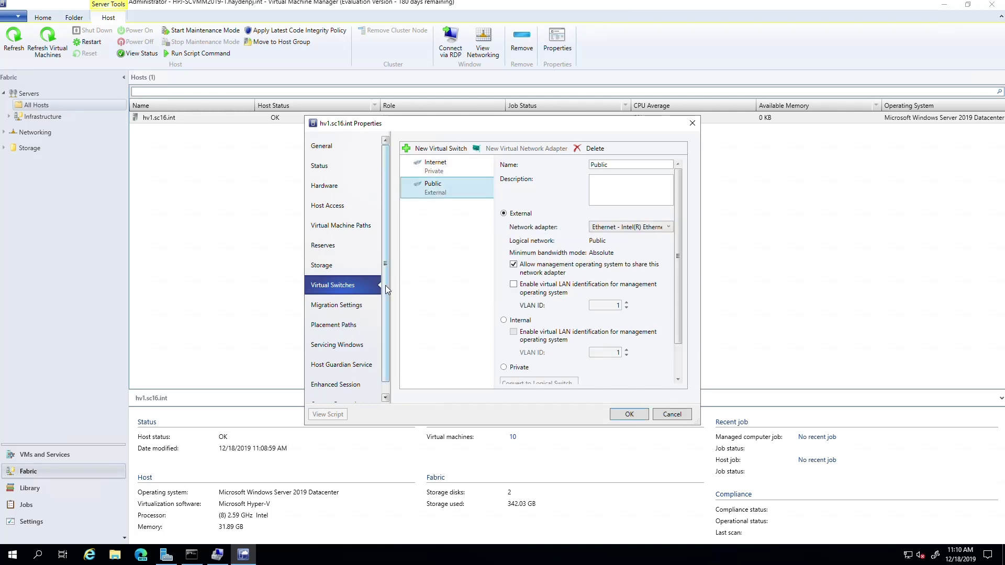
click(337, 304)
click(692, 123)
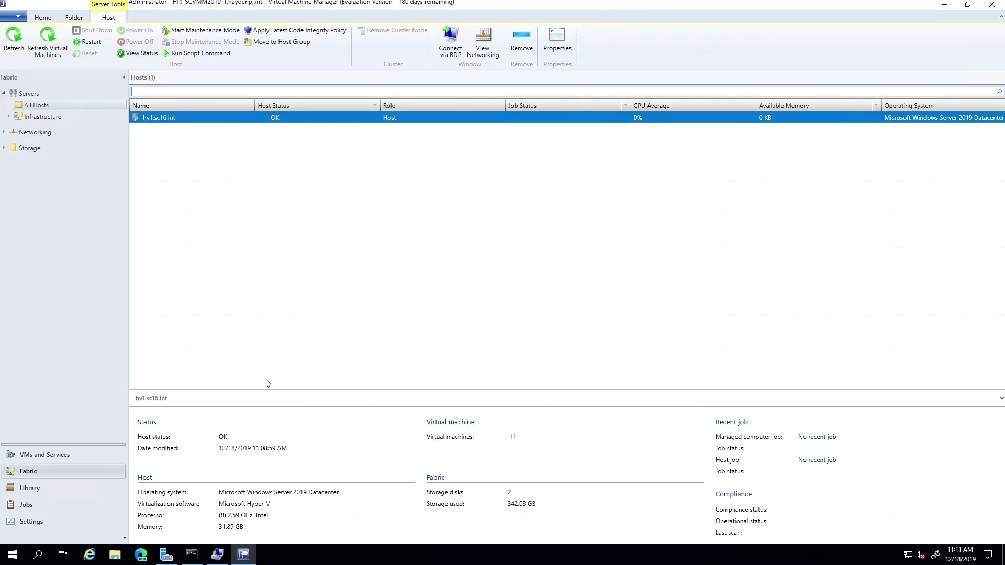
List hv1's virtual machines in VMs and Services, inspecting SRV01.louistechviews.int and LTV-MySQL-WP
click(37, 453)
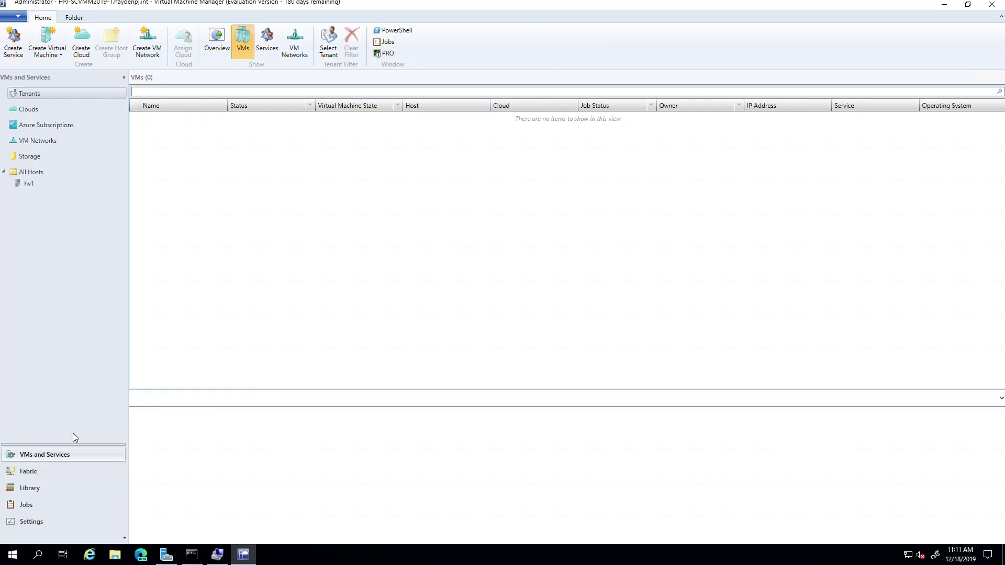
click(28, 183)
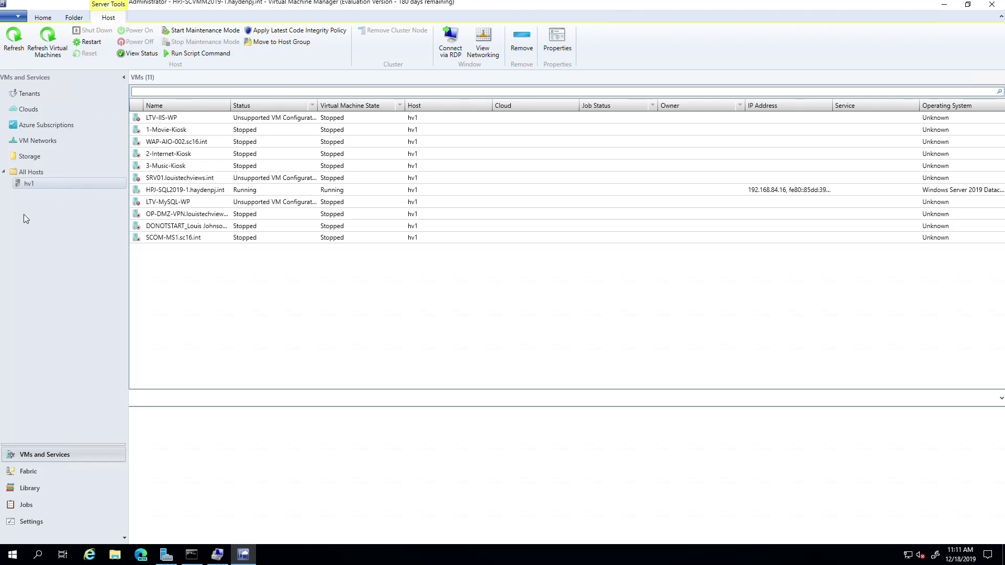
drag(230, 110, 201, 111)
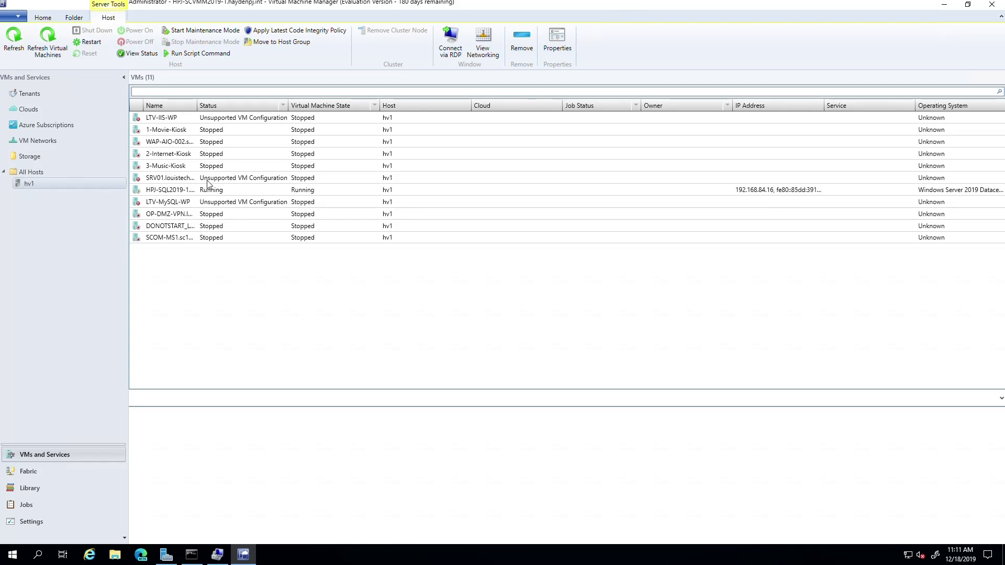
click(196, 178)
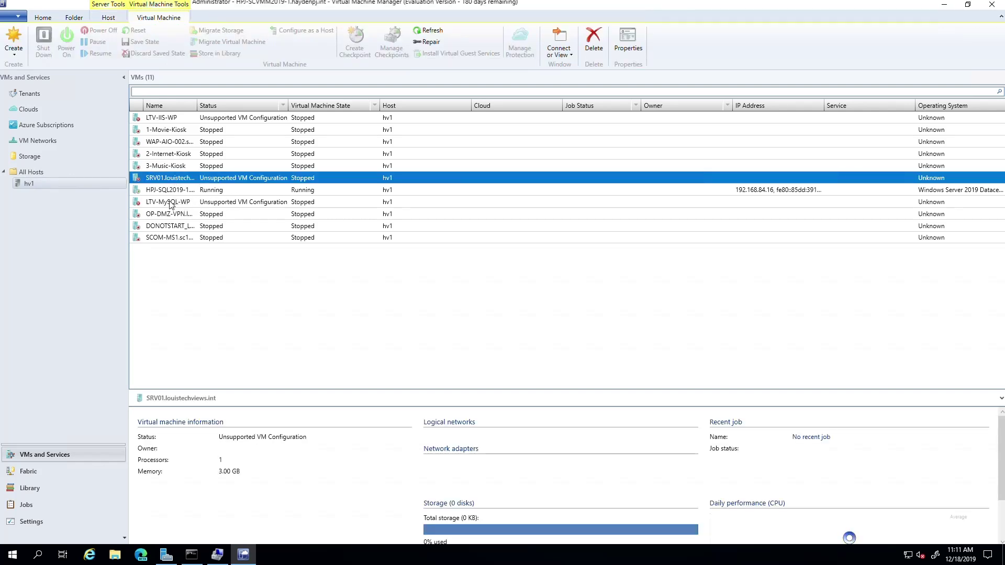
click(170, 203)
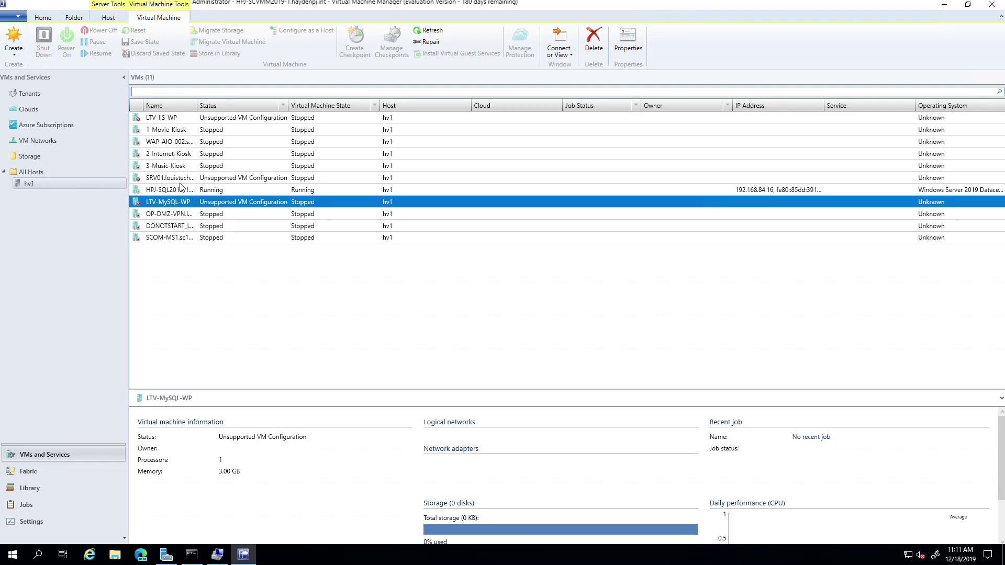
Check 3-Music-Kiosk's properties without changes, then power it on
click(164, 167)
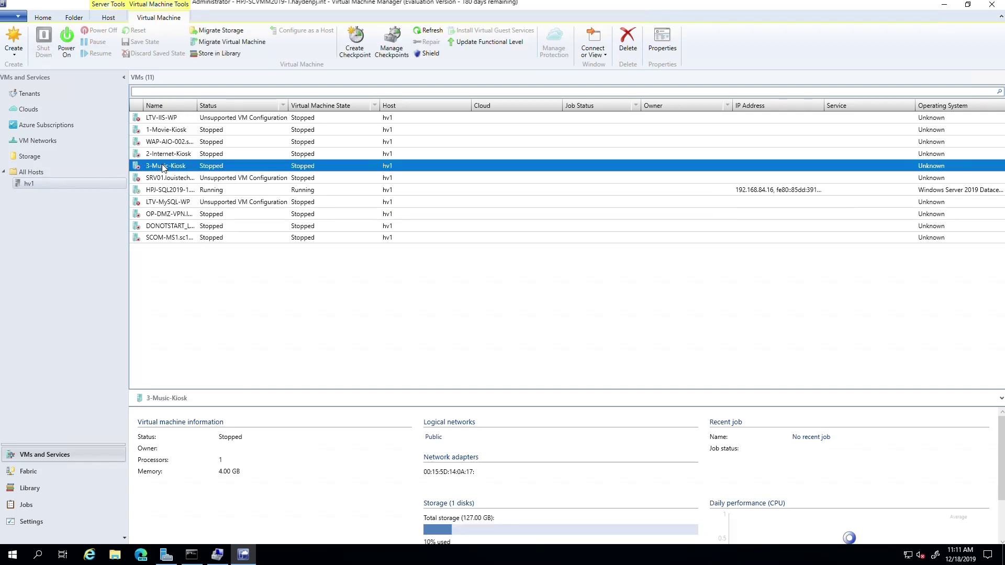
double_click(164, 167)
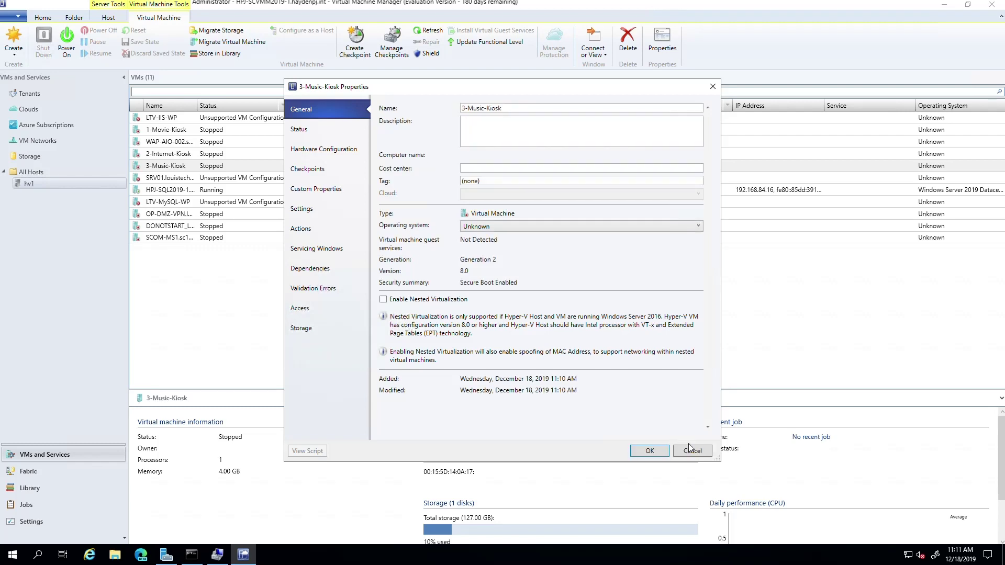
click(691, 450)
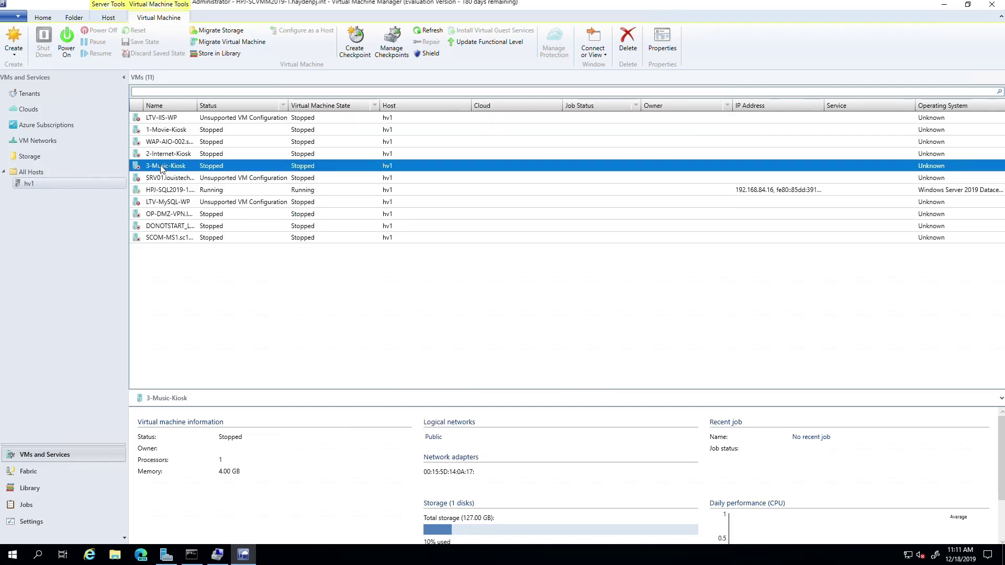
click(65, 49)
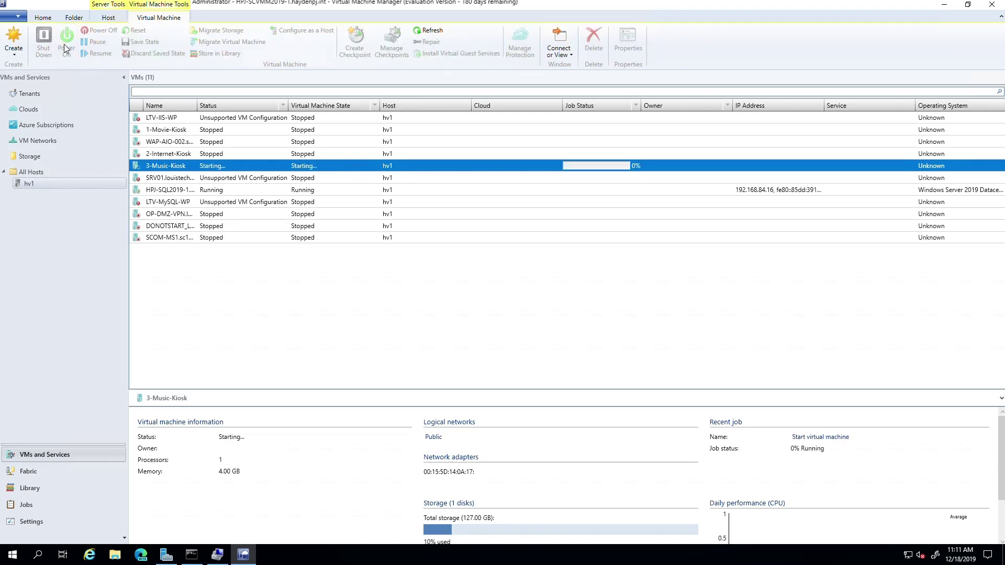